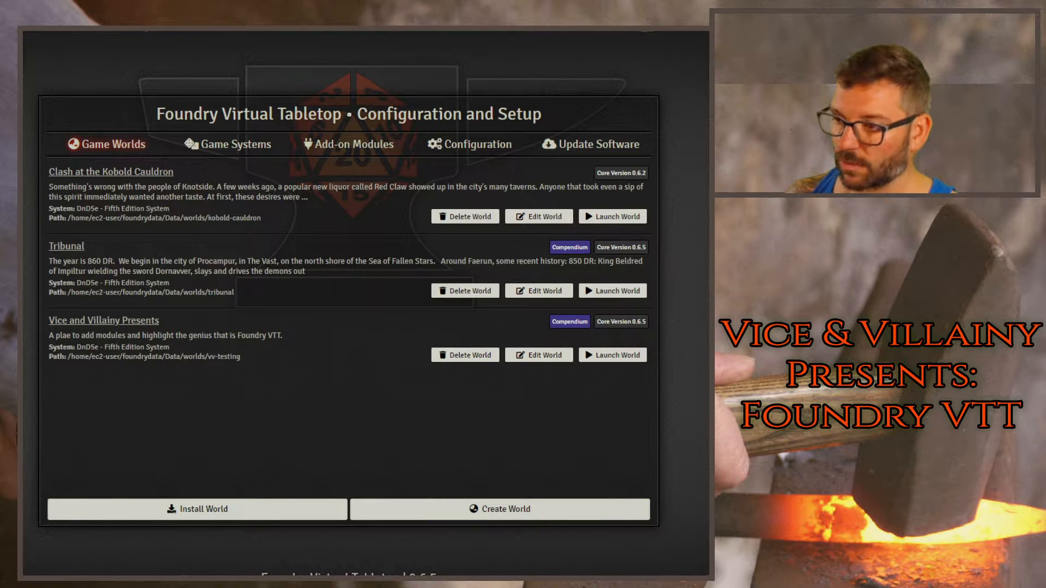
Launch the Vice and Villainy Presents world and join its game session with a player selected.
{"action": "left_click", "coordinate": [607, 357]}
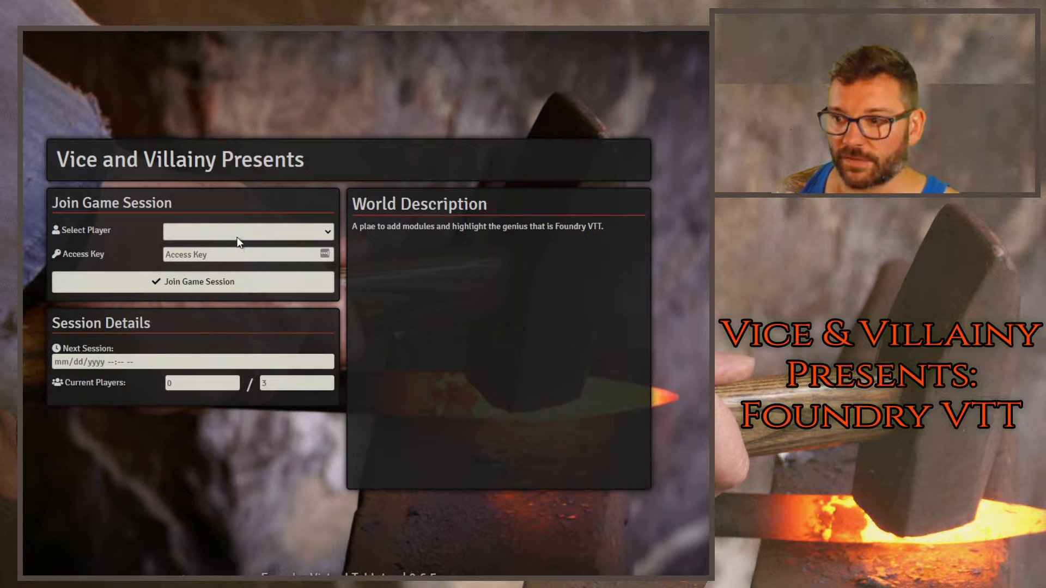
{"action": "left_click", "coordinate": [238, 242]}
{"action": "left_click", "coordinate": [207, 261]}
{"action": "left_click", "coordinate": [193, 284]}
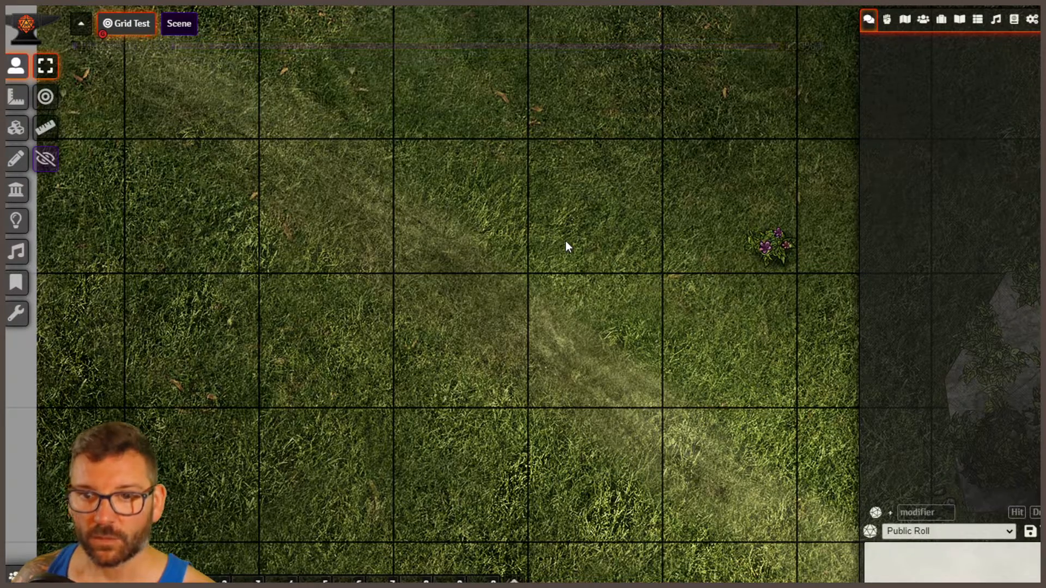
Move the purple-haired character token to the grass between the two eastern boulders on the Grid Test scene, and deselect it.
{"action": "scroll", "coordinate": [590, 221], "scroll_direction": "down", "scroll_amount": 3}
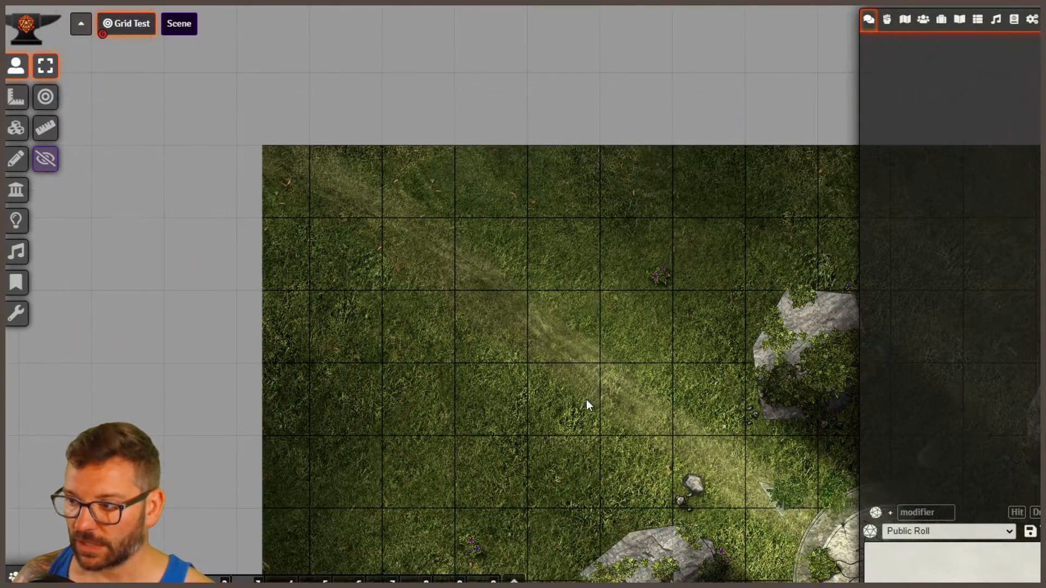
{"action": "scroll", "coordinate": [588, 402], "scroll_direction": "down", "scroll_amount": 7}
{"action": "left_click_drag", "start_coordinate": [675, 457], "coordinate": [462, 283]}
{"action": "scroll", "coordinate": [583, 394], "scroll_direction": "down", "scroll_amount": 1}
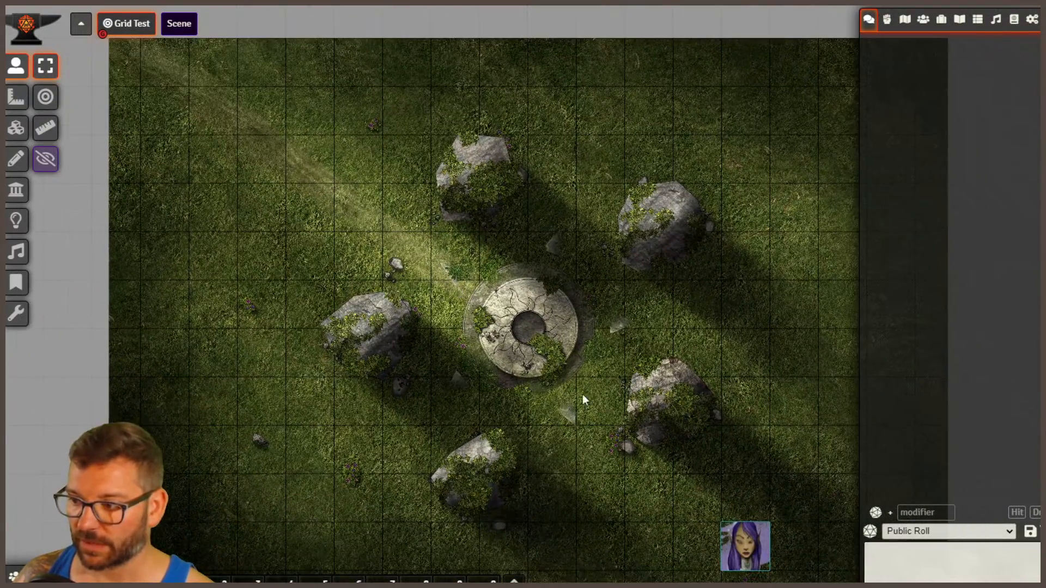
{"action": "left_click_drag", "start_coordinate": [745, 546], "coordinate": [693, 322]}
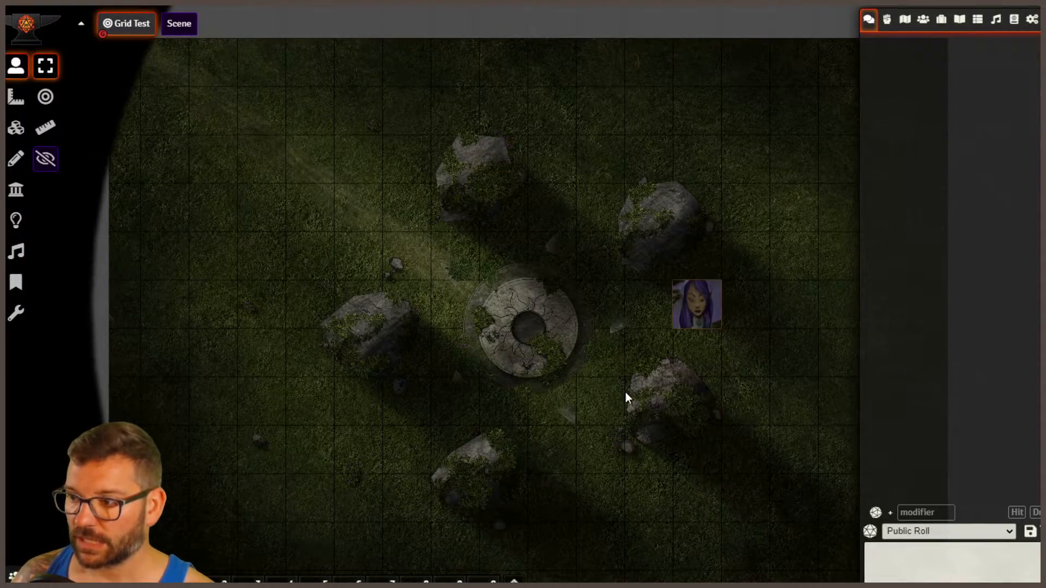
{"action": "left_click", "coordinate": [627, 392]}
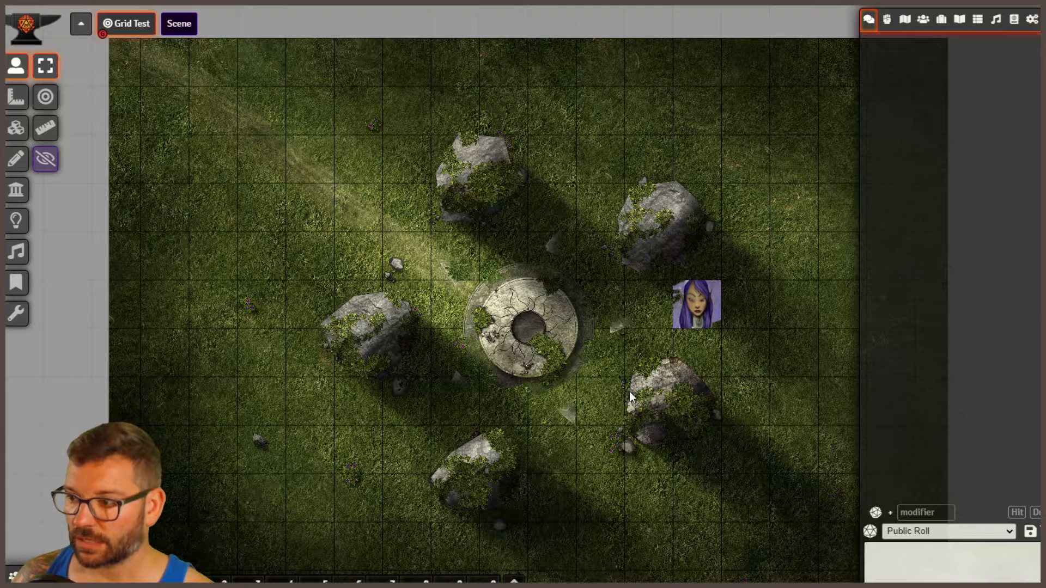
Enable the Ambient Doors and Animated Spell Effects modules for this world, with the detailed module information shown.
{"action": "left_click", "coordinate": [1032, 20]}
{"action": "left_click", "coordinate": [976, 162]}
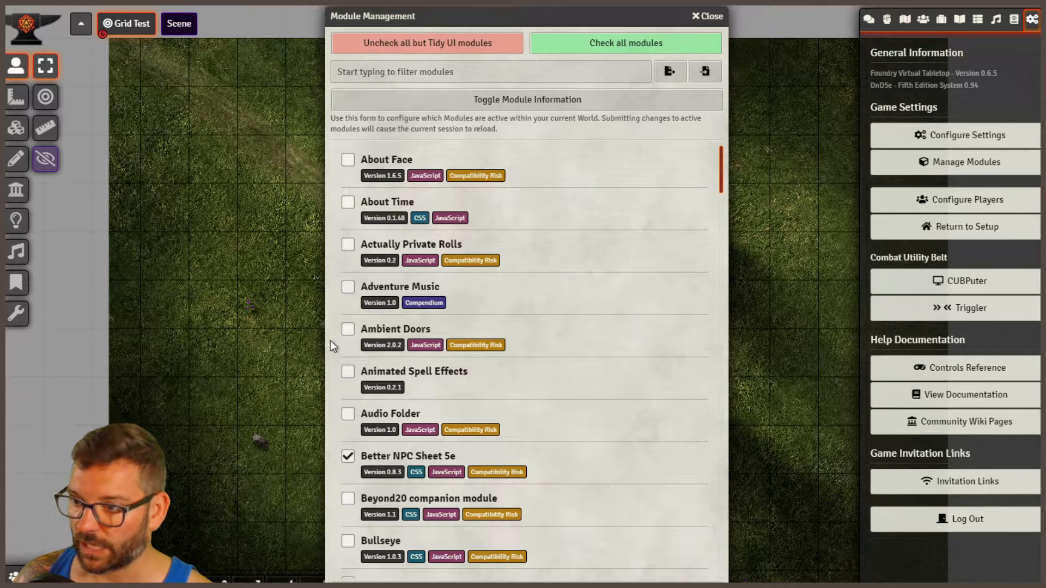
{"action": "left_click", "coordinate": [348, 331]}
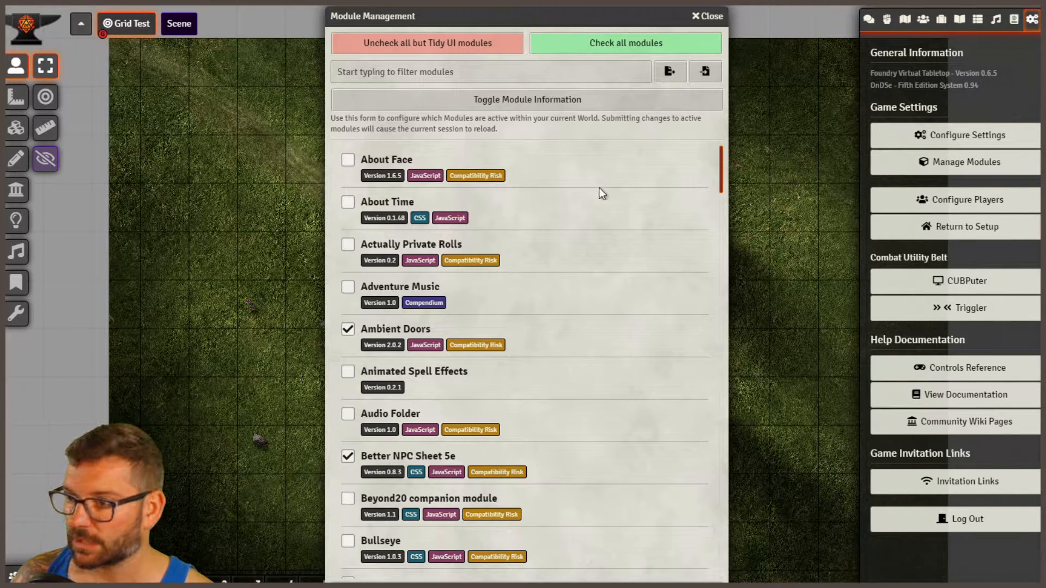
{"action": "left_click", "coordinate": [472, 99]}
{"action": "scroll", "coordinate": [544, 448], "scroll_direction": "down", "scroll_amount": 1}
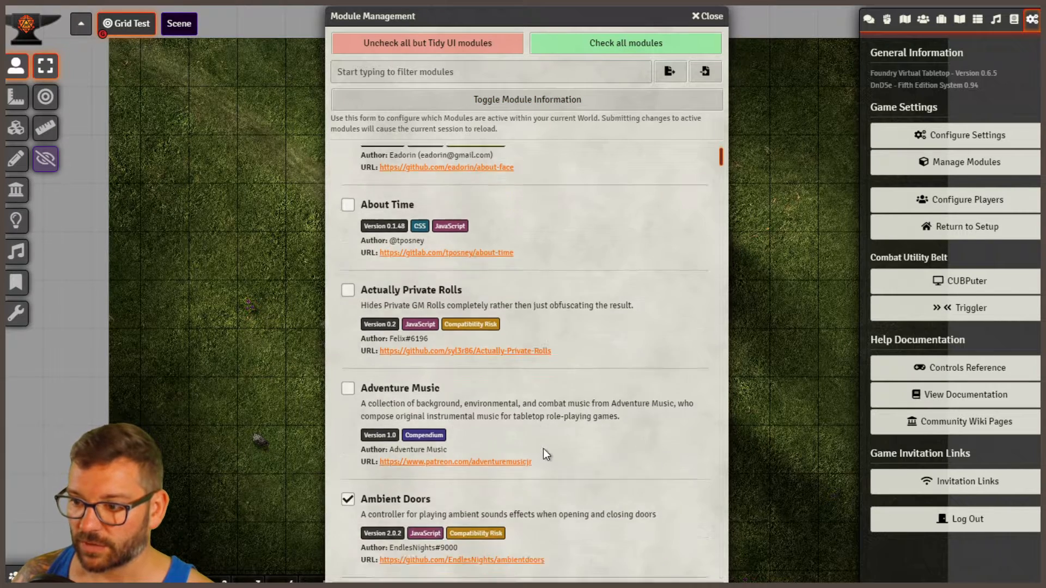
{"action": "scroll", "coordinate": [543, 449], "scroll_direction": "down", "scroll_amount": 3}
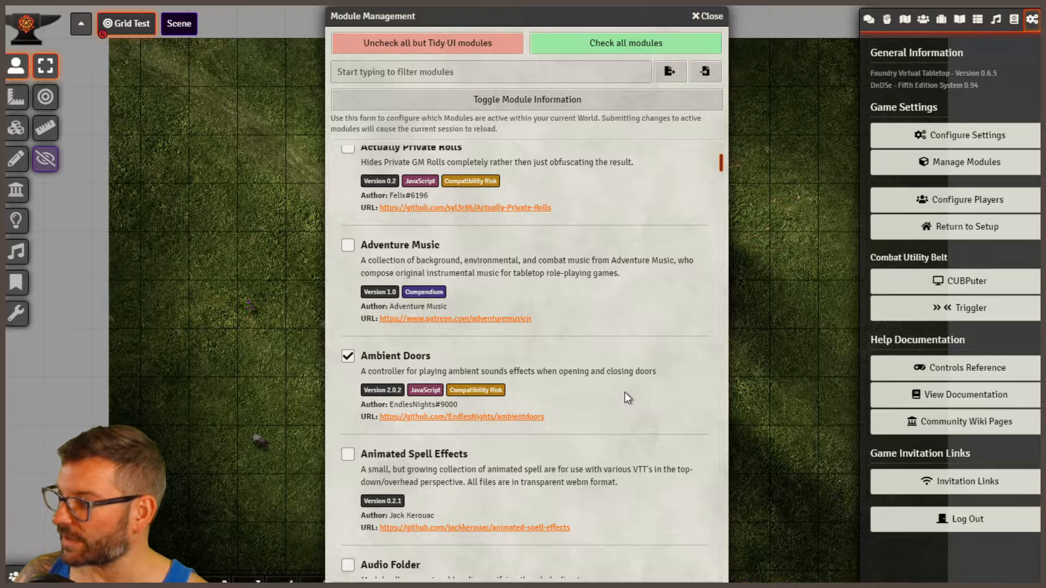
{"action": "scroll", "coordinate": [607, 400], "scroll_direction": "down", "scroll_amount": 3}
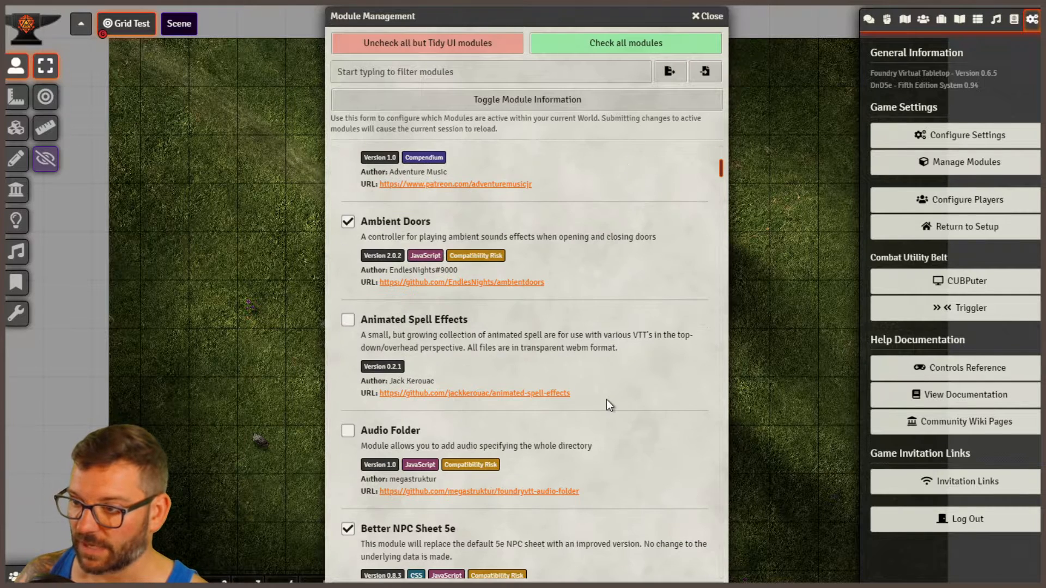
{"action": "left_click", "coordinate": [349, 320]}
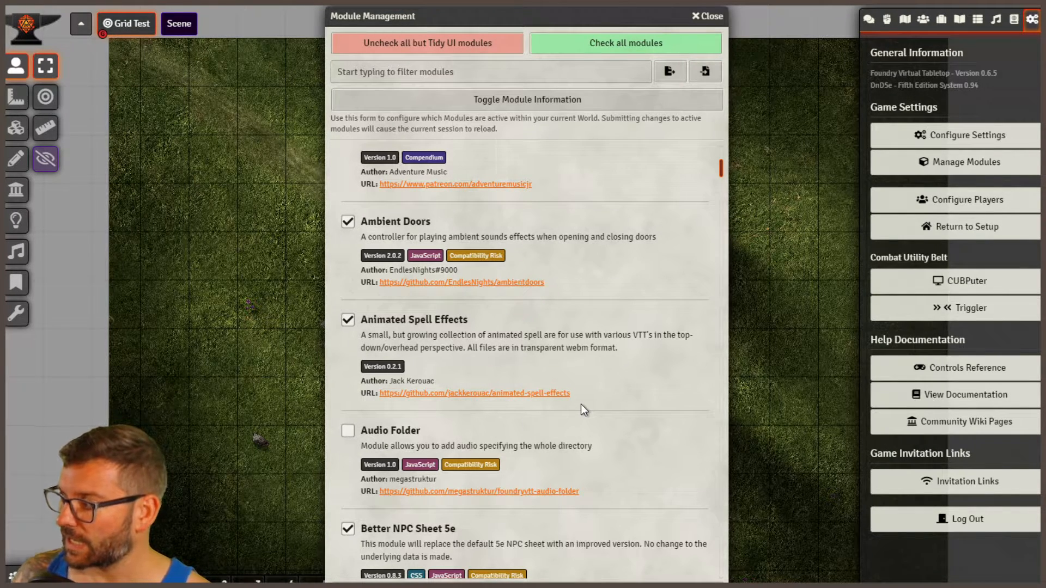
Enable the FXMaster and Less Fog modules and save the module selection.
{"action": "scroll", "coordinate": [516, 467], "scroll_direction": "down", "scroll_amount": 15}
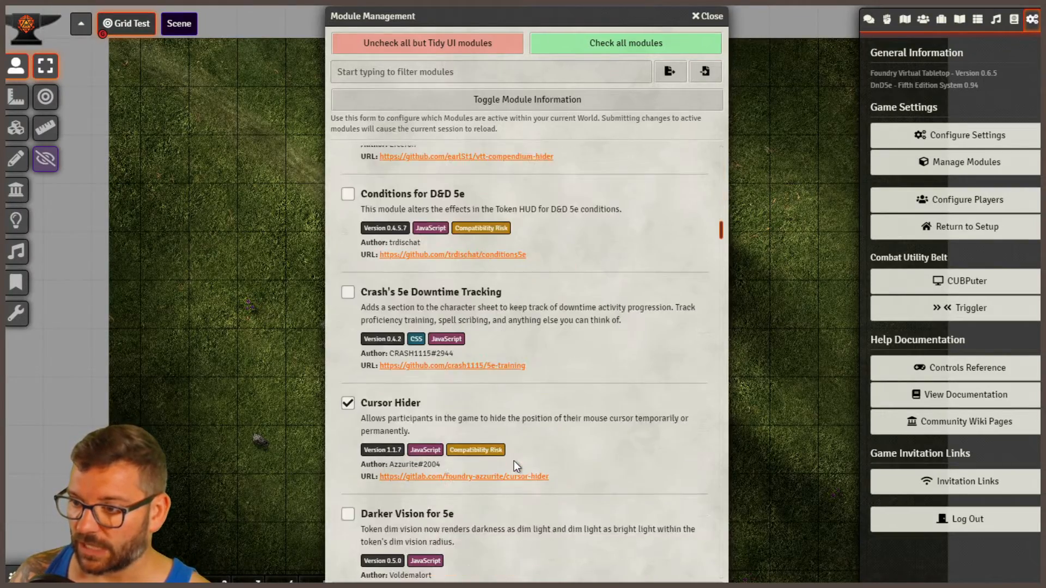
{"action": "scroll", "coordinate": [516, 467], "scroll_direction": "down", "scroll_amount": 20}
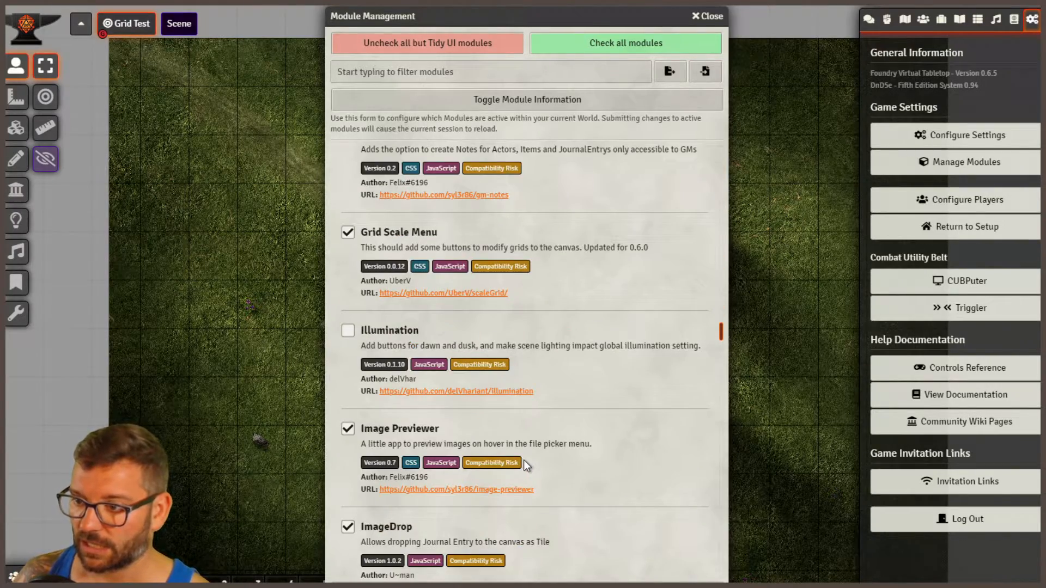
{"action": "scroll", "coordinate": [525, 464], "scroll_direction": "up", "scroll_amount": 5}
{"action": "left_click", "coordinate": [348, 305]}
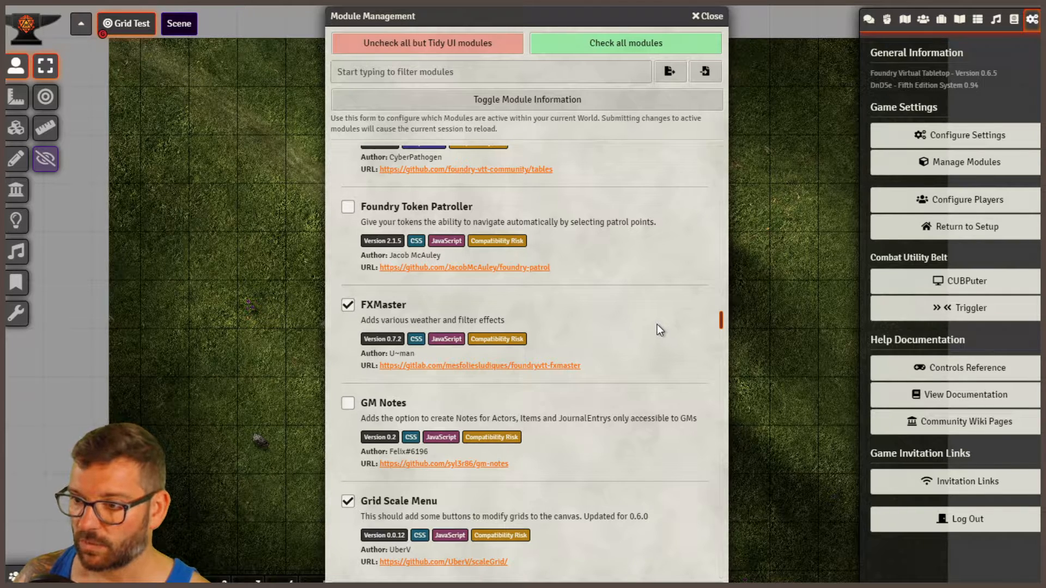
{"action": "scroll", "coordinate": [657, 325], "scroll_direction": "down", "scroll_amount": 12}
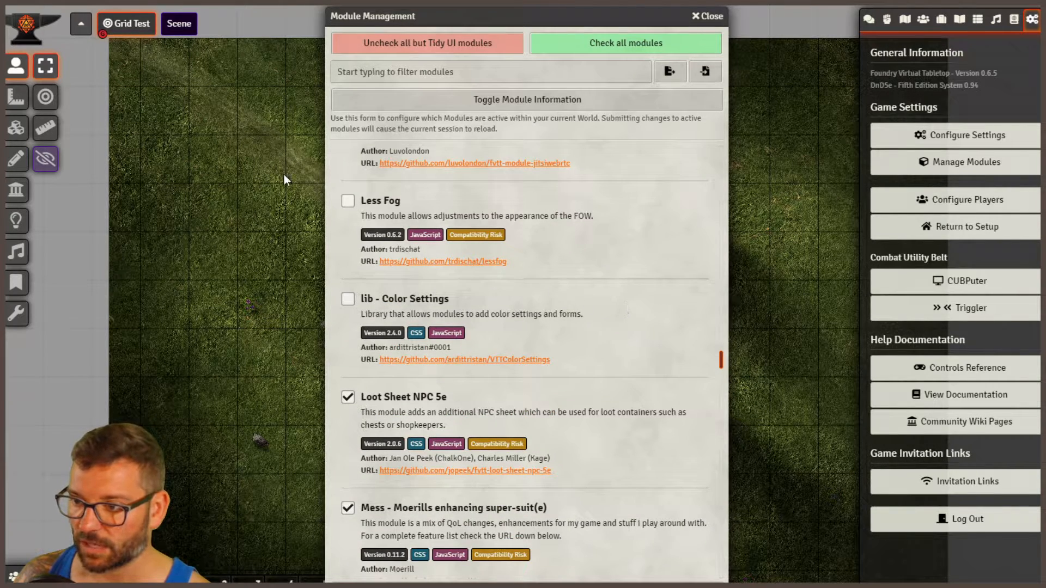
{"action": "left_click", "coordinate": [347, 202]}
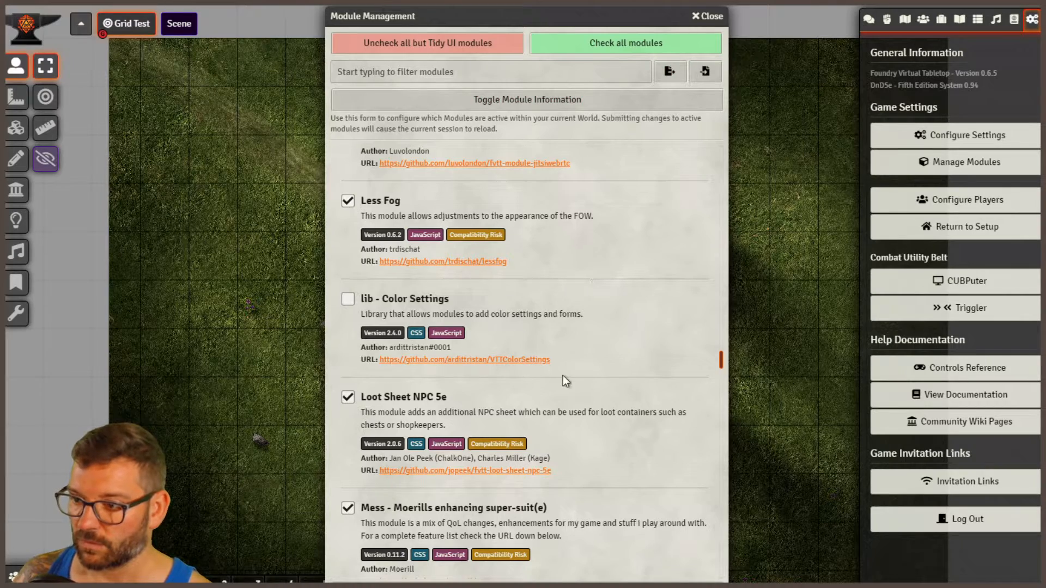
{"action": "left_click", "coordinate": [535, 584]}
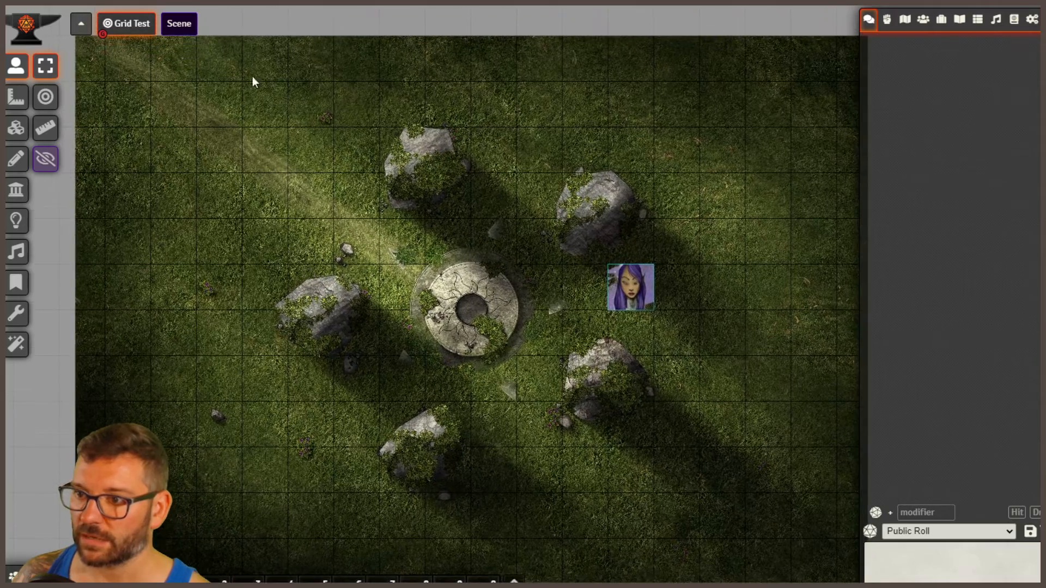
Capture the current canvas view as the initial view position in the Grid Test scene configuration, and close the configuration.
{"action": "right_click", "coordinate": [130, 25]}
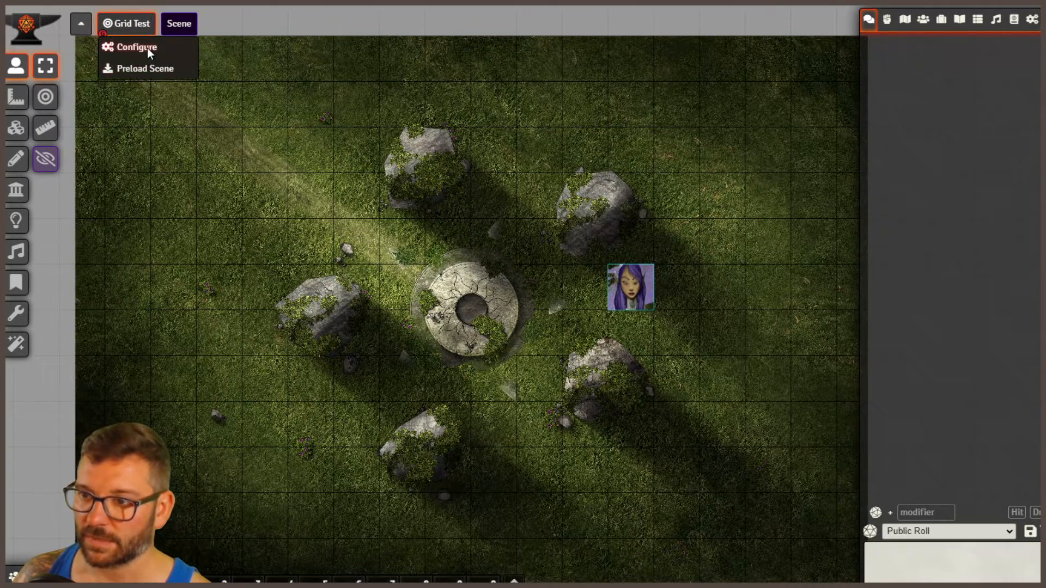
{"action": "left_click", "coordinate": [147, 48]}
{"action": "scroll", "coordinate": [738, 517], "scroll_direction": "down", "scroll_amount": 2}
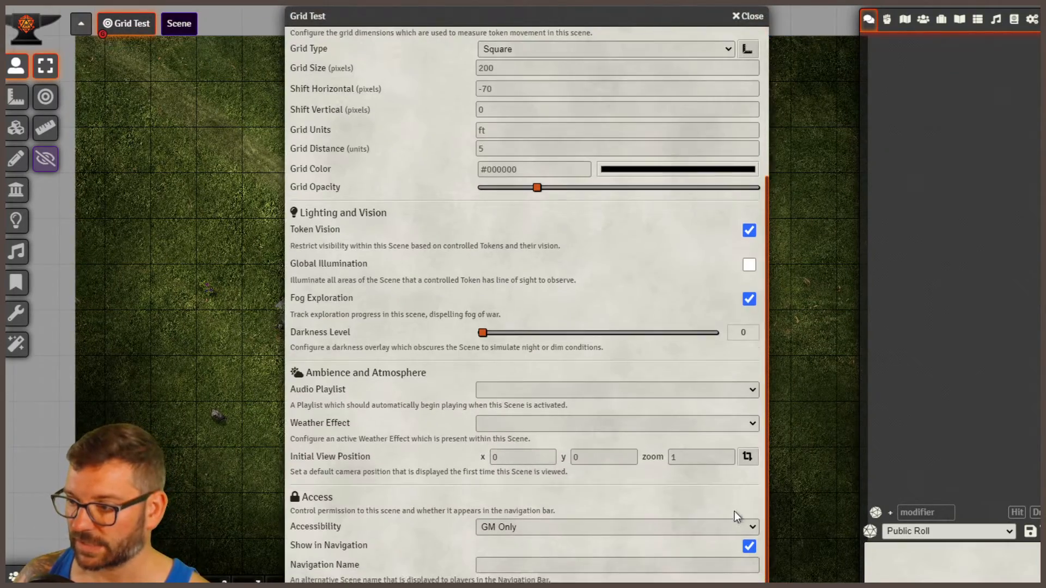
{"action": "left_click", "coordinate": [747, 457]}
{"action": "left_click", "coordinate": [748, 16]}
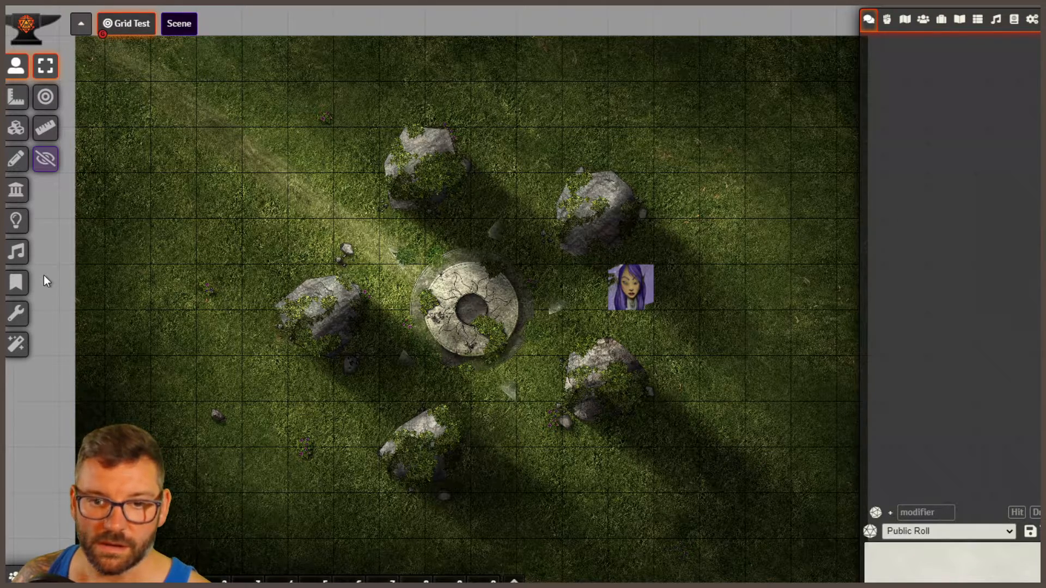
Switch to the map named Scene with the whole building framed in view, and activate it.
{"action": "left_click", "coordinate": [170, 25]}
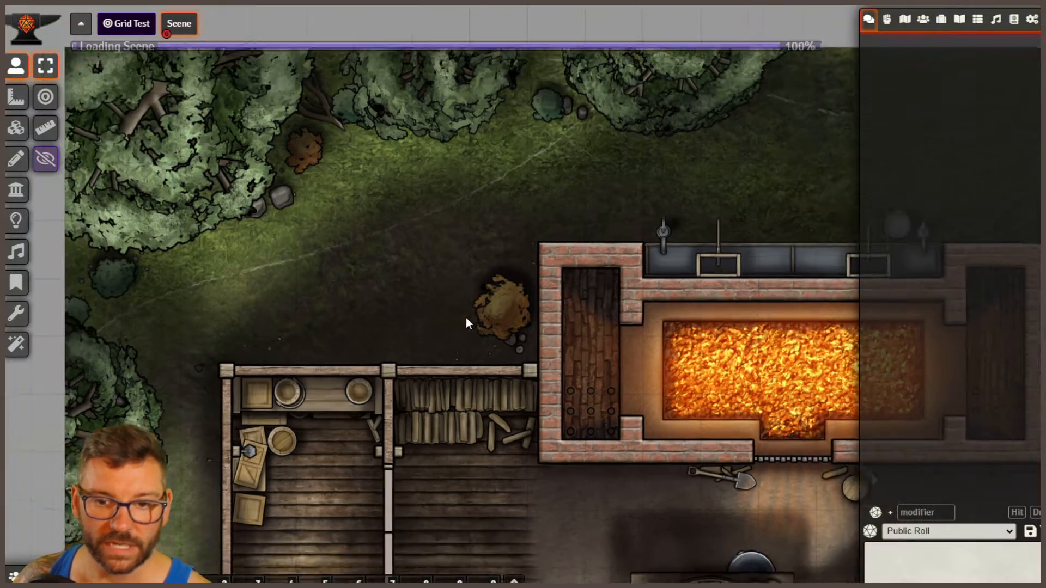
{"action": "scroll", "coordinate": [467, 319], "scroll_direction": "down", "scroll_amount": 8}
{"action": "left_click_drag", "start_coordinate": [606, 524], "coordinate": [388, 320]}
{"action": "scroll", "coordinate": [388, 320], "scroll_direction": "down", "scroll_amount": 7}
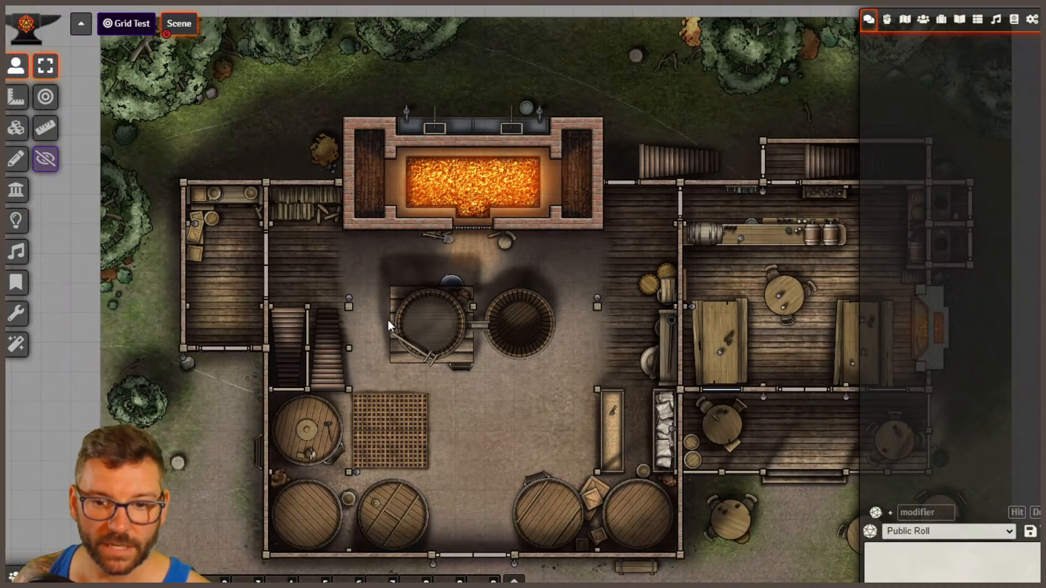
{"action": "left_click_drag", "start_coordinate": [483, 385], "coordinate": [378, 355]}
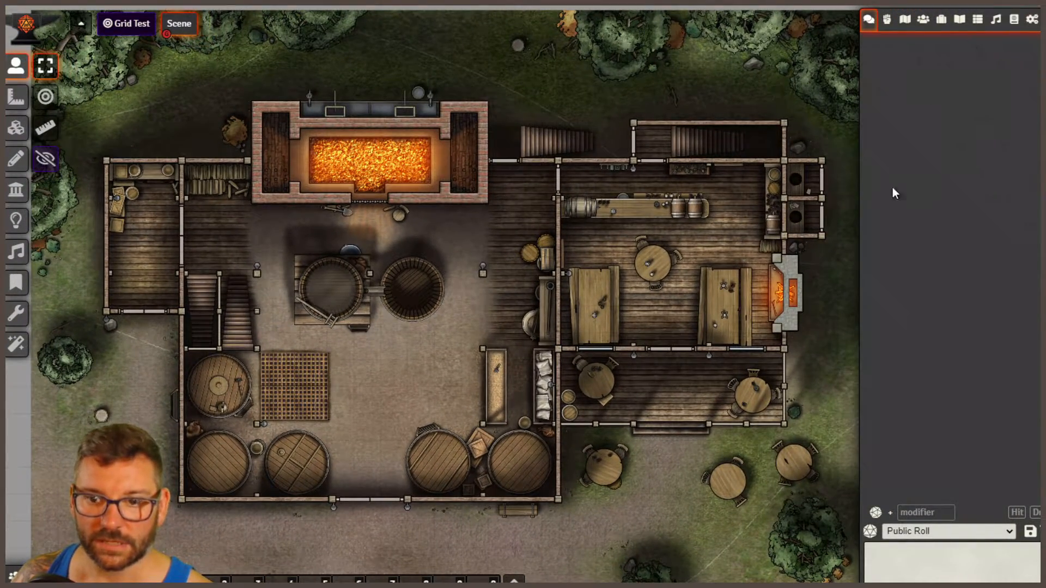
{"action": "right_click", "coordinate": [179, 22]}
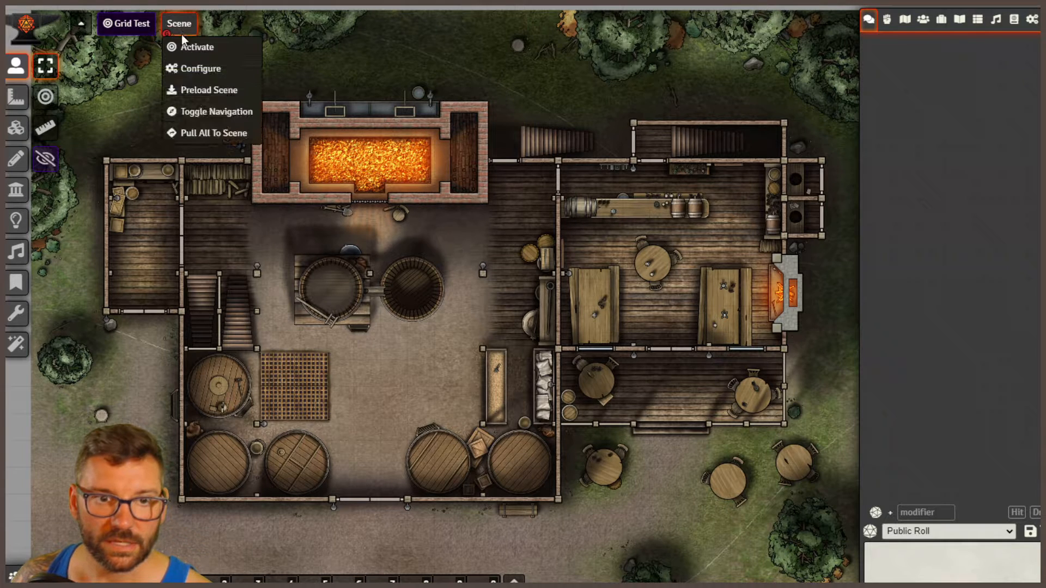
{"action": "left_click", "coordinate": [188, 46]}
Capture the current canvas view as the initial view position in the active scene's configuration, and close the configuration.
{"action": "right_click", "coordinate": [181, 26]}
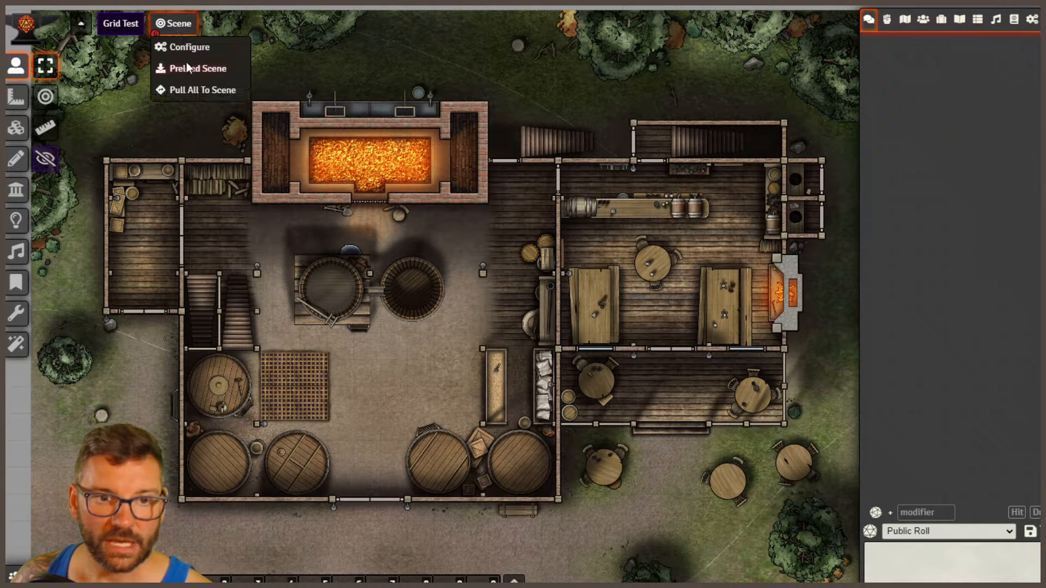
{"action": "left_click", "coordinate": [190, 45]}
{"action": "scroll", "coordinate": [692, 538], "scroll_direction": "down", "scroll_amount": 4}
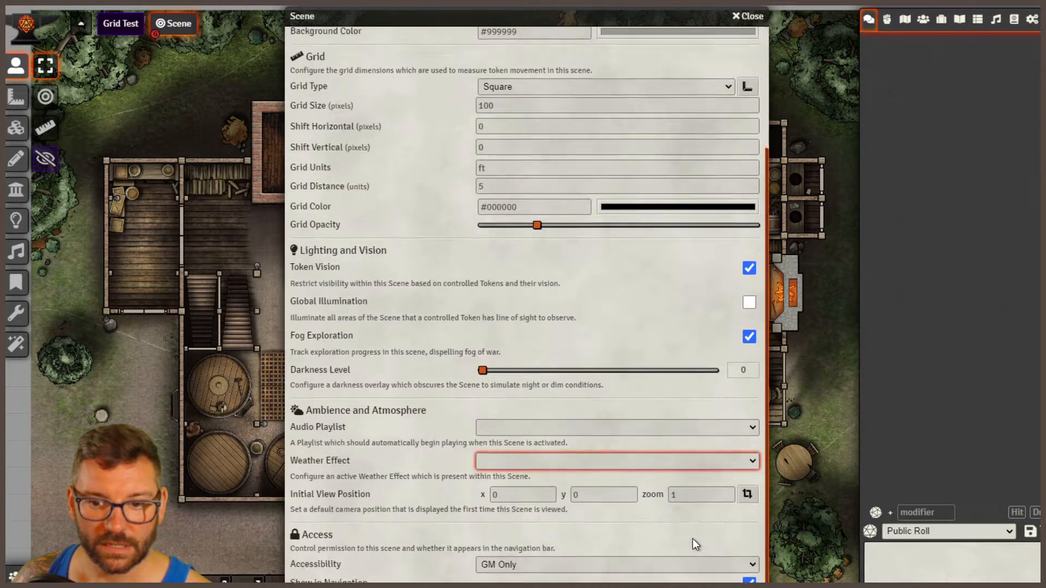
{"action": "left_click", "coordinate": [747, 457]}
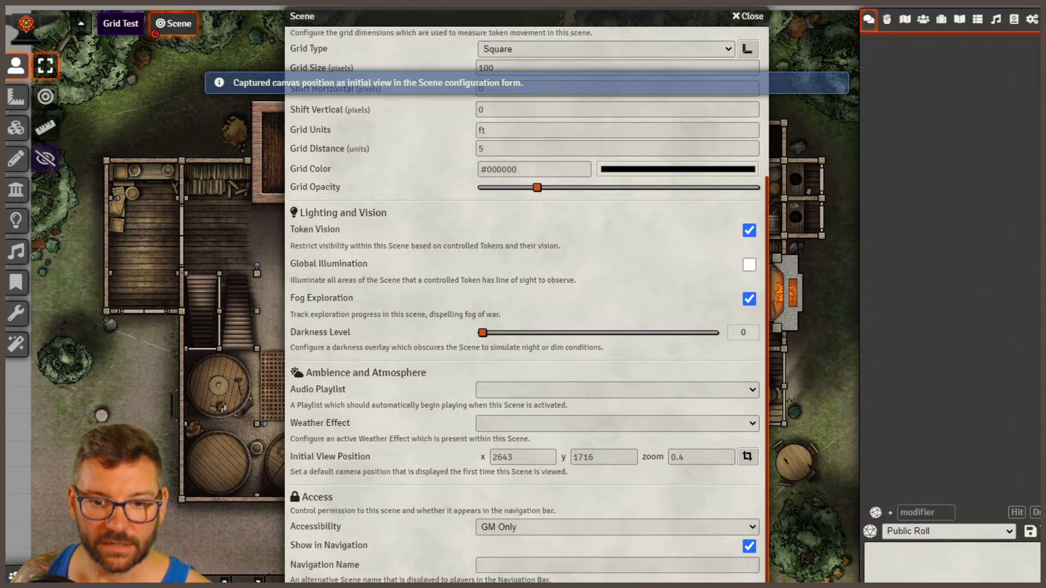
{"action": "key", "text": "Escape"}
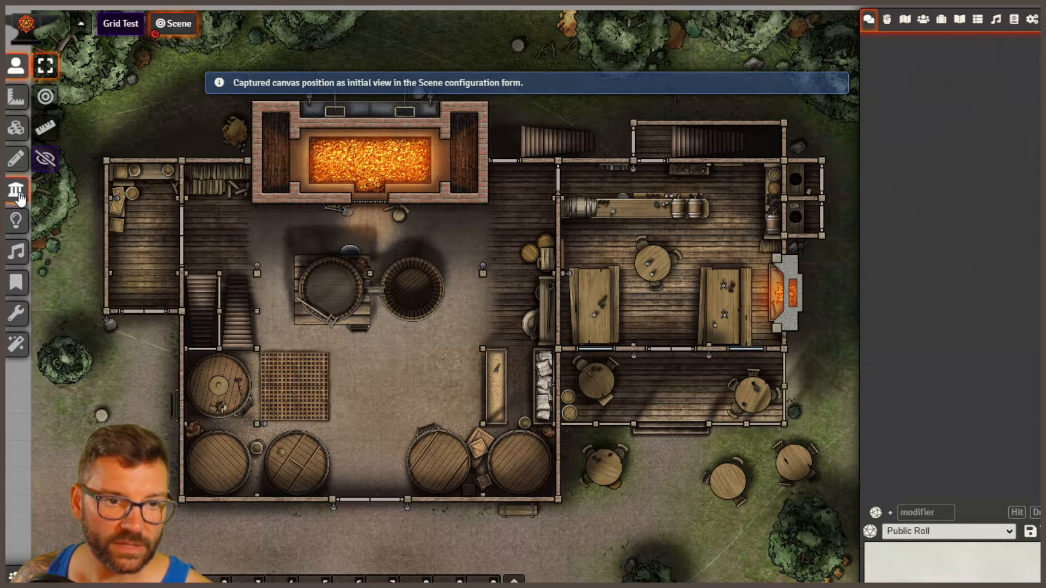
Draw walls along the main hall's south edge east of the doorway and down its east side to the southeast corner.
{"action": "left_click", "coordinate": [20, 199]}
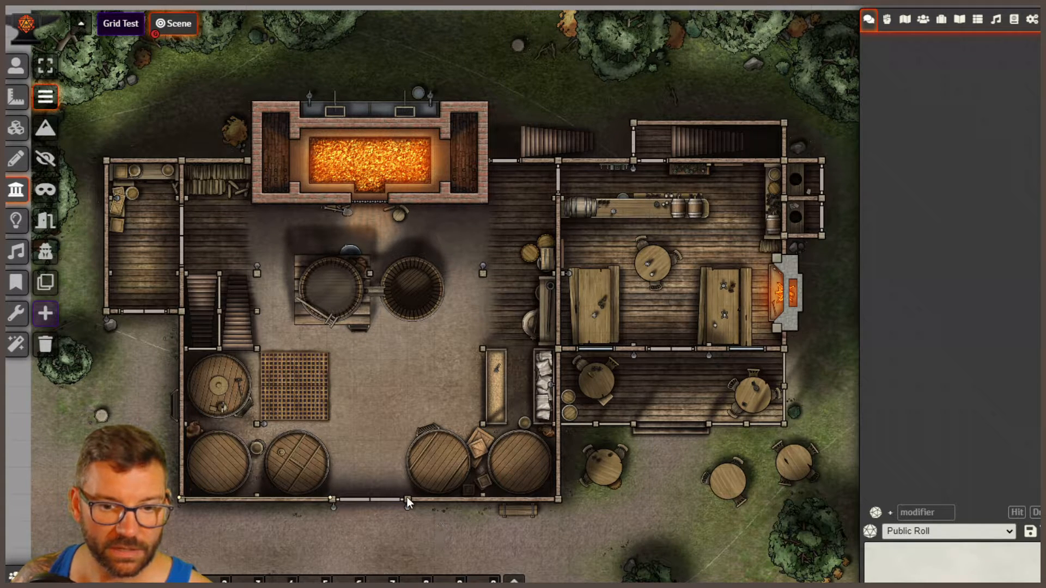
{"action": "left_click_drag", "start_coordinate": [407, 496], "coordinate": [560, 498]}
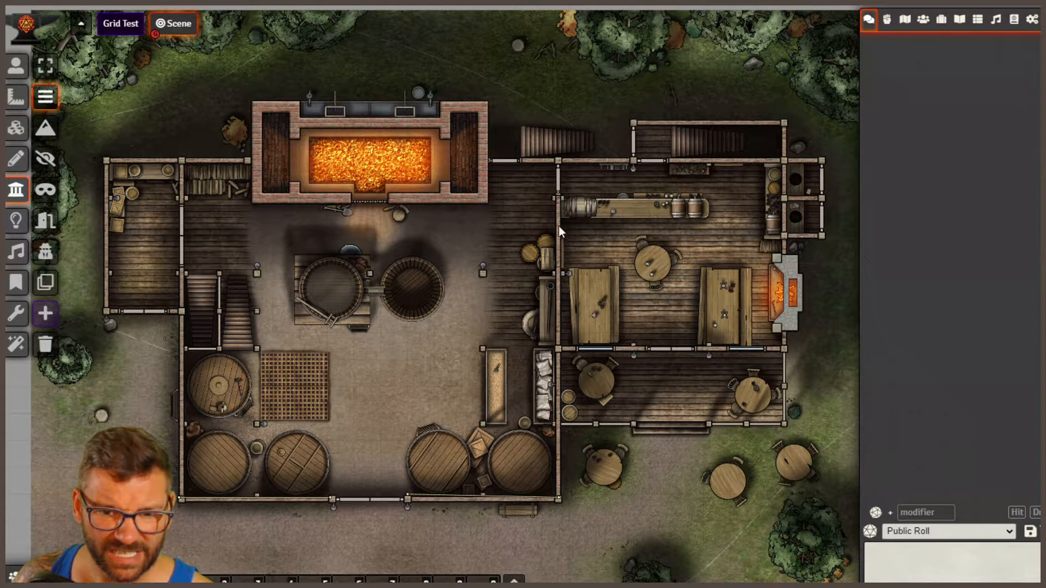
{"action": "left_click_drag", "start_coordinate": [557, 194], "coordinate": [560, 499]}
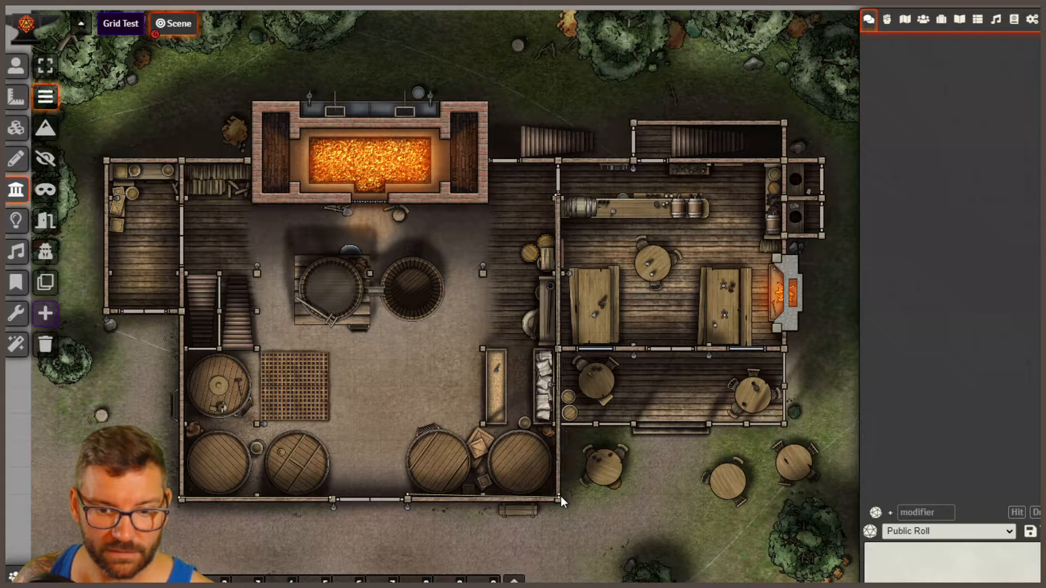
Adjust the wall endpoint at the main hall's southeast corner so it sits on the corner post.
{"action": "scroll", "coordinate": [554, 509], "scroll_direction": "up", "scroll_amount": 7}
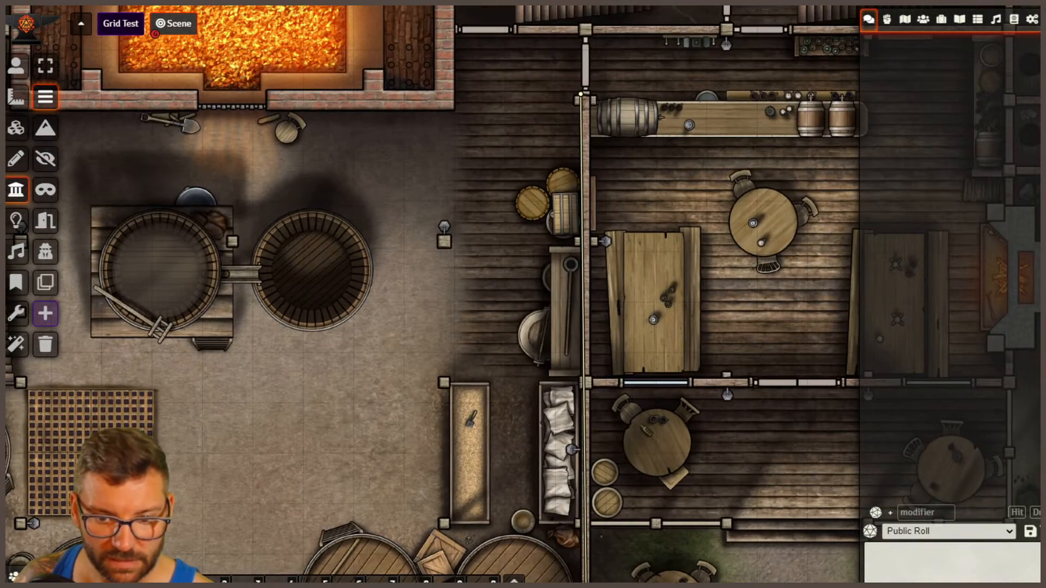
{"action": "left_click_drag", "start_coordinate": [659, 550], "coordinate": [676, 406]}
{"action": "left_click", "coordinate": [605, 478]}
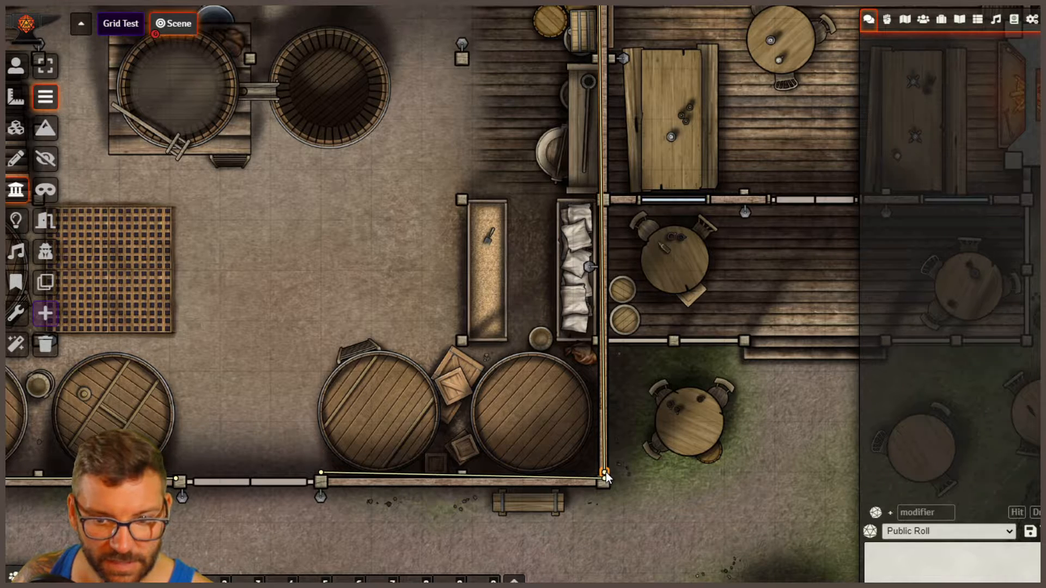
{"action": "mouse_move", "coordinate": [606, 477]}
{"action": "left_mouse_down"}
{"action": "mouse_move", "coordinate": [654, 491]}
{"action": "mouse_move", "coordinate": [607, 484]}
{"action": "left_mouse_up"}
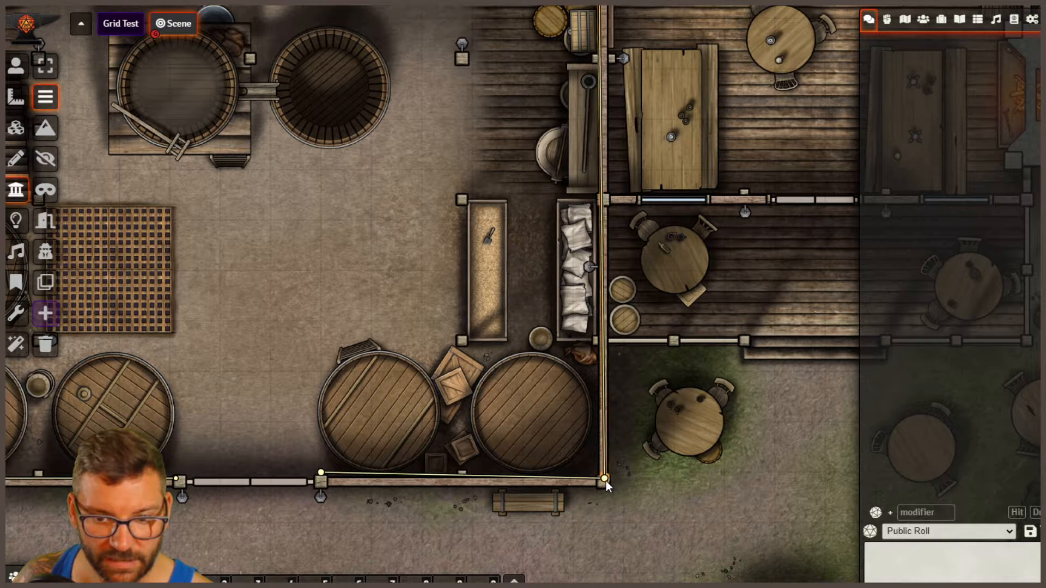
Align the south wall's end with the doorway's east post, and draw walls from the west post around the southwest corner up to the west doorway.
{"action": "left_click", "coordinate": [321, 475]}
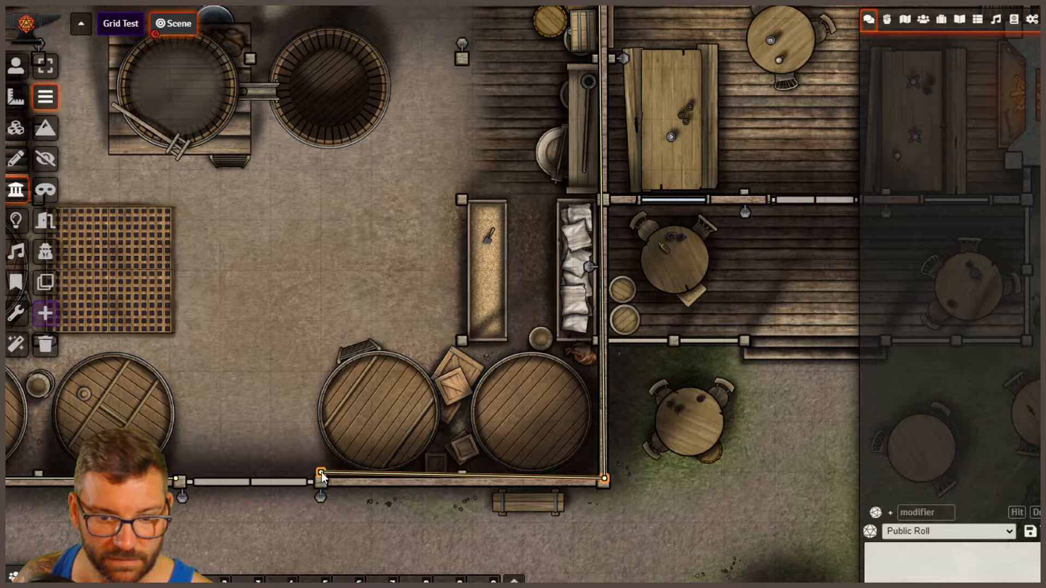
{"action": "left_click_drag", "start_coordinate": [321, 476], "coordinate": [322, 484]}
{"action": "left_click_drag", "start_coordinate": [220, 421], "coordinate": [606, 508]}
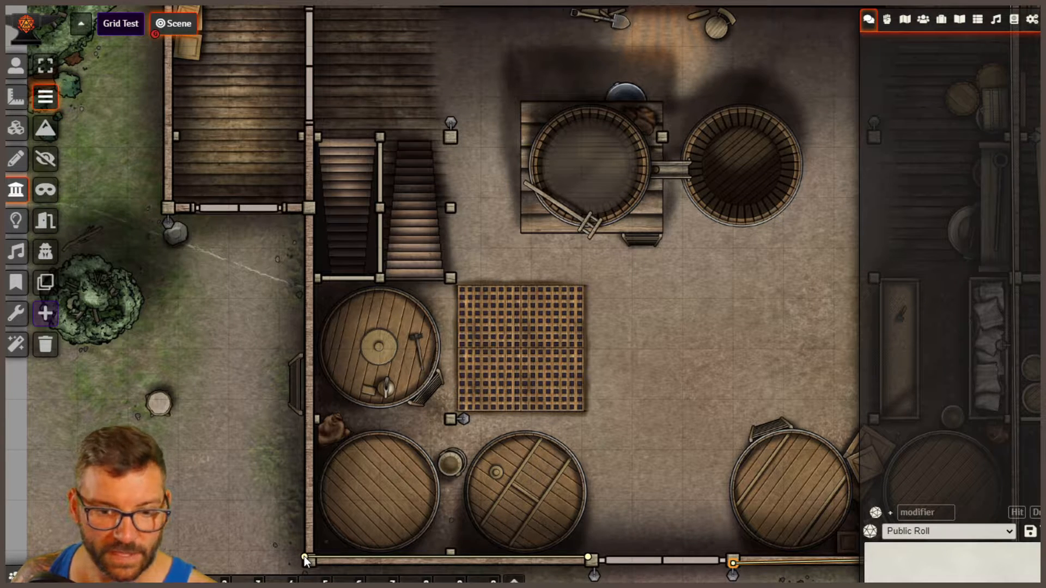
{"action": "left_click_drag", "start_coordinate": [304, 557], "coordinate": [351, 464]}
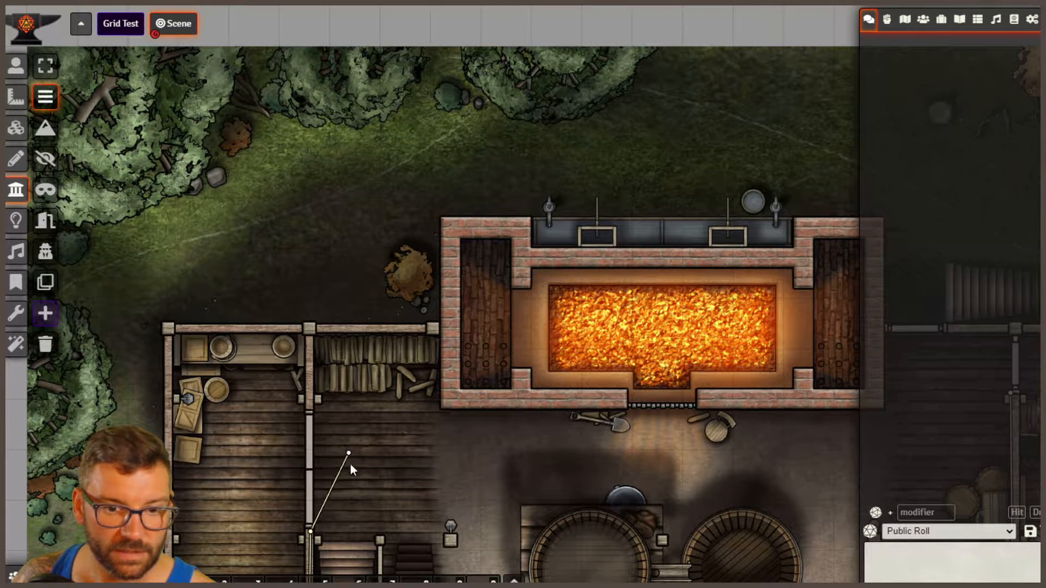
Draw walls from the west doorway's north post up to the corner, east to the furnace, and around its brickwork to the west side of its opening.
{"action": "left_click_drag", "start_coordinate": [308, 412], "coordinate": [308, 329]}
{"action": "left_click", "coordinate": [308, 329]}
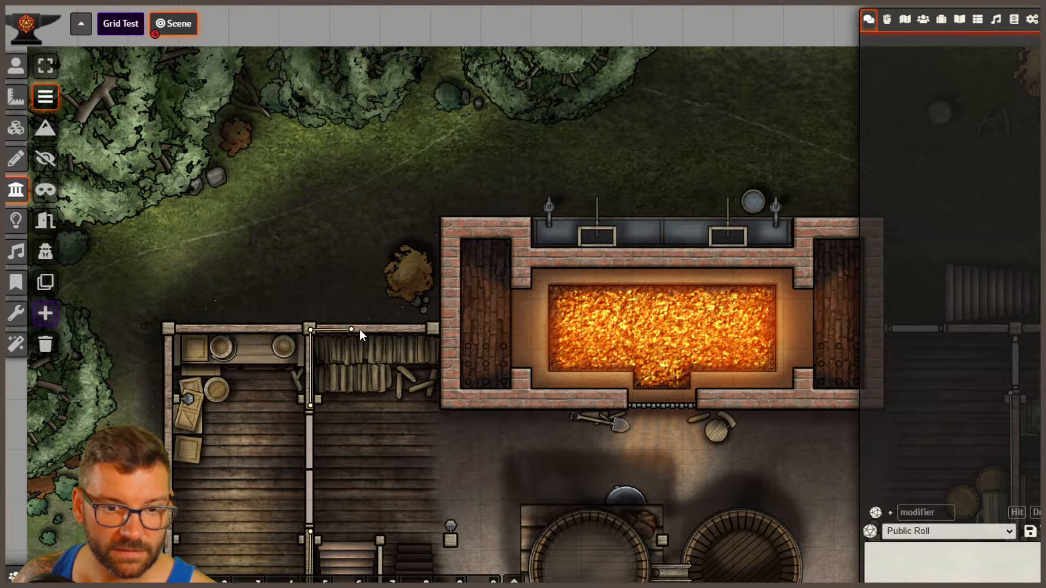
{"action": "left_click", "coordinate": [439, 329]}
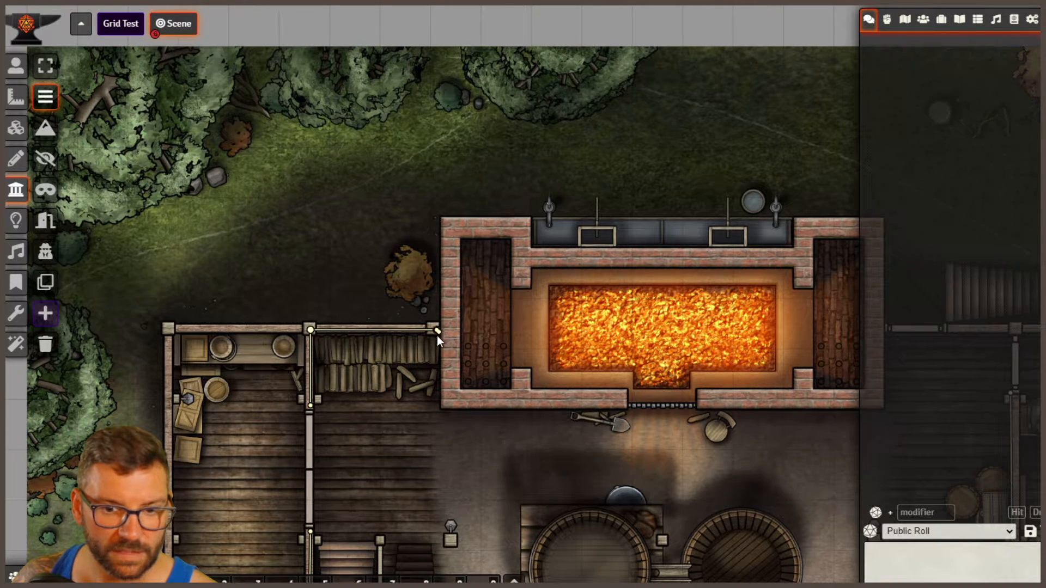
{"action": "left_click", "coordinate": [438, 406]}
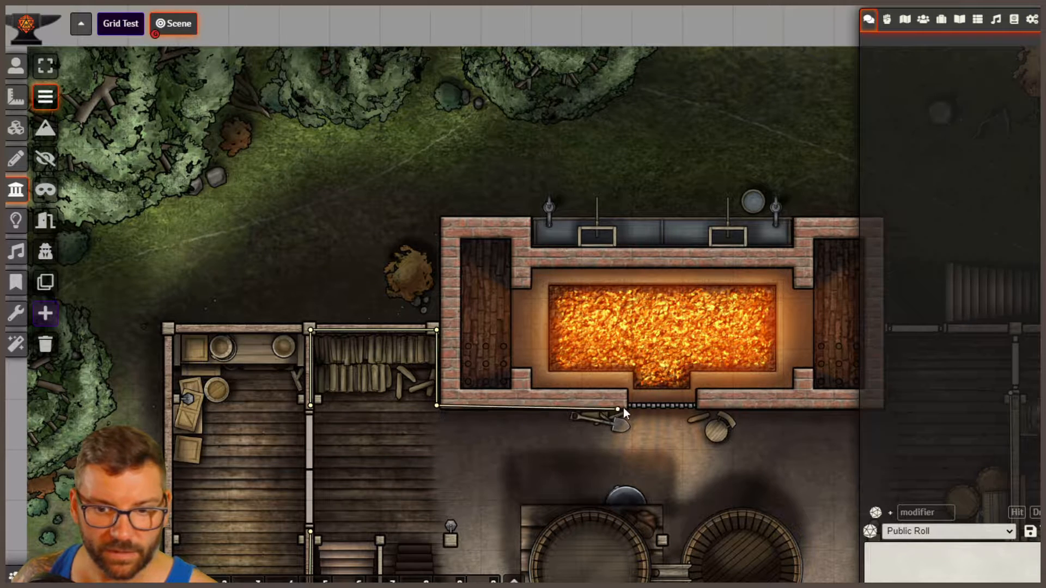
{"action": "left_click", "coordinate": [620, 407]}
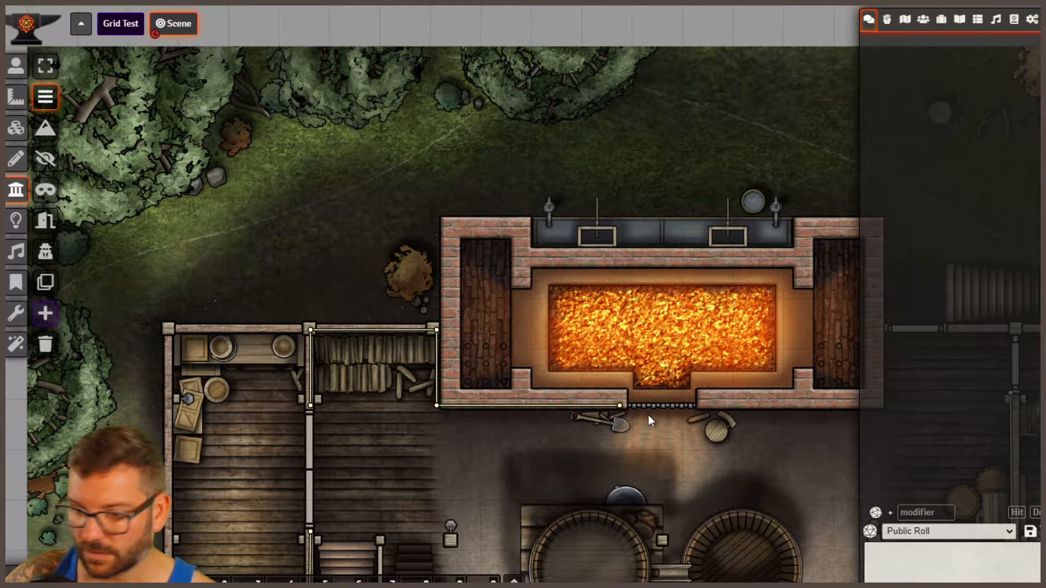
Draw walls from the east side of the furnace opening around the furnace's southeast corner and east to the main hall's northeast post.
{"action": "left_click_drag", "start_coordinate": [649, 416], "coordinate": [258, 275]}
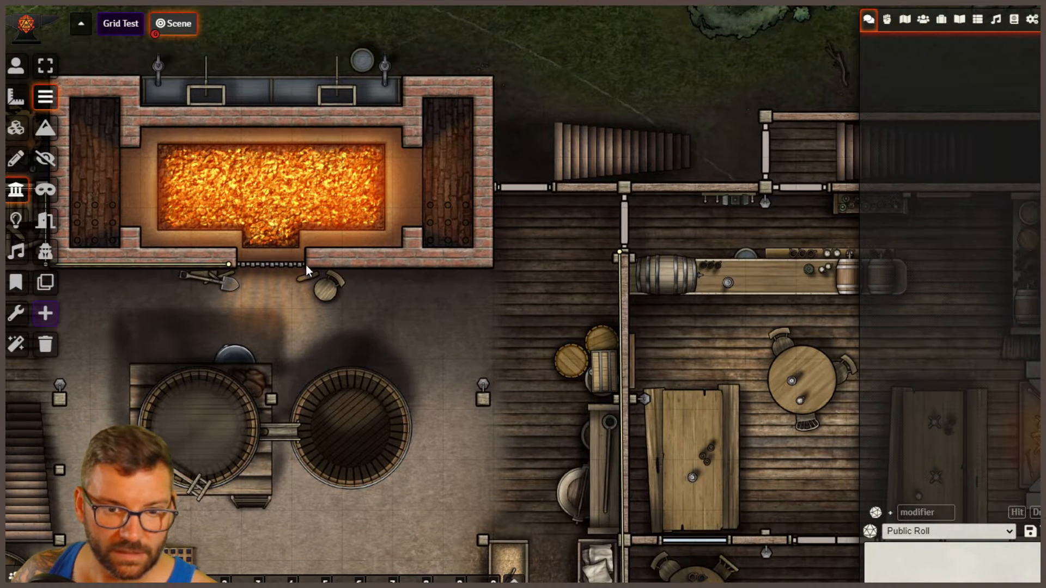
{"action": "left_click", "coordinate": [305, 264]}
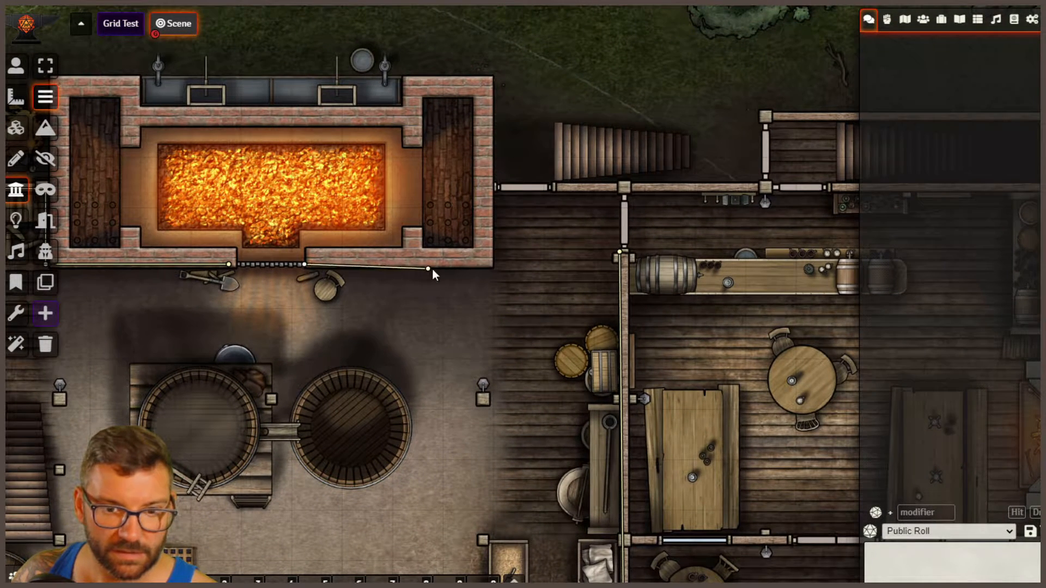
{"action": "left_click", "coordinate": [494, 255]}
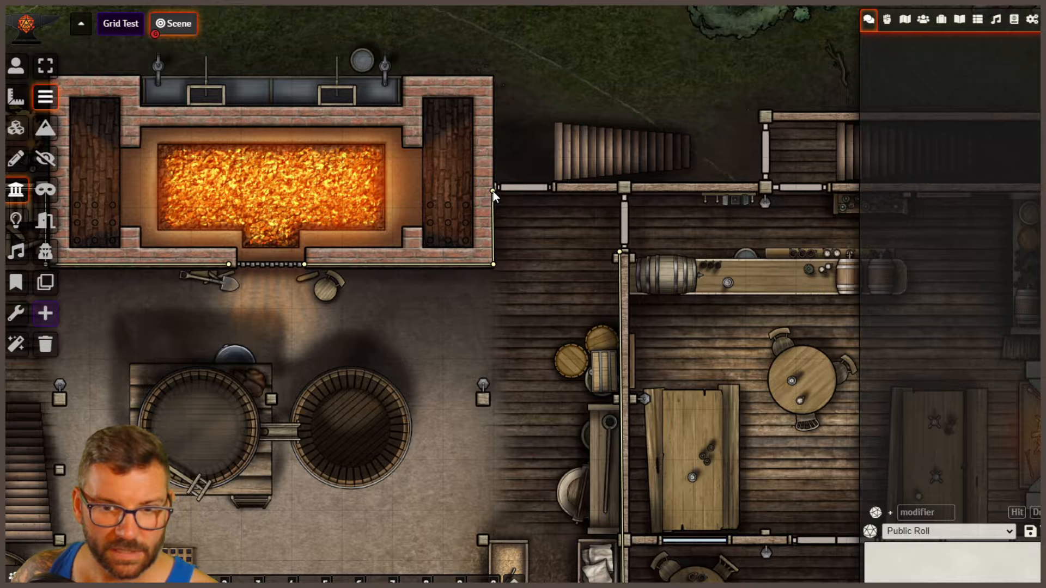
{"action": "left_click", "coordinate": [492, 192]}
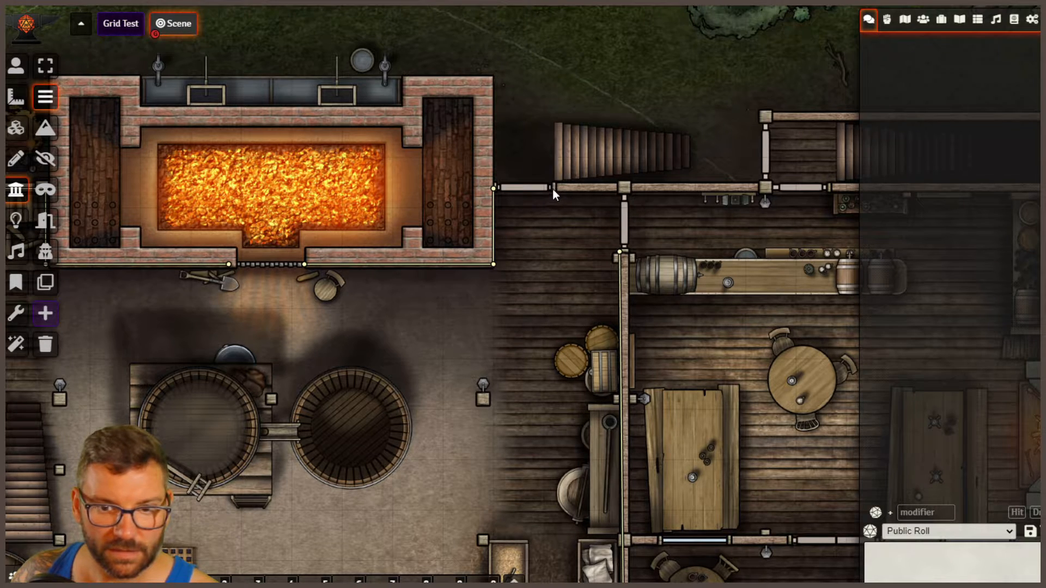
{"action": "left_click", "coordinate": [624, 188]}
Try to draw a door across the doorway in the main hall's west wall.
{"action": "scroll", "coordinate": [258, 427], "scroll_direction": "down", "scroll_amount": 2}
{"action": "left_click_drag", "start_coordinate": [258, 427], "coordinate": [415, 309]}
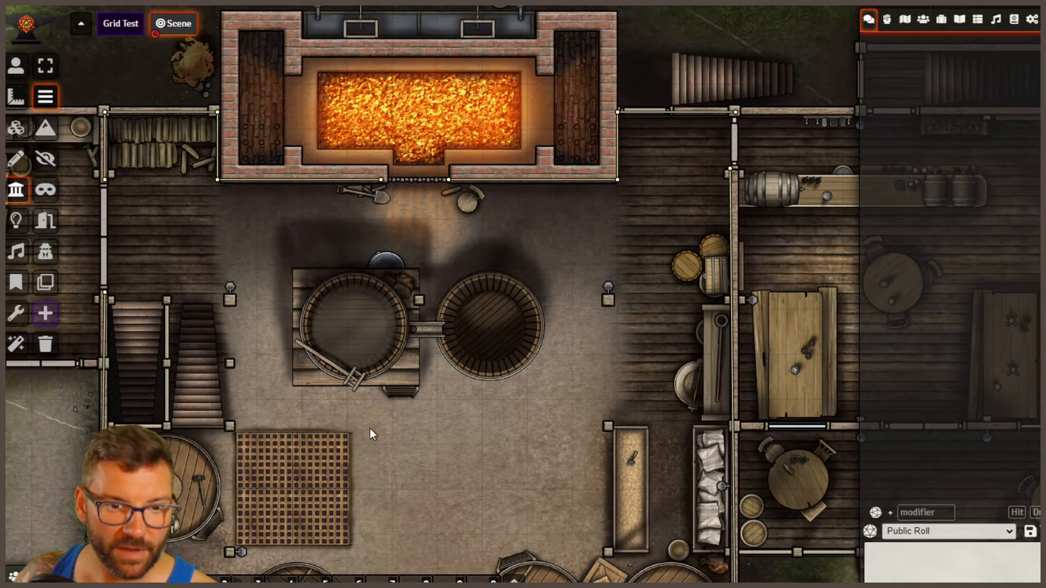
{"action": "left_click_drag", "start_coordinate": [346, 412], "coordinate": [427, 323]}
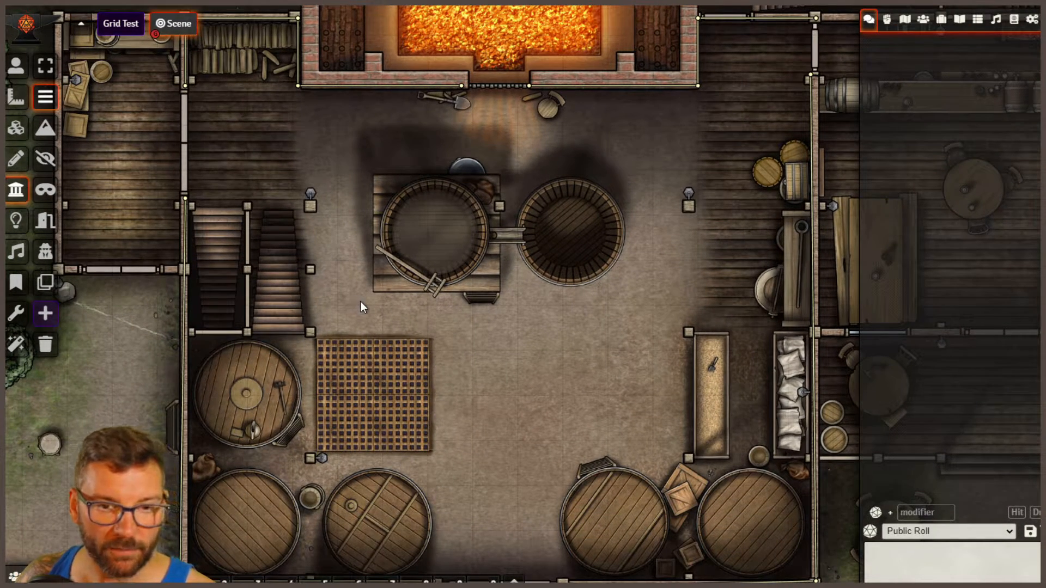
{"action": "left_click", "coordinate": [47, 225]}
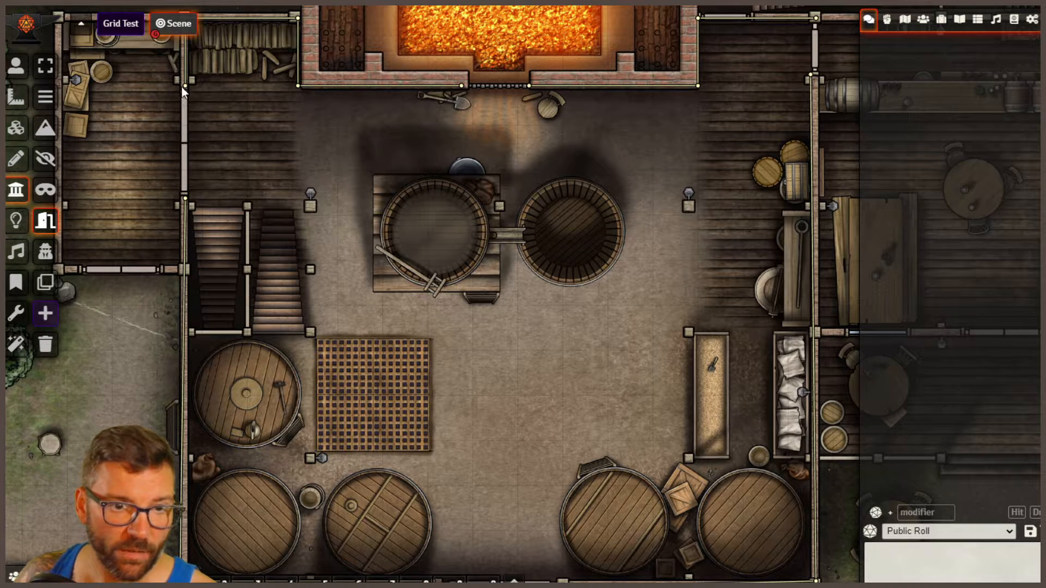
{"action": "mouse_move", "coordinate": [185, 87]}
{"action": "left_mouse_down"}
{"action": "mouse_move", "coordinate": [175, 164]}
{"action": "mouse_move", "coordinate": [187, 200]}
{"action": "left_mouse_up"}
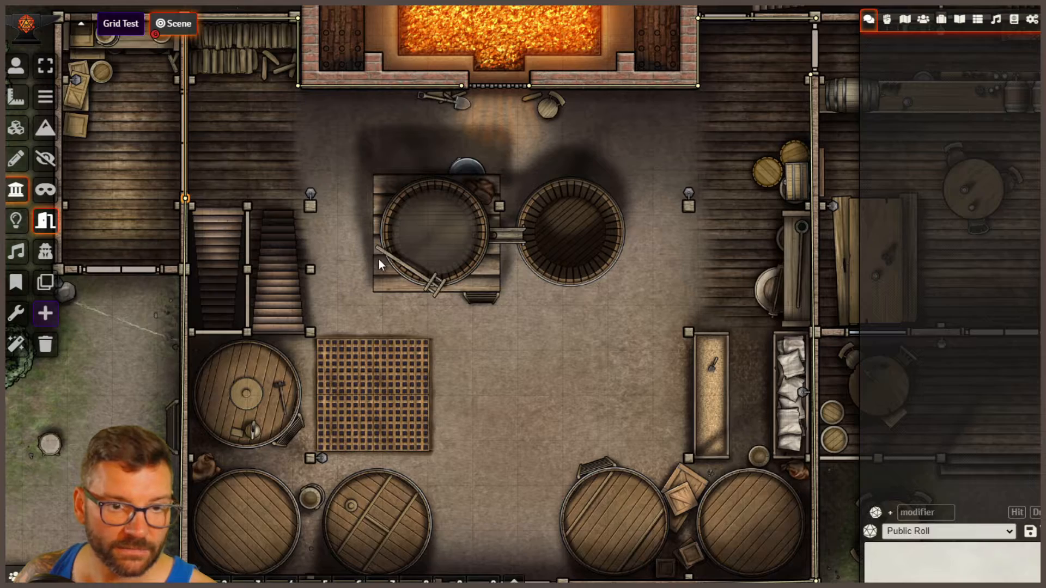
{"action": "scroll", "coordinate": [170, 158], "scroll_direction": "up", "scroll_amount": 6}
{"action": "scroll", "coordinate": [181, 147], "scroll_direction": "down", "scroll_amount": 5}
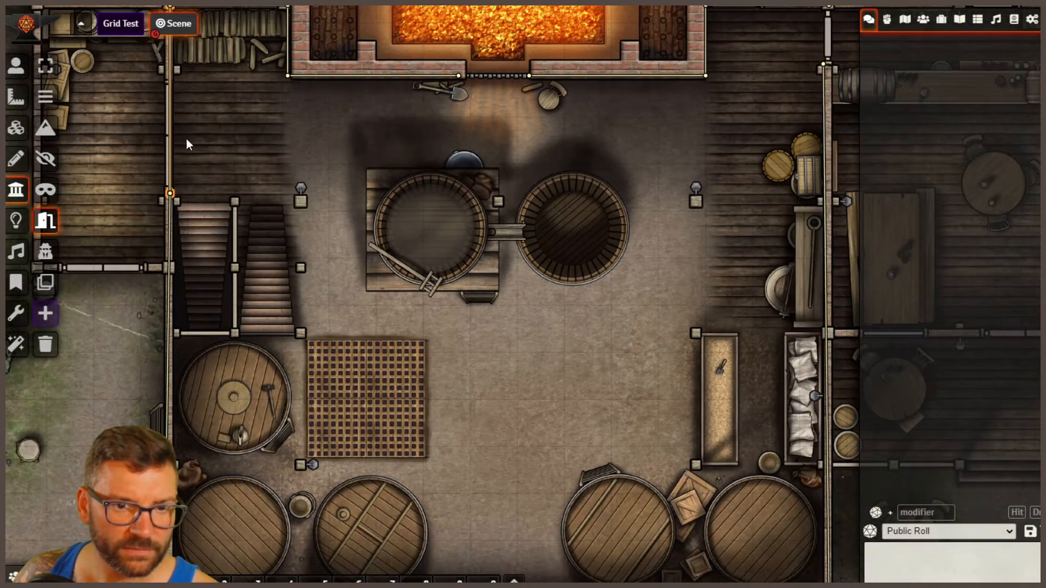
Separate the overlapping wall endpoints at the west doorway's south post, and return the upper wall's end to the north post.
{"action": "left_click_drag", "start_coordinate": [187, 141], "coordinate": [342, 330]}
{"action": "mouse_move", "coordinate": [323, 386]}
{"action": "left_mouse_down"}
{"action": "mouse_move", "coordinate": [325, 270]}
{"action": "mouse_move", "coordinate": [409, 359]}
{"action": "mouse_move", "coordinate": [313, 382]}
{"action": "mouse_move", "coordinate": [323, 397]}
{"action": "left_mouse_up"}
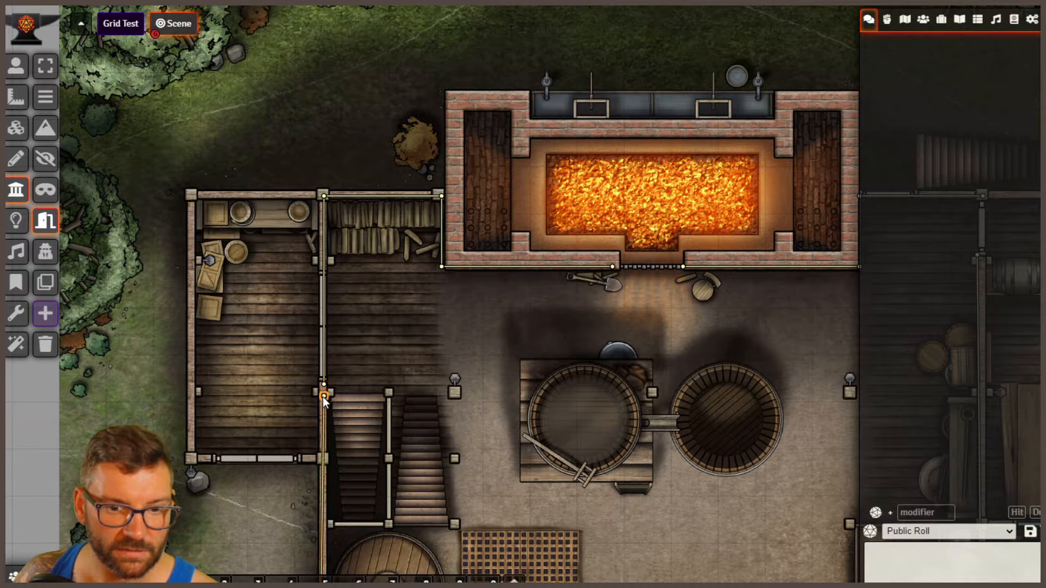
{"action": "left_click", "coordinate": [325, 384]}
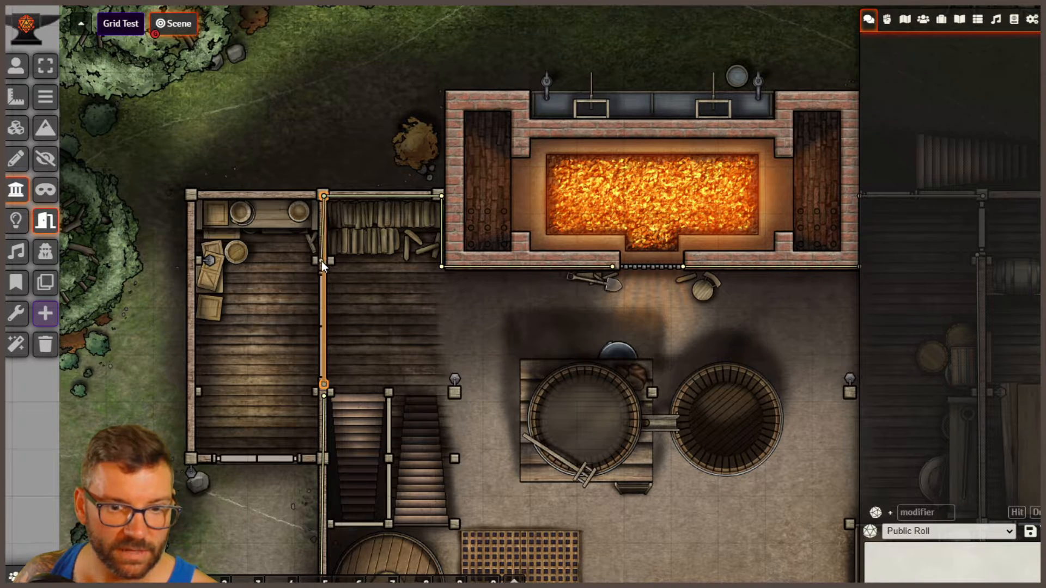
{"action": "left_click_drag", "start_coordinate": [324, 261], "coordinate": [324, 262]}
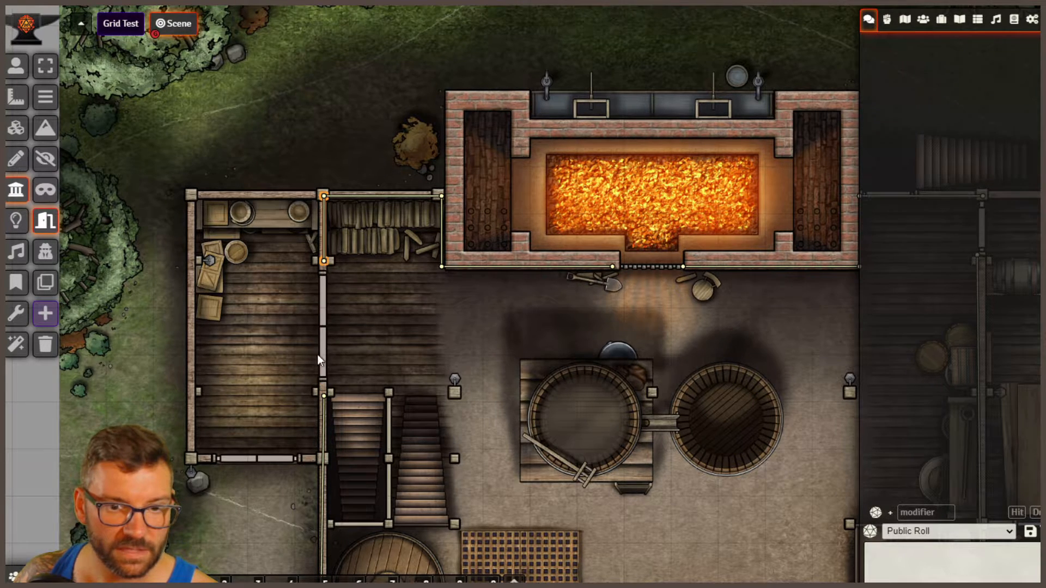
Align the lower wall's end with the west doorway's south post, and draw a door across the doorway between both wall ends.
{"action": "left_click", "coordinate": [323, 395]}
{"action": "left_click", "coordinate": [322, 391]}
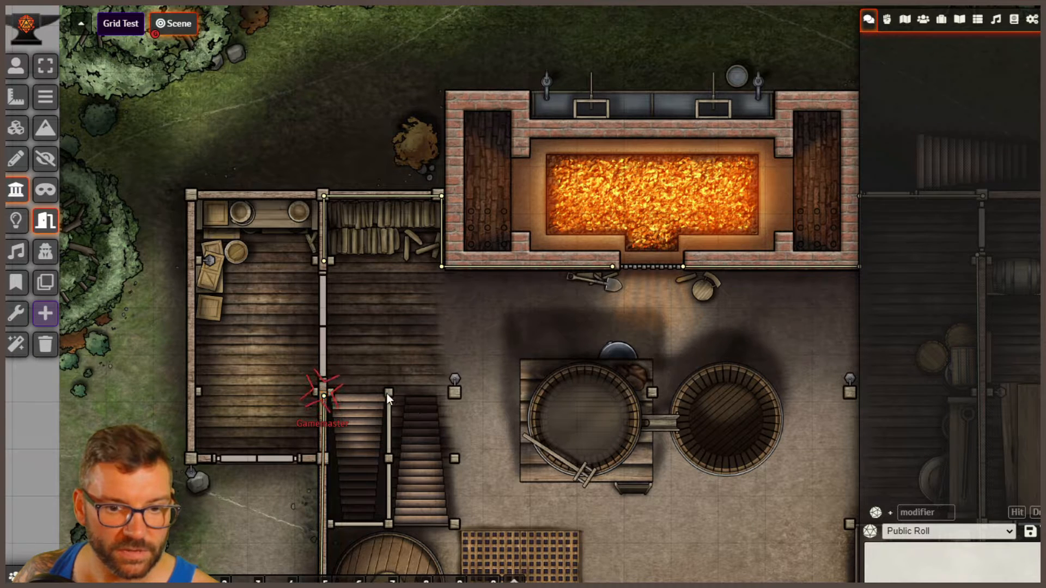
{"action": "left_click", "coordinate": [323, 395]}
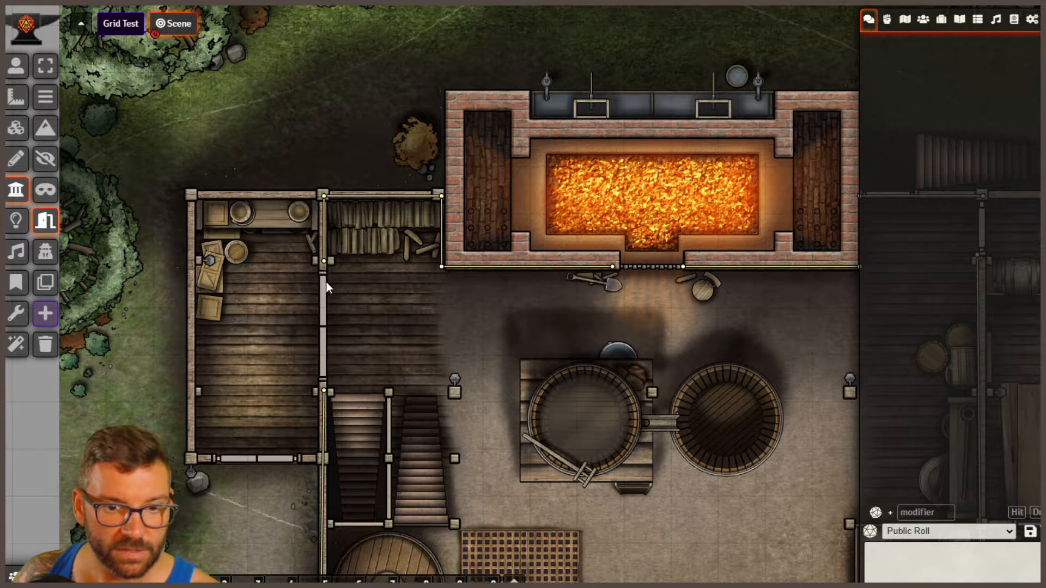
{"action": "left_click_drag", "start_coordinate": [332, 361], "coordinate": [325, 388]}
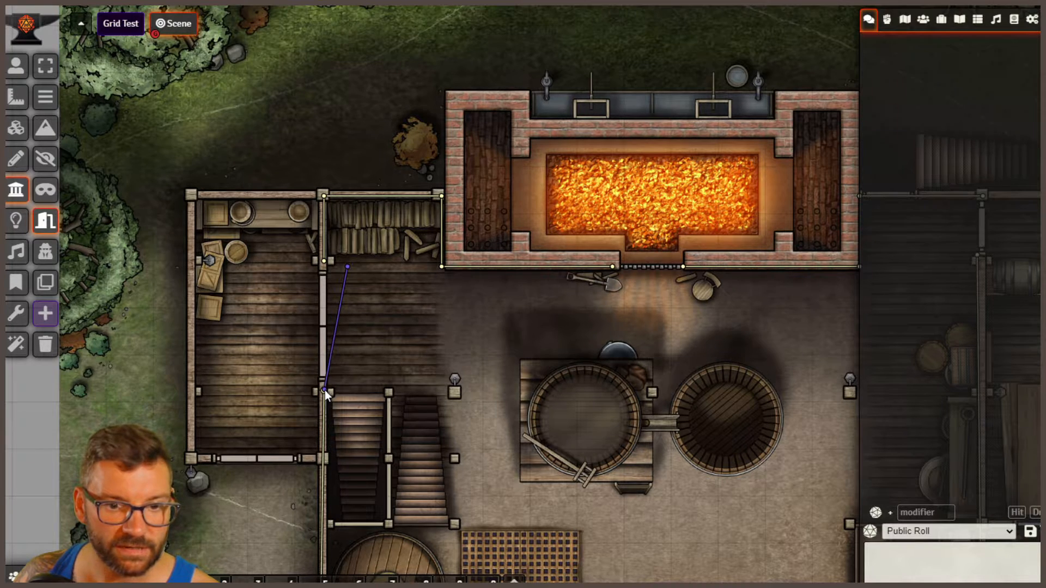
{"action": "left_click_drag", "start_coordinate": [346, 267], "coordinate": [324, 261]}
Shorten the north wall to the east end of the doorway beside the furnace, and draw a door across that opening.
{"action": "left_click_drag", "start_coordinate": [535, 346], "coordinate": [178, 408]}
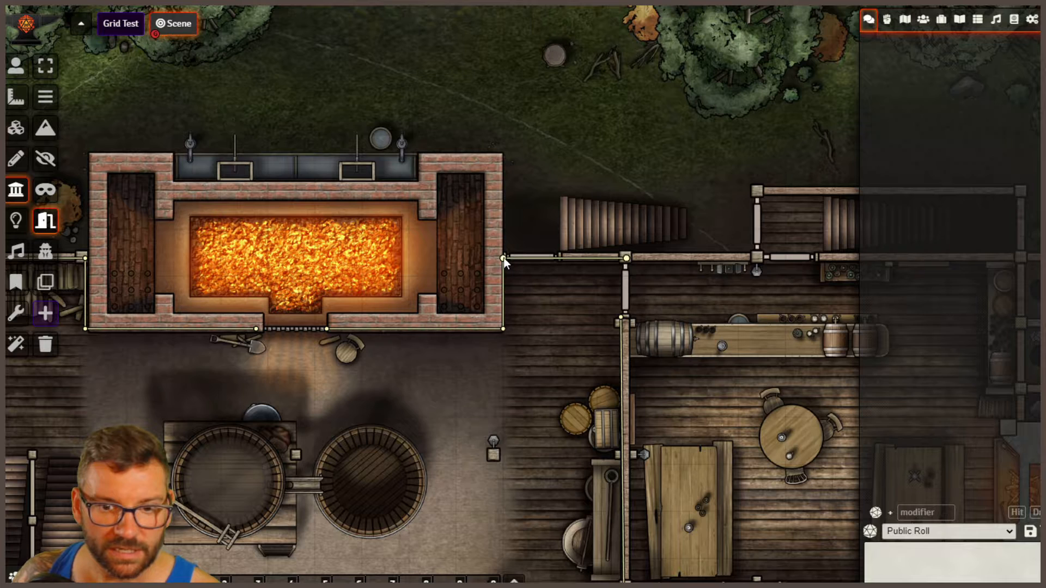
{"action": "left_click_drag", "start_coordinate": [503, 258], "coordinate": [560, 259]}
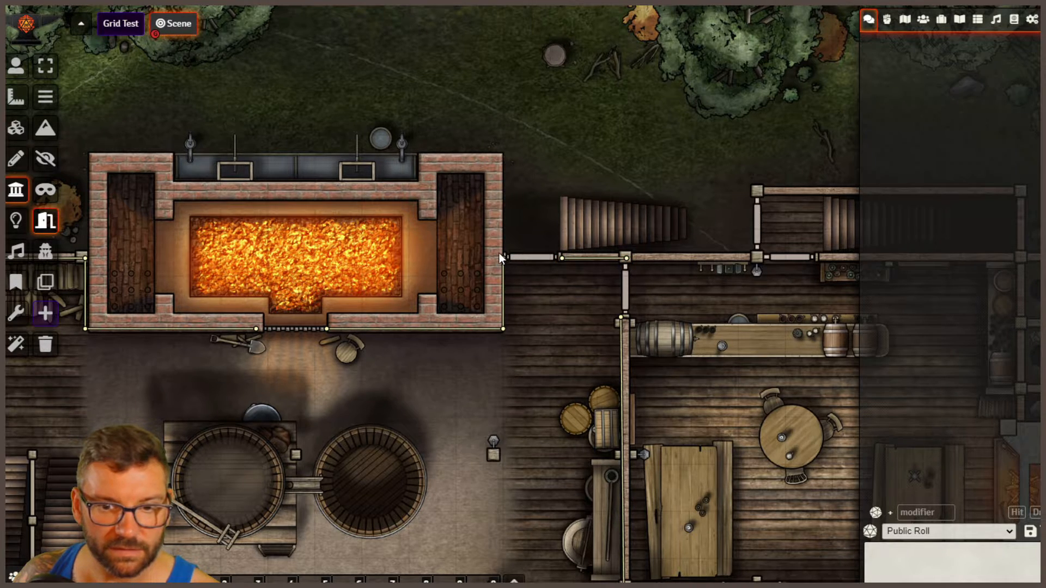
{"action": "mouse_move", "coordinate": [503, 241]}
{"action": "left_mouse_down"}
{"action": "mouse_move", "coordinate": [562, 259]}
{"action": "mouse_move", "coordinate": [504, 257]}
{"action": "left_mouse_up"}
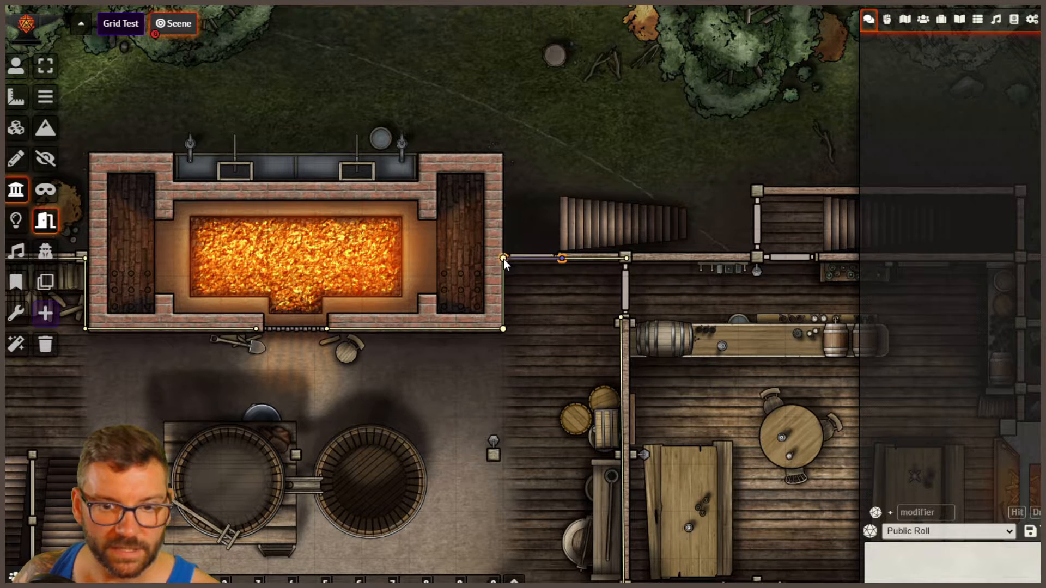
Draw doors across the opening at the north end of the main hall's east wall and across the main south doorway.
{"action": "left_click", "coordinate": [632, 269]}
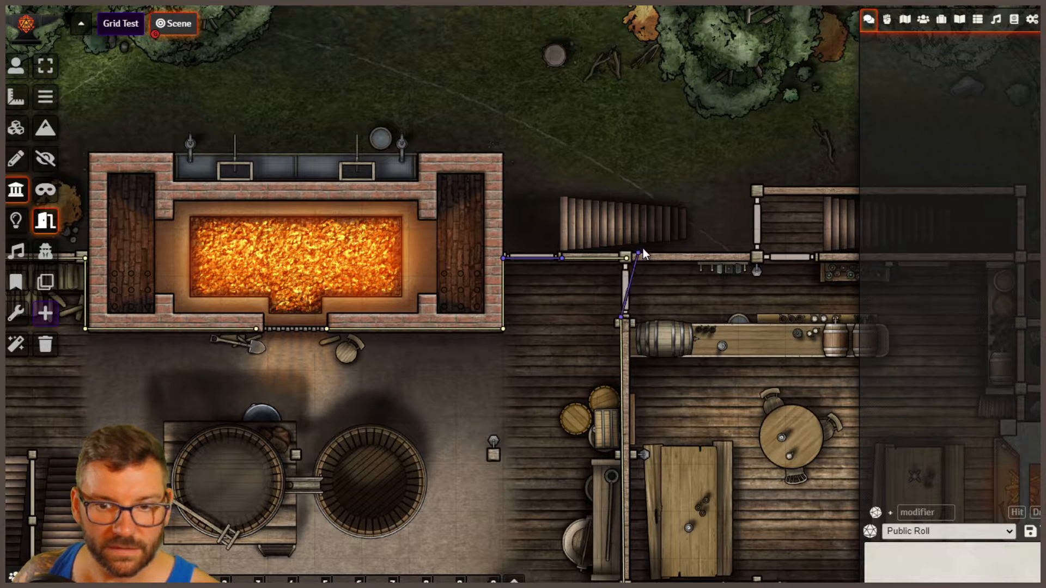
{"action": "left_click_drag", "start_coordinate": [637, 255], "coordinate": [626, 260]}
{"action": "left_click_drag", "start_coordinate": [561, 372], "coordinate": [577, 67]}
{"action": "left_click_drag", "start_coordinate": [380, 316], "coordinate": [629, 192]}
{"action": "mouse_move", "coordinate": [558, 368]}
{"action": "left_mouse_down"}
{"action": "mouse_move", "coordinate": [696, 362]}
{"action": "mouse_move", "coordinate": [687, 374]}
{"action": "left_mouse_up"}
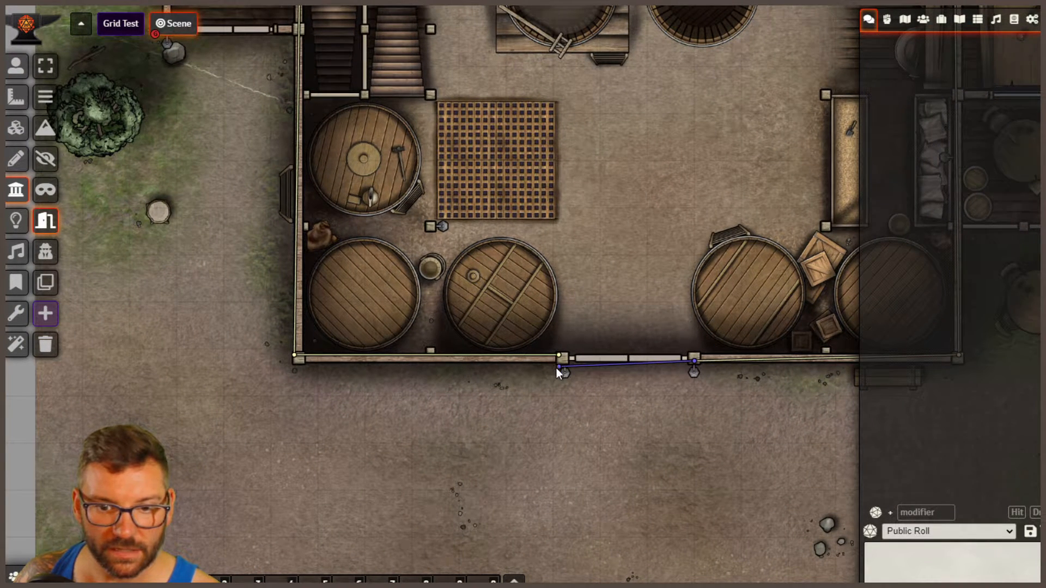
{"action": "left_click_drag", "start_coordinate": [557, 368], "coordinate": [559, 355]}
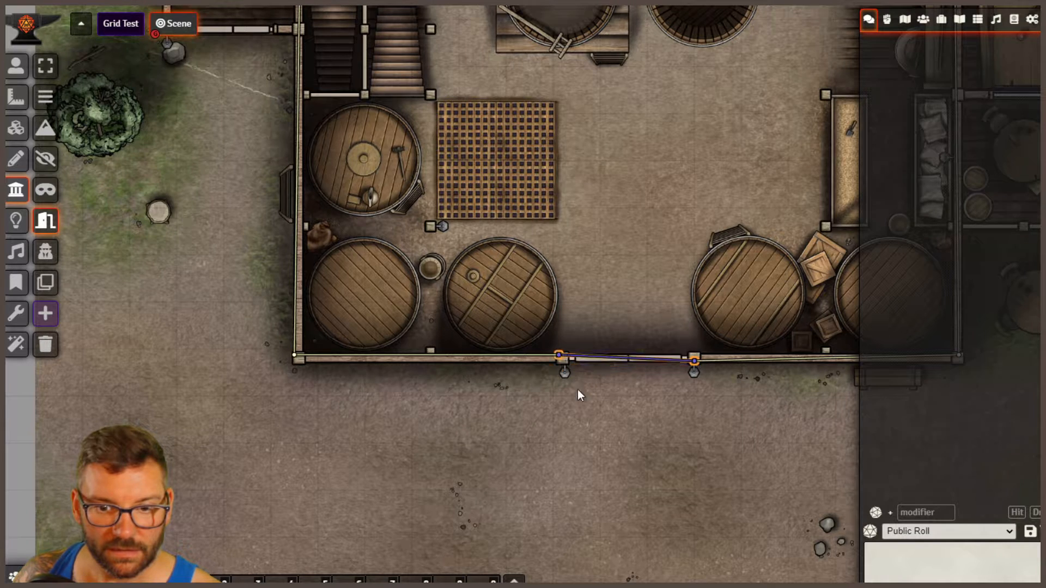
{"action": "left_click", "coordinate": [613, 422]}
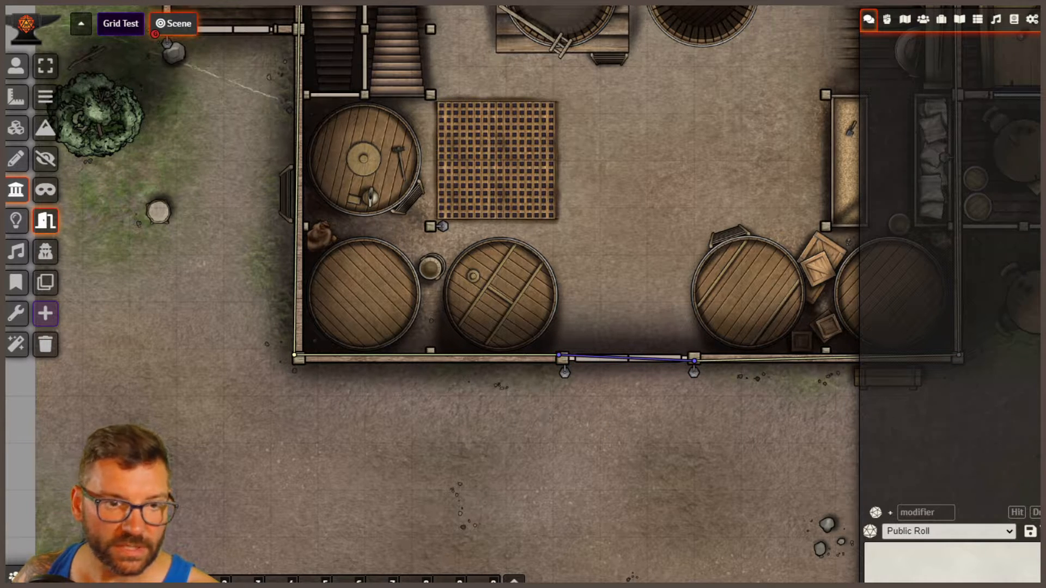
With the token controls active, lock and unlock the main hall's south door, and open it.
{"action": "left_click", "coordinate": [17, 66]}
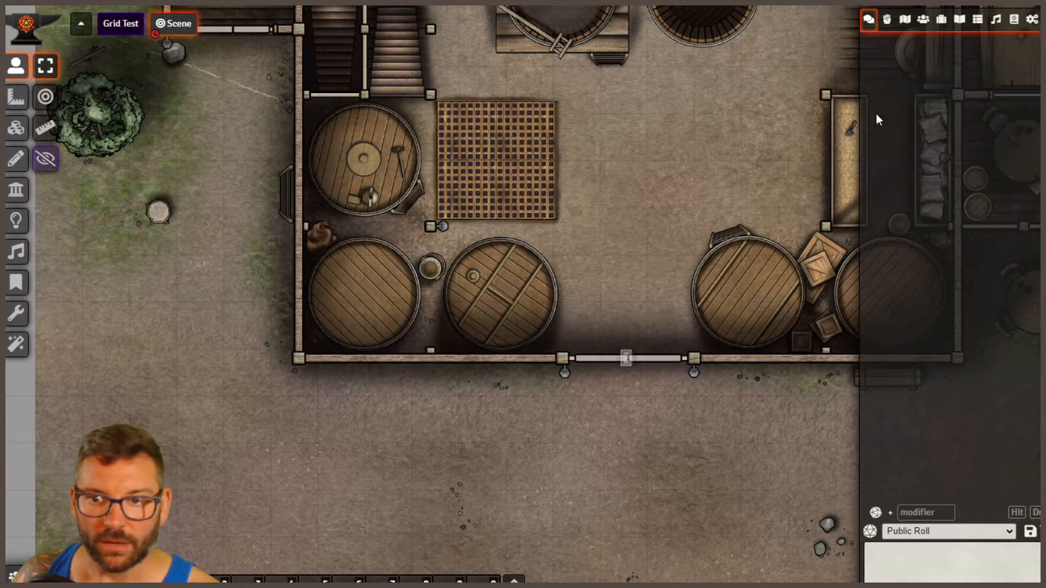
{"action": "left_click_drag", "start_coordinate": [656, 158], "coordinate": [396, 309]}
{"action": "scroll", "coordinate": [358, 516], "scroll_direction": "up", "scroll_amount": 6}
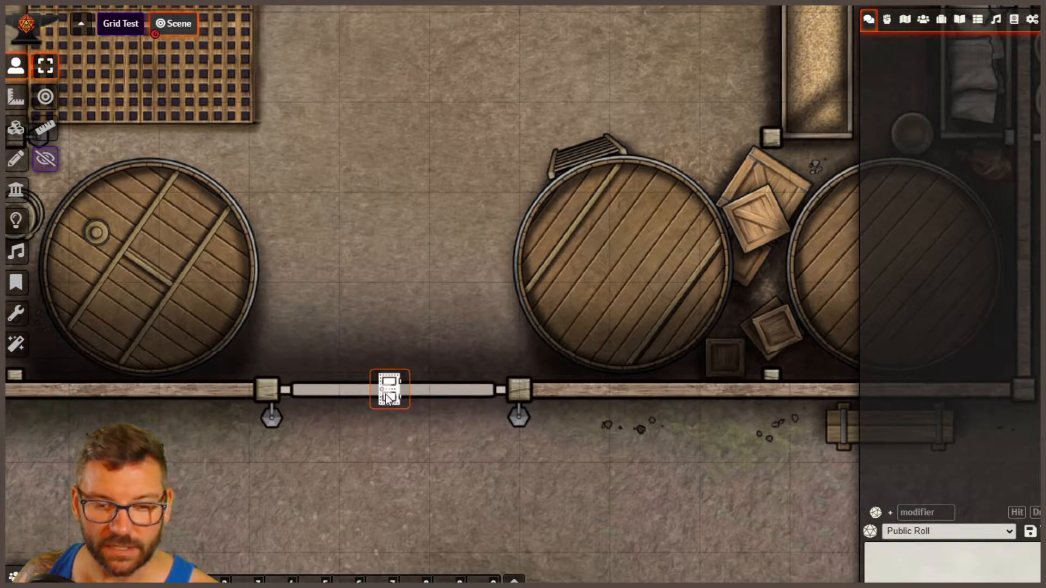
{"action": "right_click", "coordinate": [390, 389]}
{"action": "right_click", "coordinate": [391, 387]}
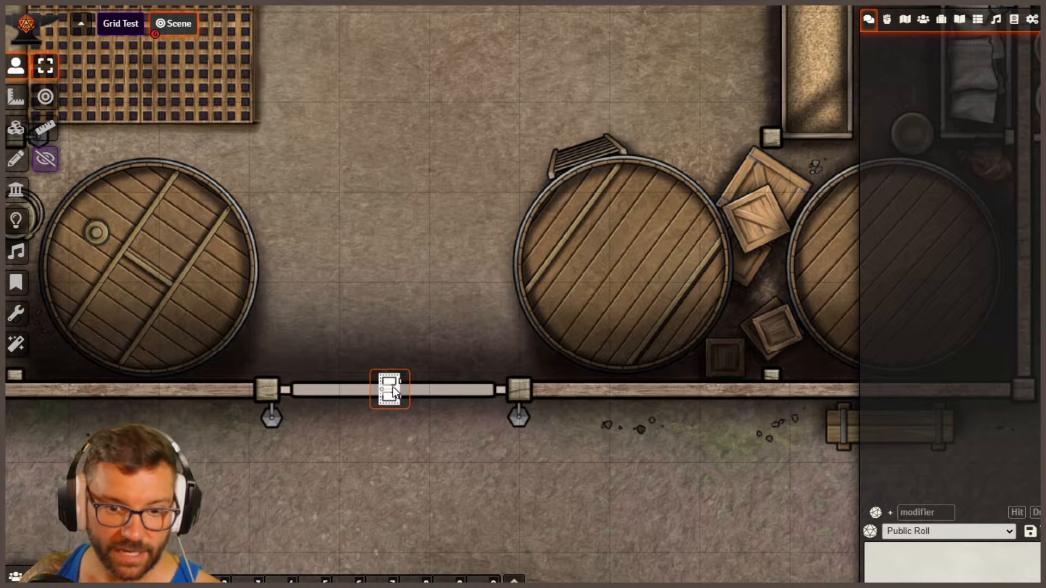
{"action": "left_click", "coordinate": [392, 391]}
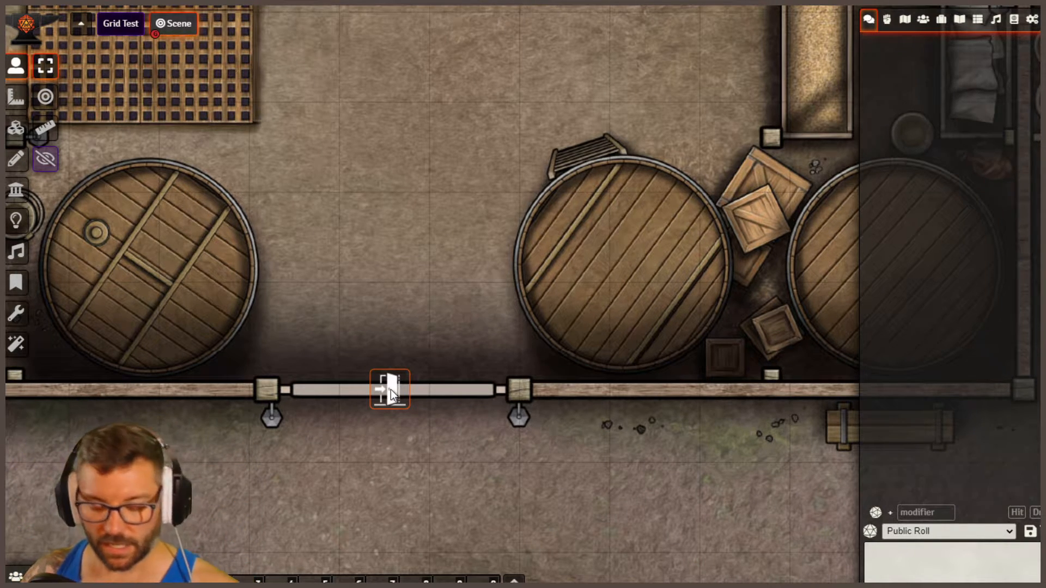
Raise the Ambient level in the global volume controls to near its maximum.
{"action": "left_click", "coordinate": [1027, 22]}
{"action": "left_click", "coordinate": [1014, 20]}
{"action": "left_click", "coordinate": [996, 19]}
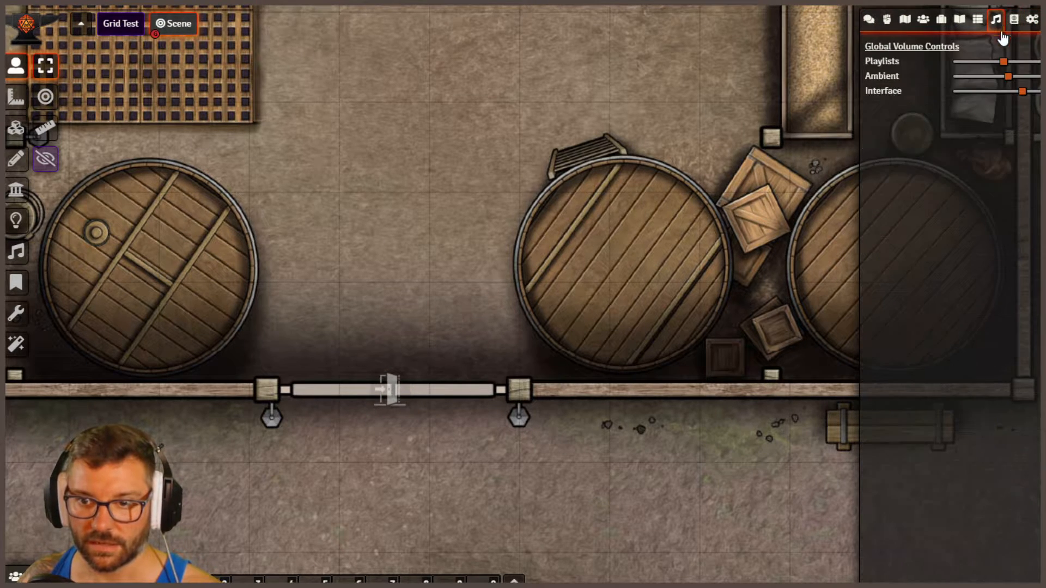
{"action": "left_click_drag", "start_coordinate": [1015, 77], "coordinate": [1032, 77]}
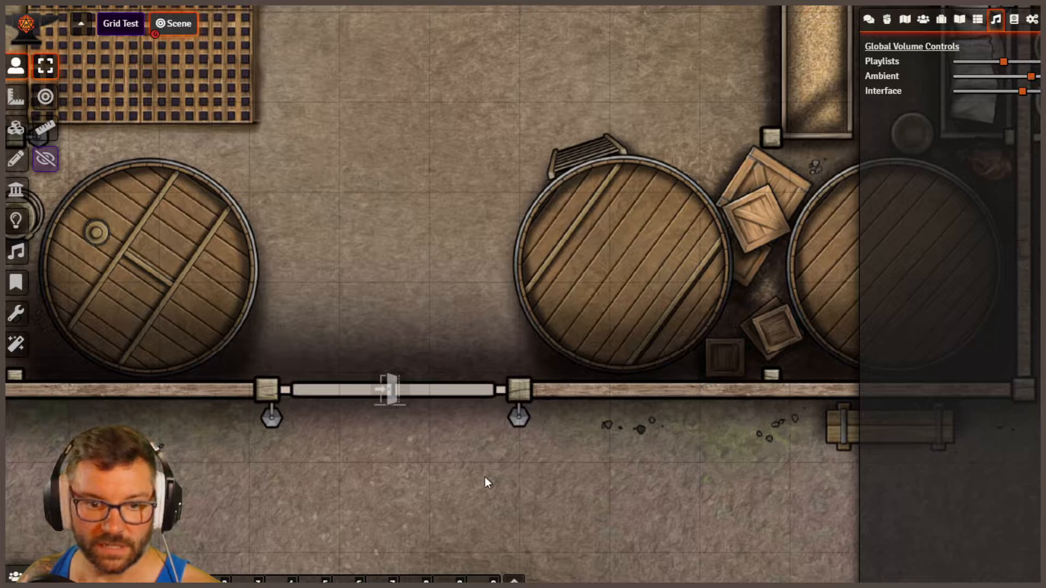
Close and reopen the main south door, and lock and unlock the door at the north end of the main hall's east wall.
{"action": "left_click", "coordinate": [398, 387]}
{"action": "left_click", "coordinate": [381, 397]}
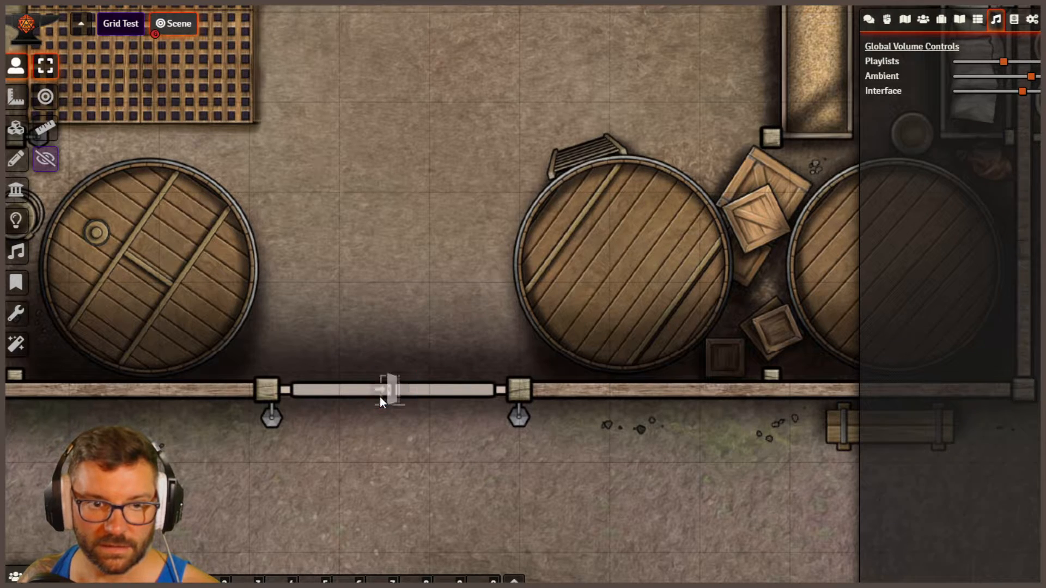
{"action": "left_click_drag", "start_coordinate": [553, 191], "coordinate": [276, 502]}
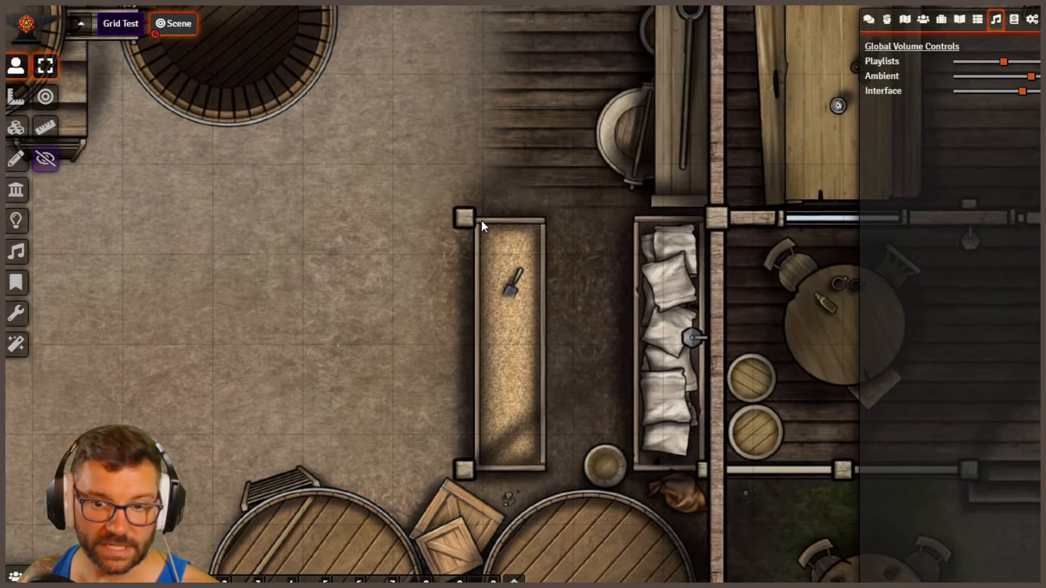
{"action": "left_click_drag", "start_coordinate": [481, 227], "coordinate": [294, 420]}
{"action": "left_click_drag", "start_coordinate": [497, 38], "coordinate": [493, 298]}
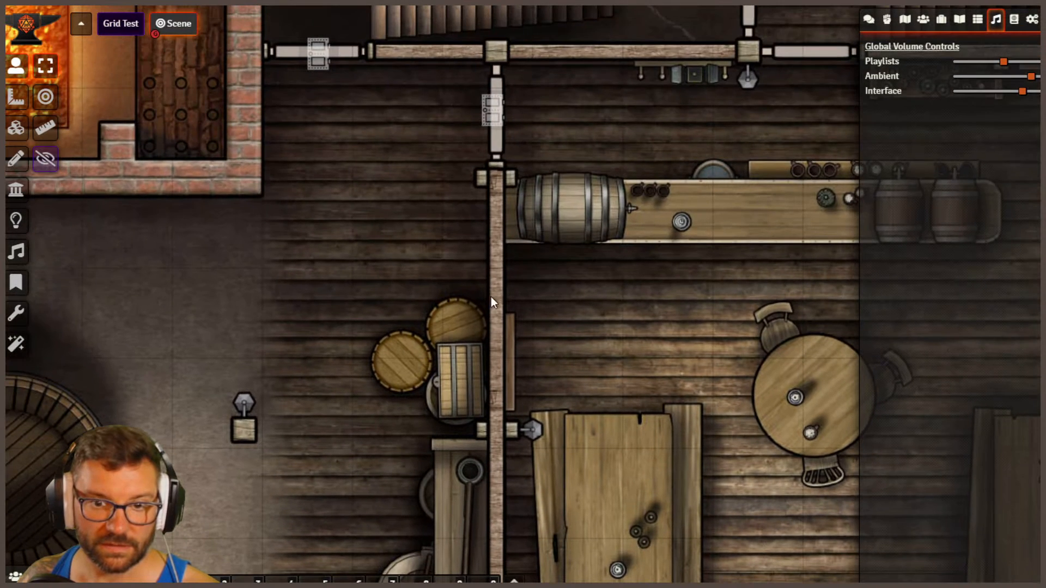
{"action": "right_click", "coordinate": [499, 118]}
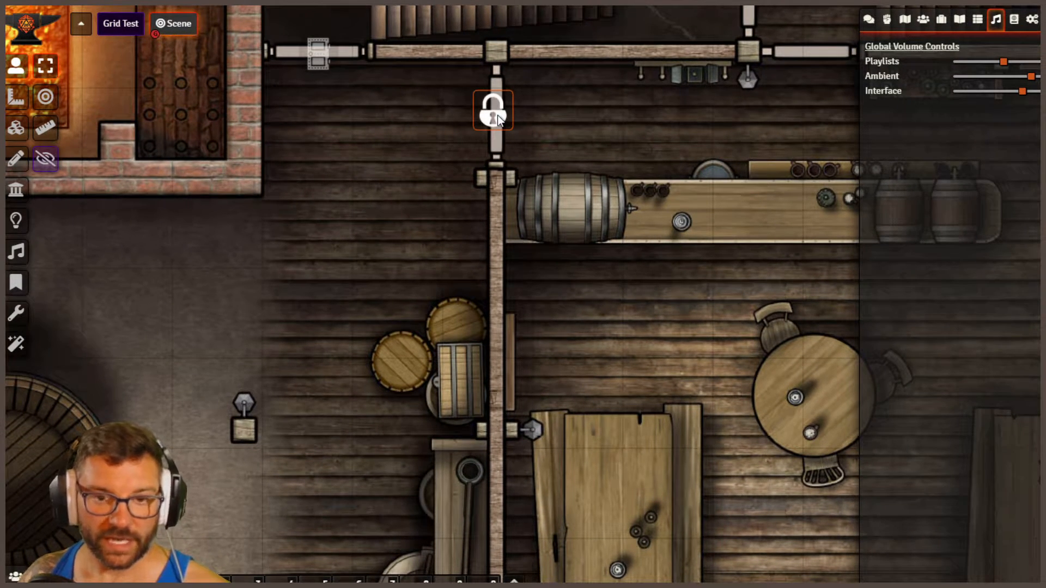
{"action": "right_click", "coordinate": [498, 118]}
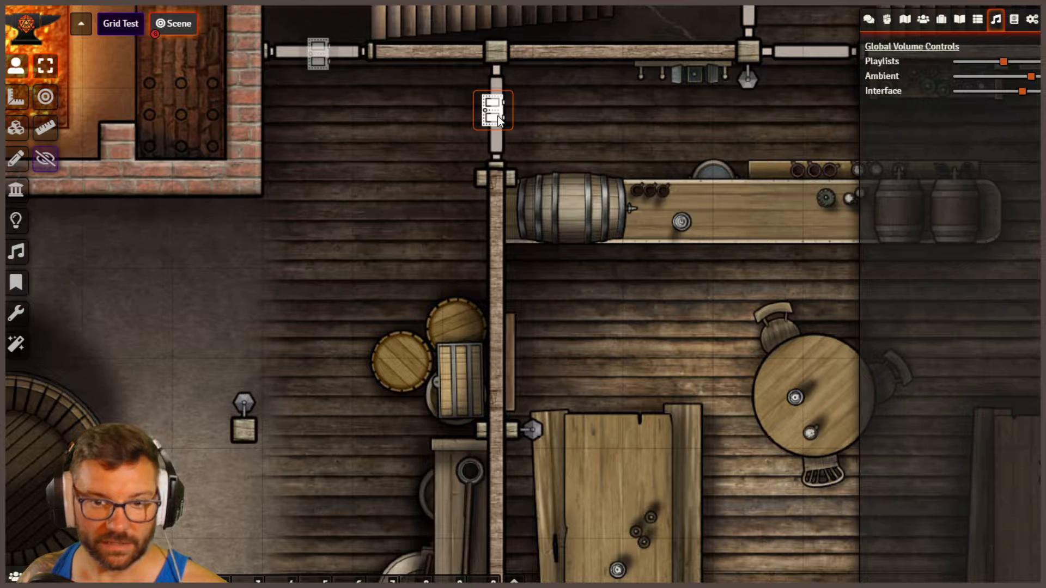
Open and close the door beside the furnace, and lock and unlock the neighbouring east-wall door once more.
{"action": "left_click", "coordinate": [318, 53]}
{"action": "left_click", "coordinate": [318, 53]}
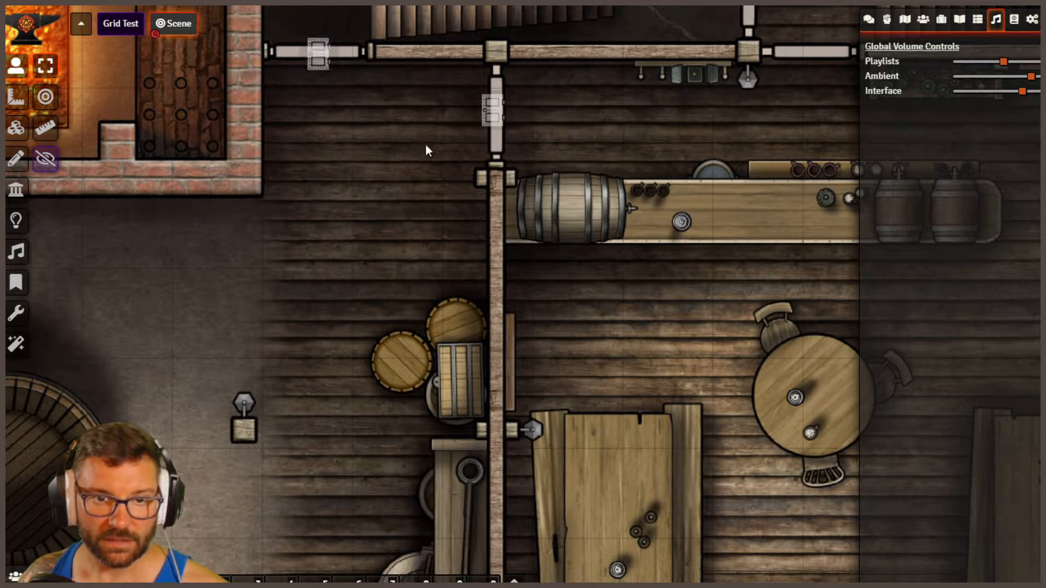
{"action": "right_click", "coordinate": [493, 109]}
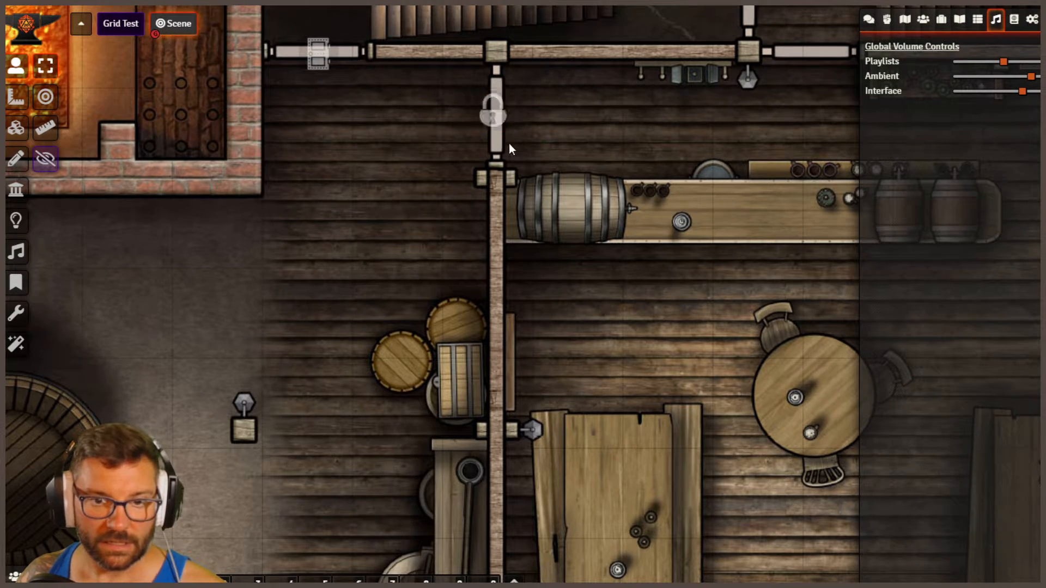
{"action": "right_click", "coordinate": [498, 114]}
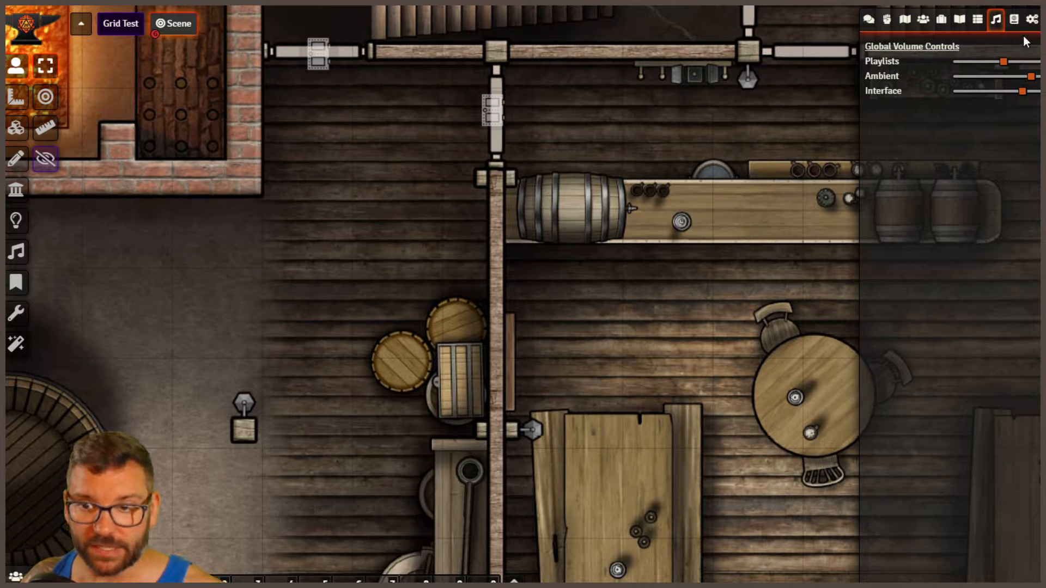
Open the game's module settings and examine the default door sound options of the Ambient Doors module.
{"action": "left_click", "coordinate": [1032, 24]}
{"action": "left_click", "coordinate": [998, 138]}
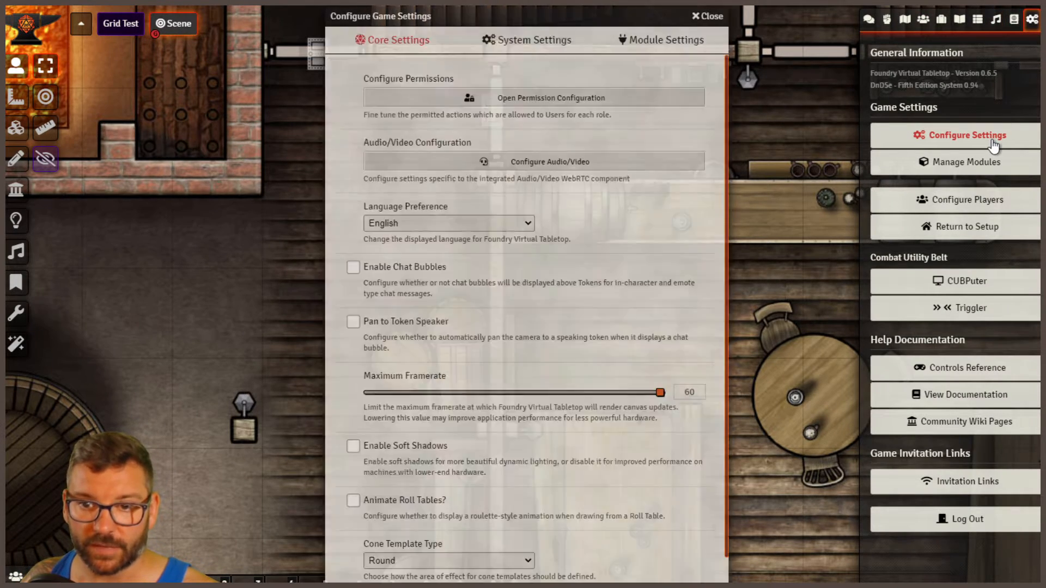
{"action": "left_click", "coordinate": [632, 44]}
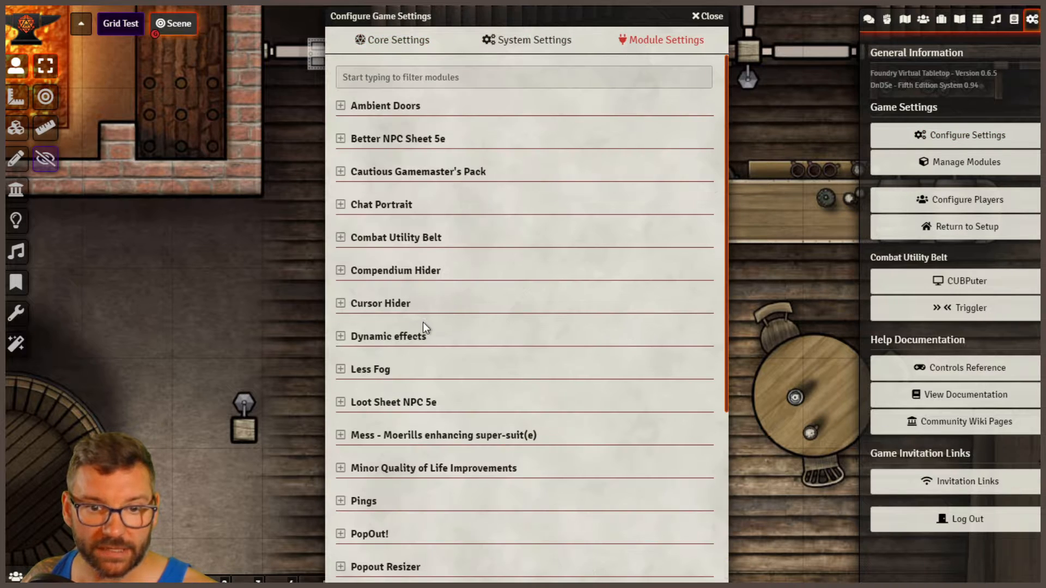
{"action": "left_click", "coordinate": [341, 105]}
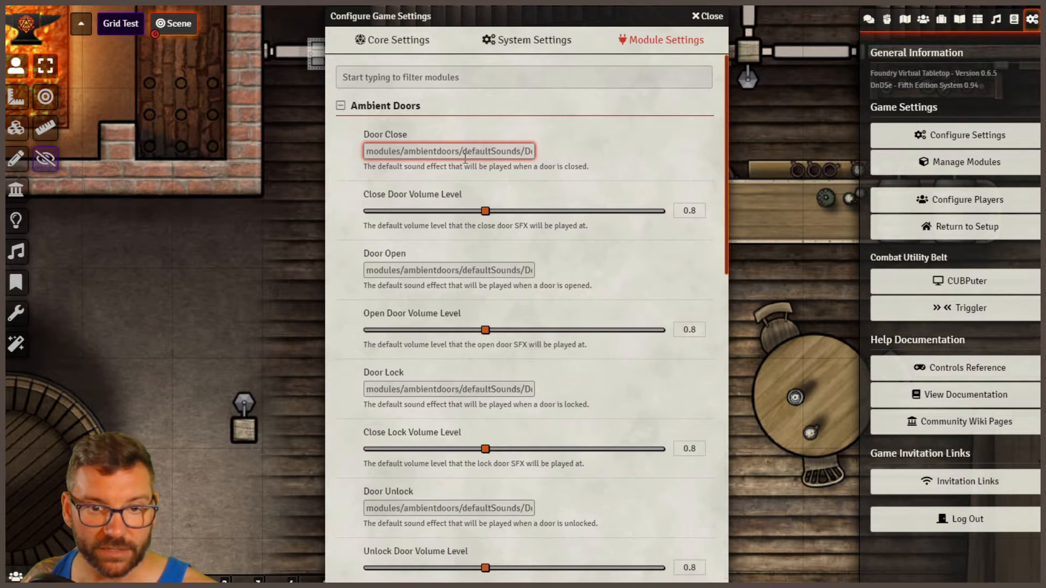
{"action": "left_click", "coordinate": [445, 145]}
{"action": "left_click", "coordinate": [422, 153]}
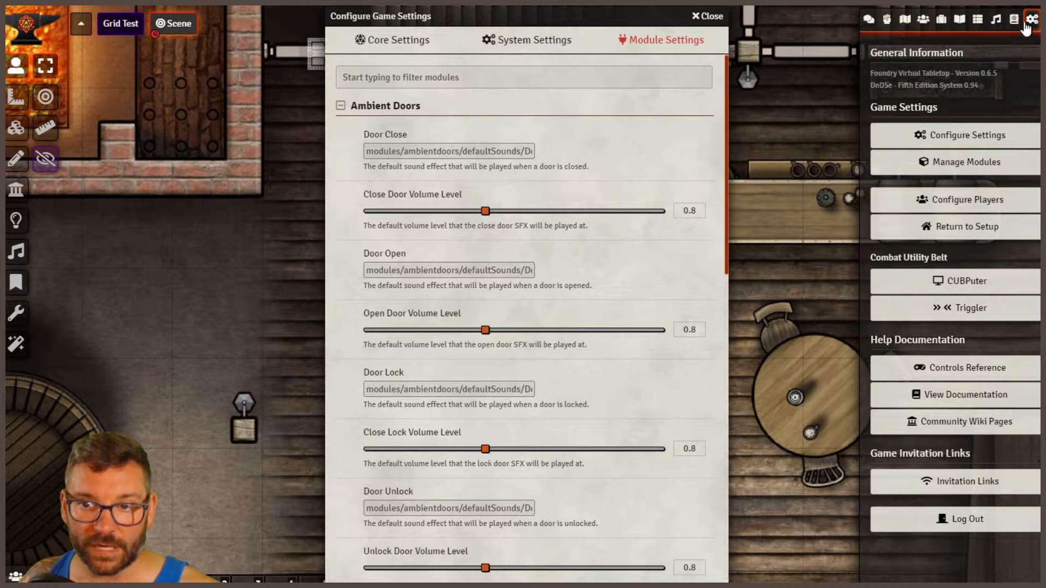
Set the Ambient Doors Open Door Volume Level to 0.7, and close the game settings without saving.
{"action": "scroll", "coordinate": [457, 327], "scroll_direction": "down", "scroll_amount": 4}
{"action": "scroll", "coordinate": [457, 325], "scroll_direction": "down", "scroll_amount": 3}
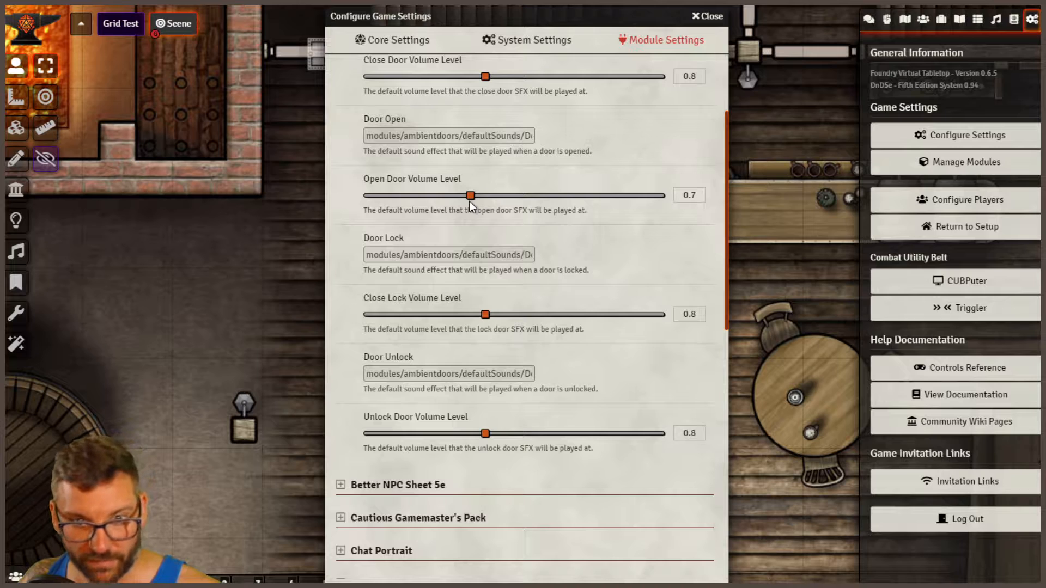
{"action": "scroll", "coordinate": [522, 327], "scroll_direction": "down", "scroll_amount": 10}
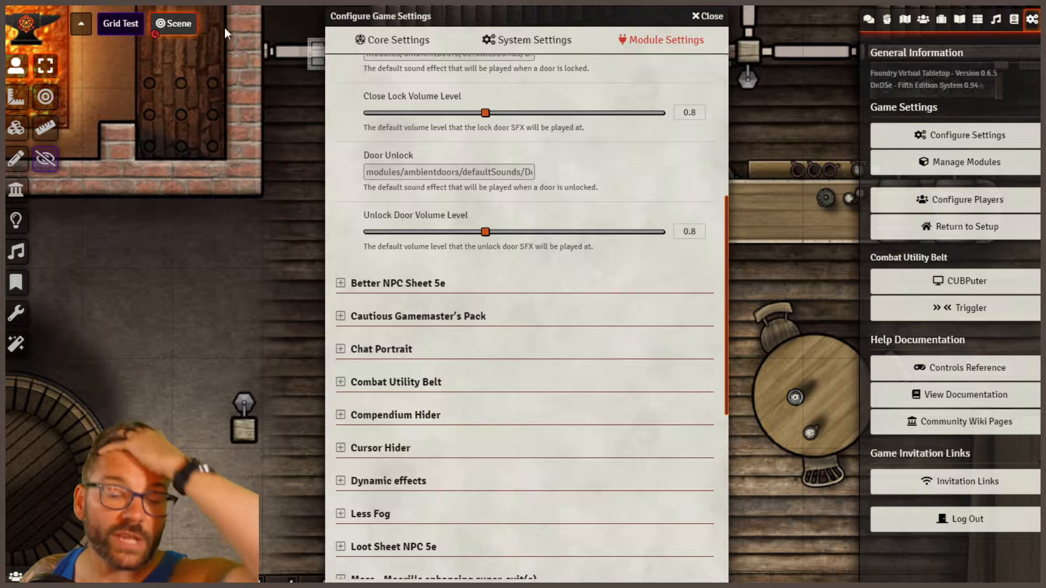
{"action": "scroll", "coordinate": [562, 261], "scroll_direction": "up", "scroll_amount": 10}
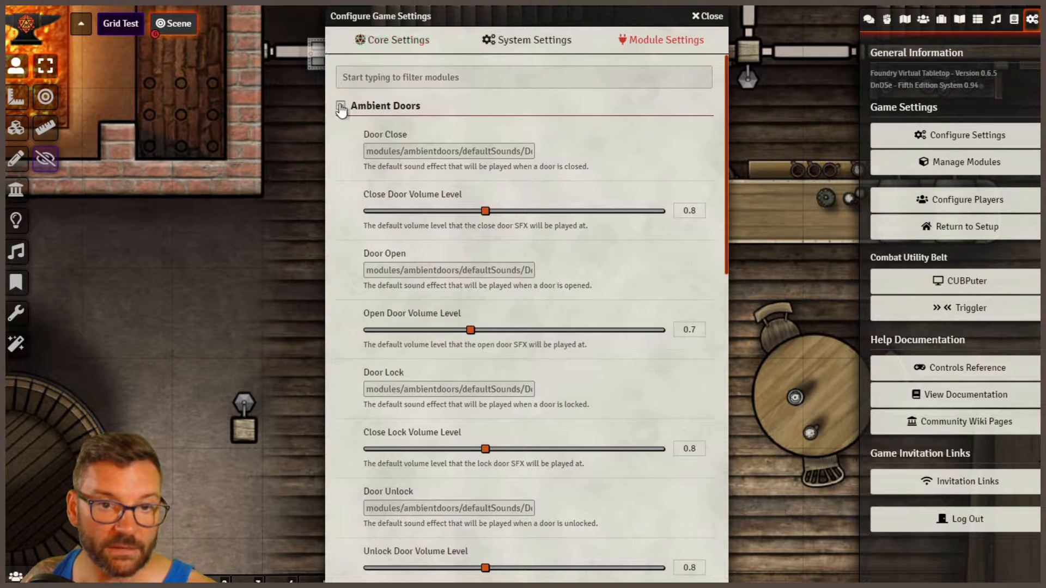
{"action": "left_click", "coordinate": [341, 105]}
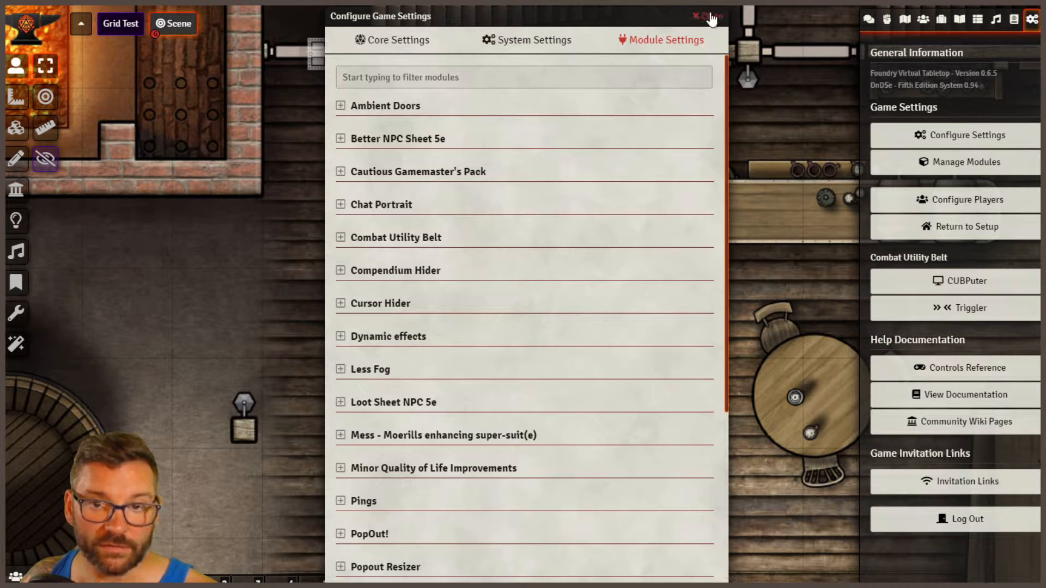
{"action": "left_click", "coordinate": [711, 19]}
{"action": "scroll", "coordinate": [450, 272], "scroll_direction": "down", "scroll_amount": 4}
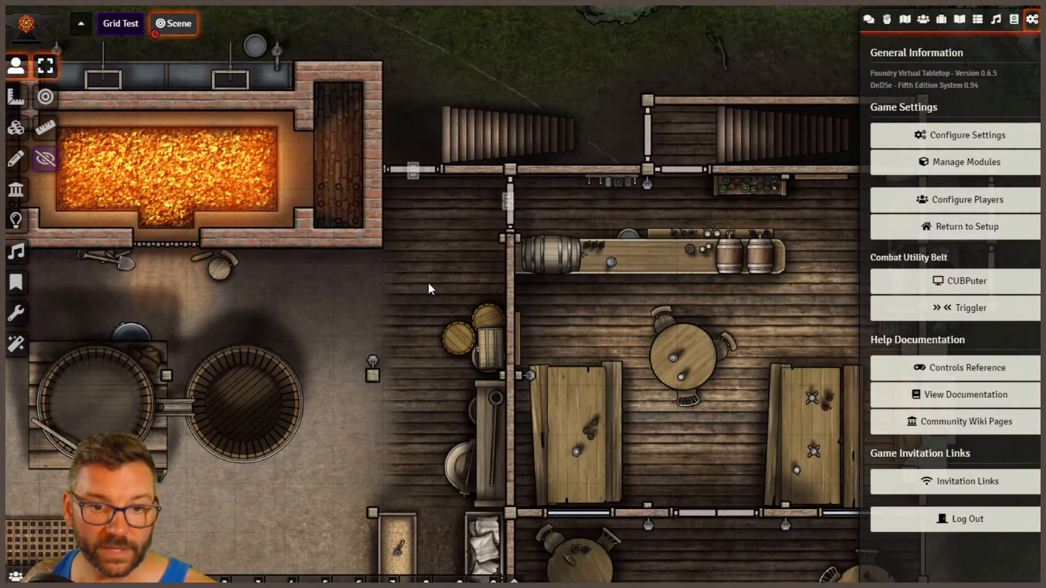
{"action": "scroll", "coordinate": [571, 169], "scroll_direction": "up", "scroll_amount": 4}
{"action": "scroll", "coordinate": [398, 349], "scroll_direction": "down", "scroll_amount": 5}
{"action": "left_click_drag", "start_coordinate": [398, 348], "coordinate": [469, 253]}
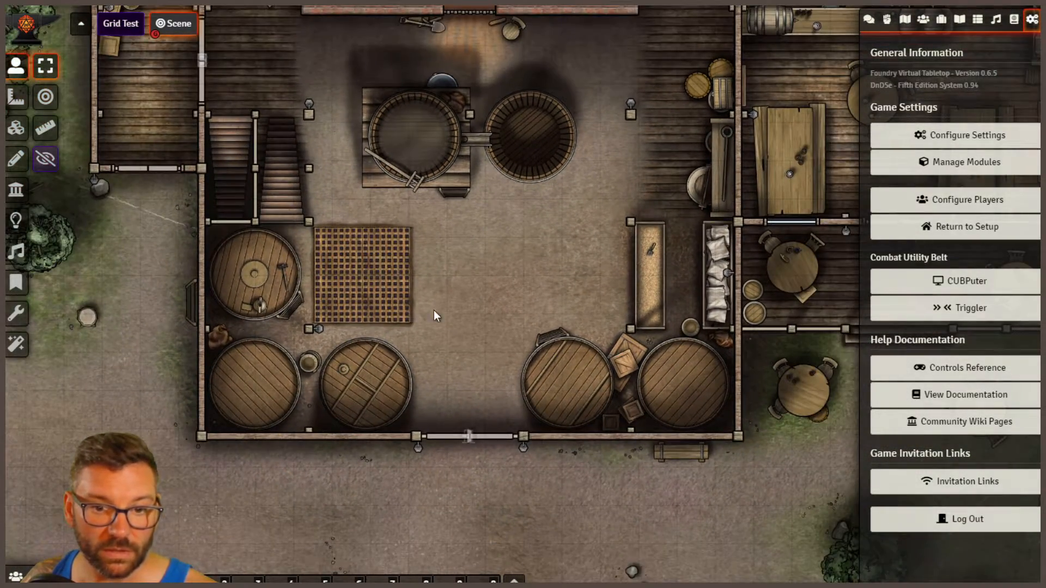
{"action": "left_click_drag", "start_coordinate": [434, 309], "coordinate": [460, 279]}
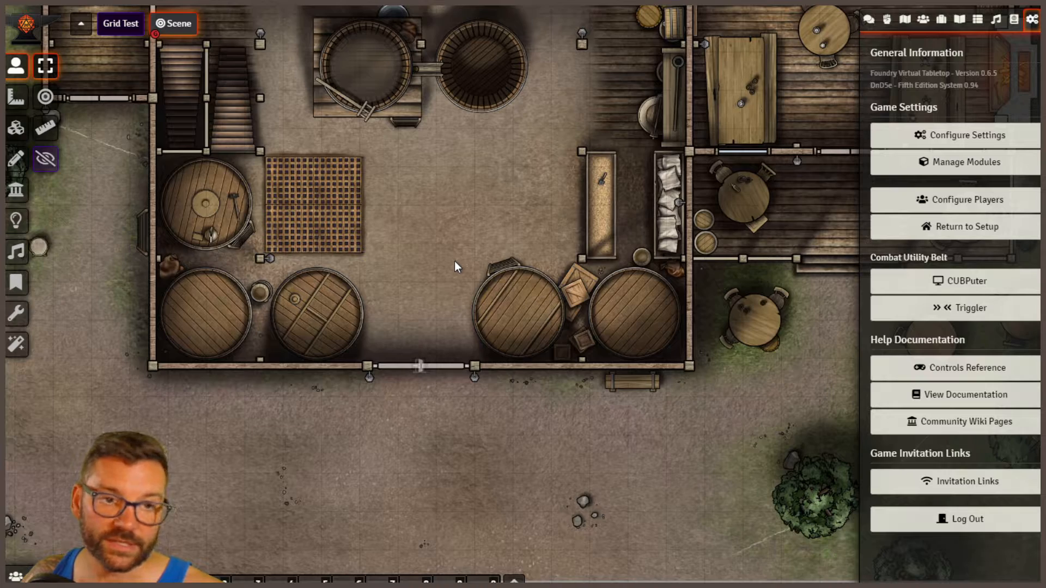
{"action": "left_click_drag", "start_coordinate": [444, 263], "coordinate": [450, 397]}
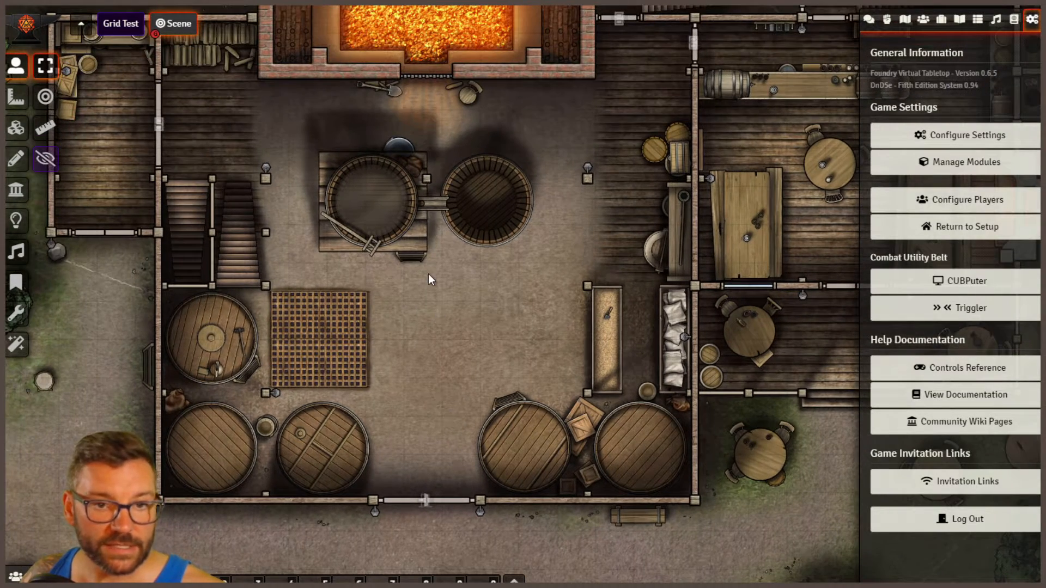
{"action": "left_click_drag", "start_coordinate": [428, 274], "coordinate": [491, 318]}
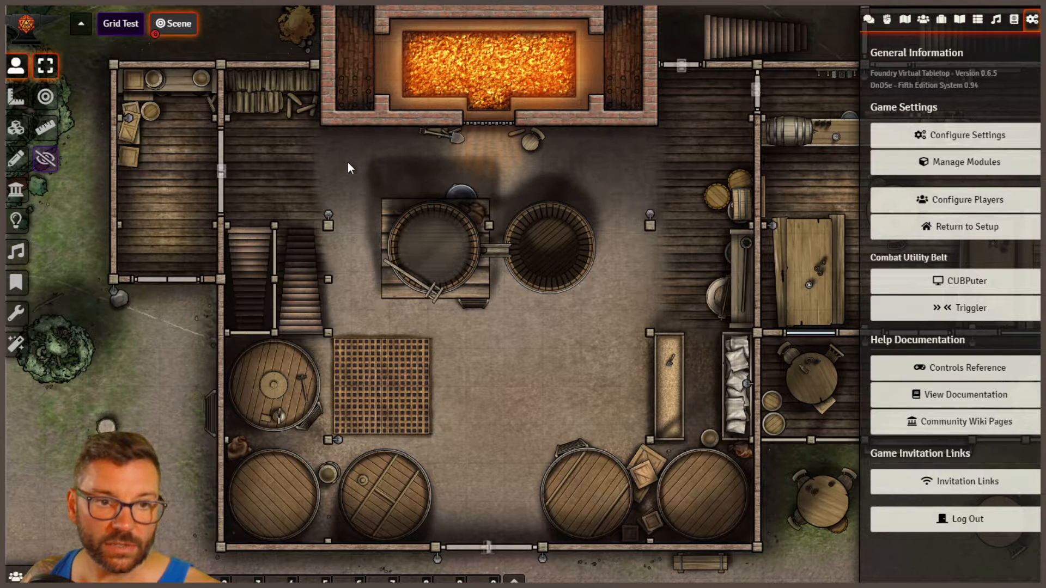
Switch to the Grid Test scene and reset its fog of war exploration for all players.
{"action": "right_click", "coordinate": [117, 34]}
{"action": "left_click", "coordinate": [119, 46]}
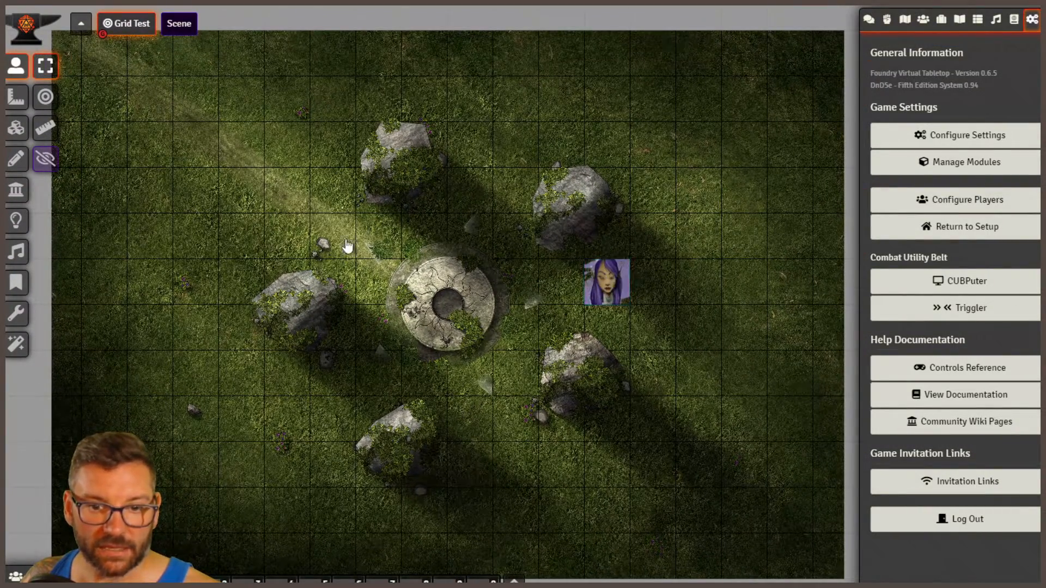
{"action": "left_click", "coordinate": [15, 221]}
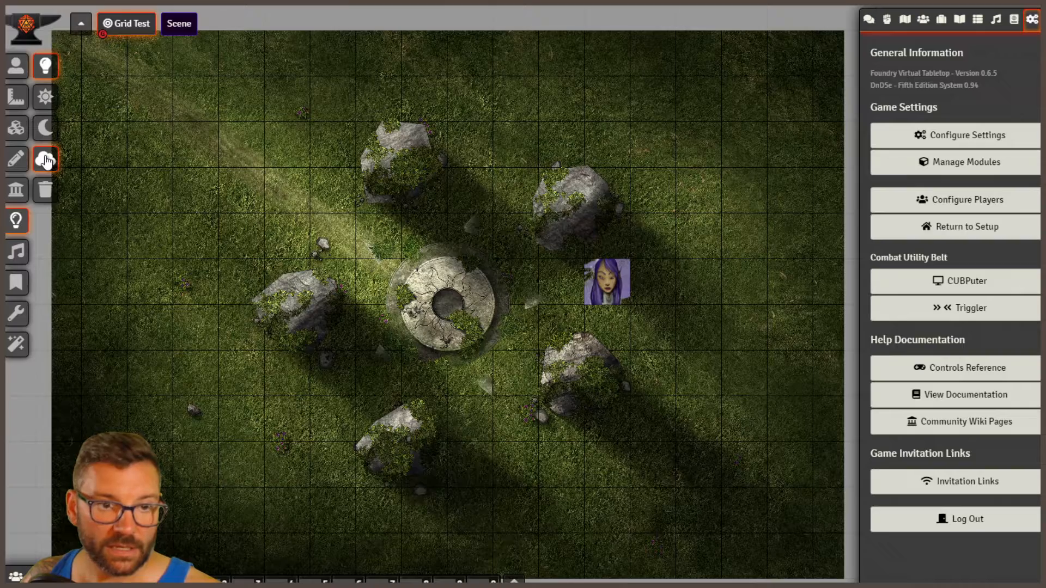
{"action": "left_click", "coordinate": [45, 160]}
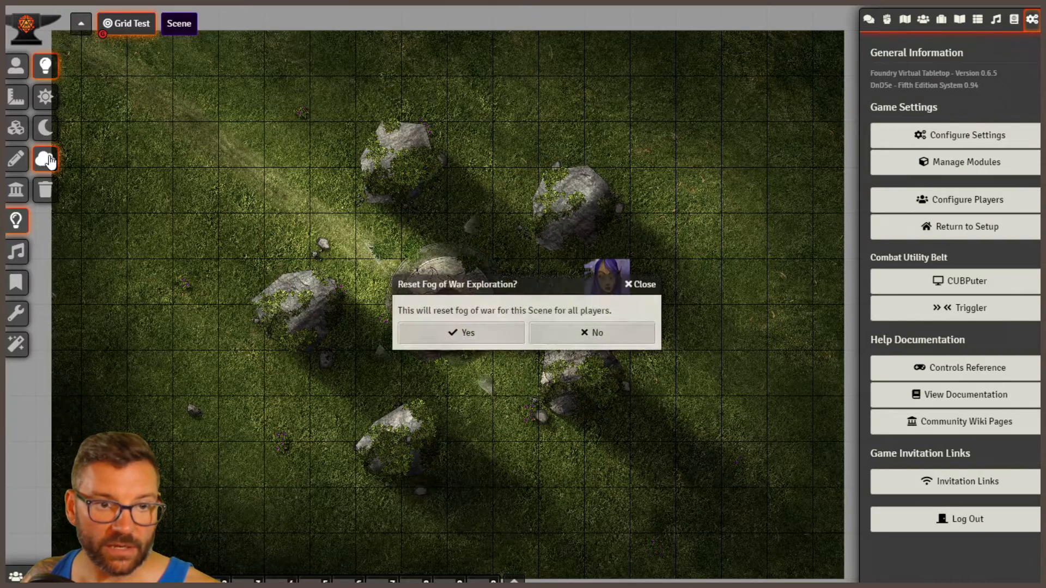
{"action": "left_click", "coordinate": [466, 331]}
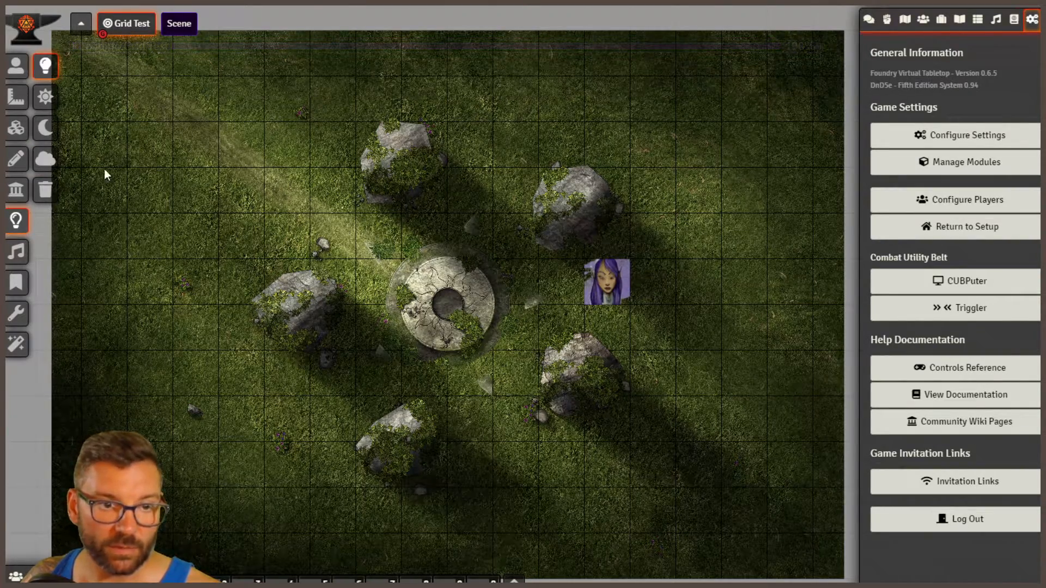
With the token controls active, select the purple-haired character's token and examine how far its vision reaches around the map.
{"action": "left_click", "coordinate": [16, 66]}
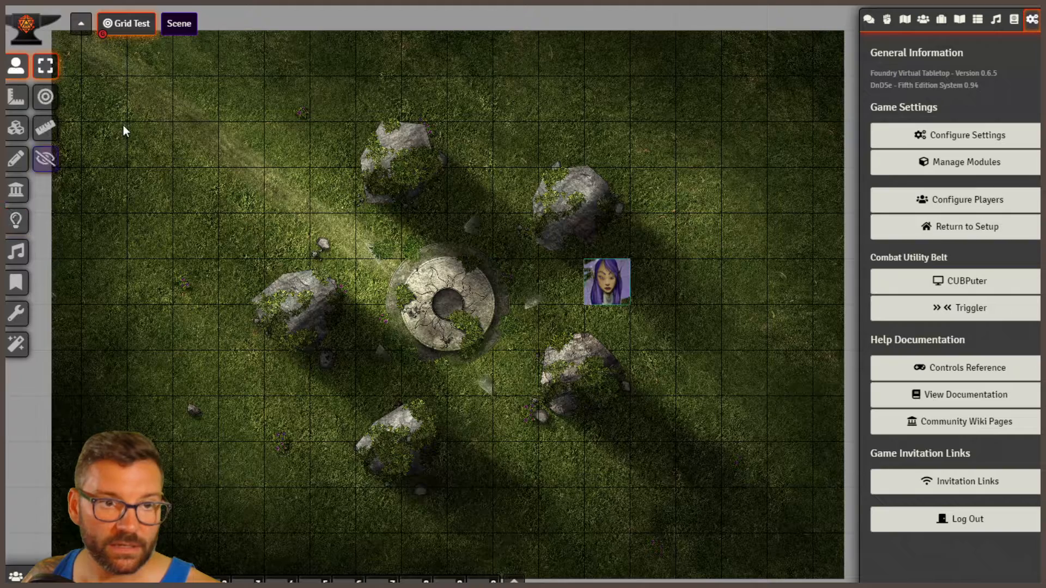
{"action": "left_click", "coordinate": [609, 284]}
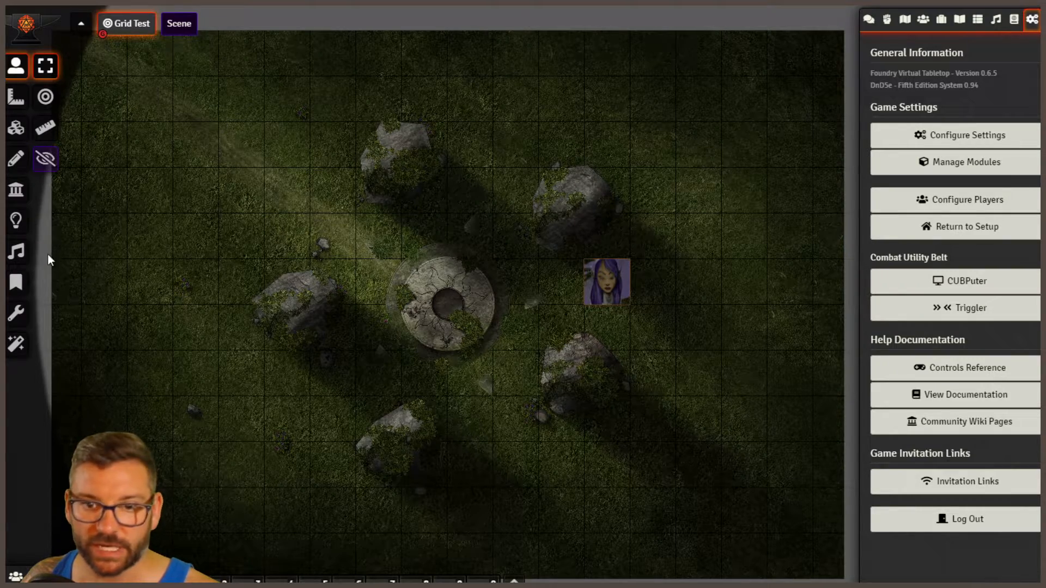
{"action": "left_click_drag", "start_coordinate": [116, 243], "coordinate": [207, 237]}
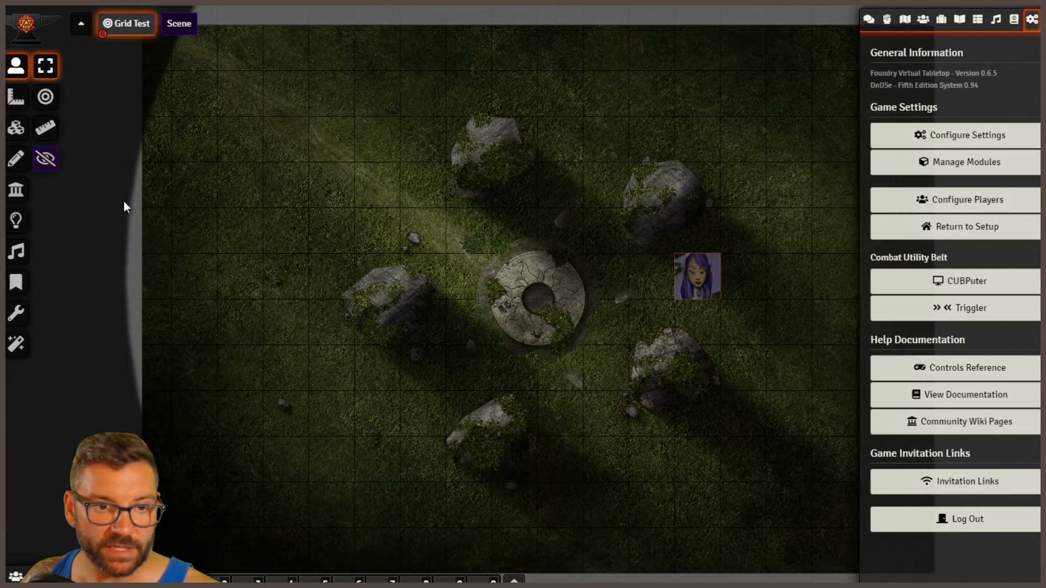
{"action": "left_click_drag", "start_coordinate": [437, 131], "coordinate": [245, 394]}
{"action": "left_click_drag", "start_coordinate": [169, 376], "coordinate": [389, 337]}
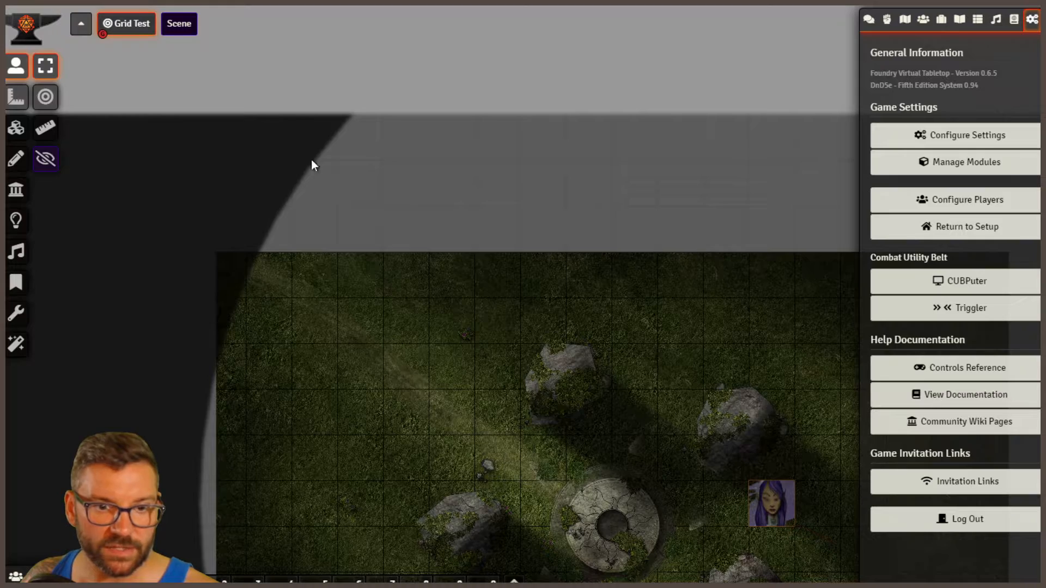
{"action": "left_click_drag", "start_coordinate": [491, 268], "coordinate": [428, 263]}
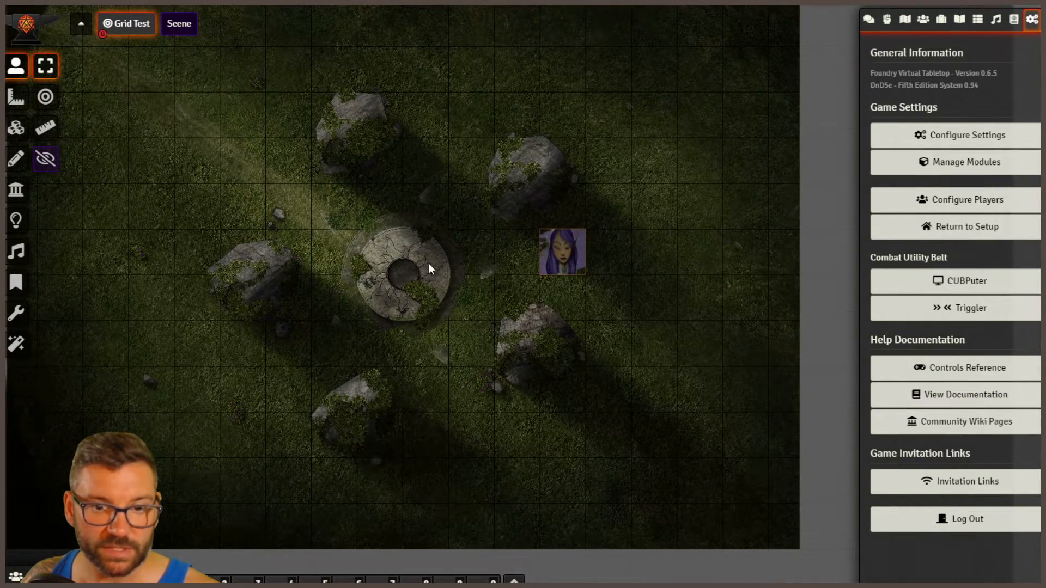
Set the purple-haired character token's Dim Vision distance to 30, update the token, and check its vision radius.
{"action": "double_click", "coordinate": [567, 259]}
{"action": "left_click", "coordinate": [590, 250]}
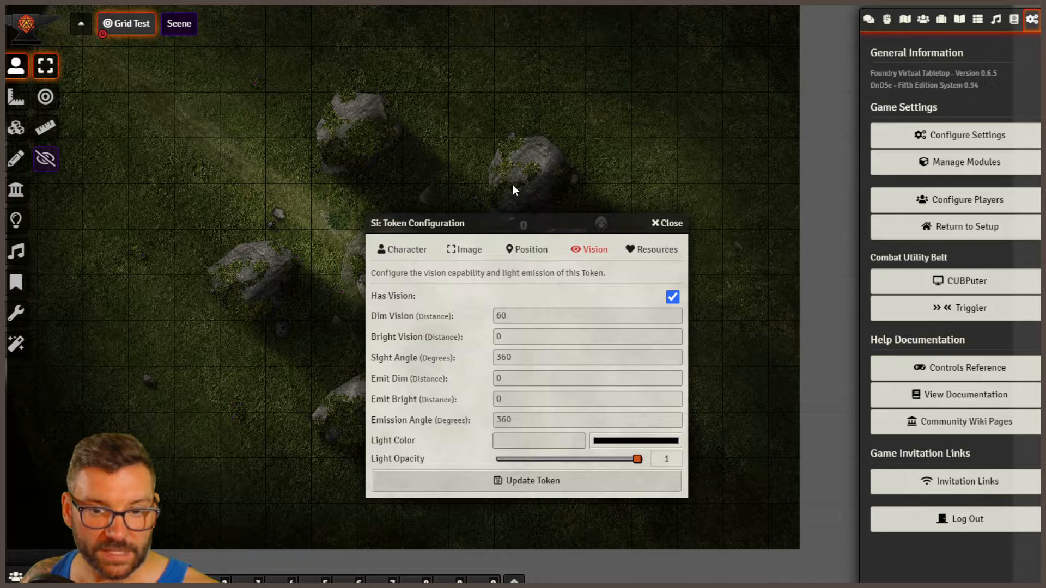
{"action": "double_click", "coordinate": [516, 316]}
{"action": "type", "text": "3"}
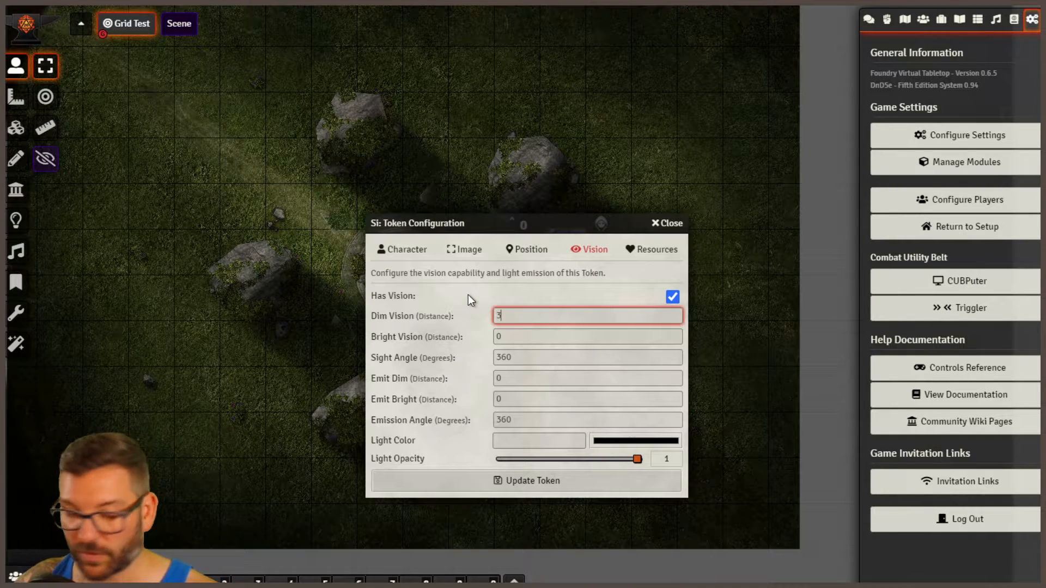
{"action": "type", "text": "0"}
{"action": "left_click", "coordinate": [462, 485]}
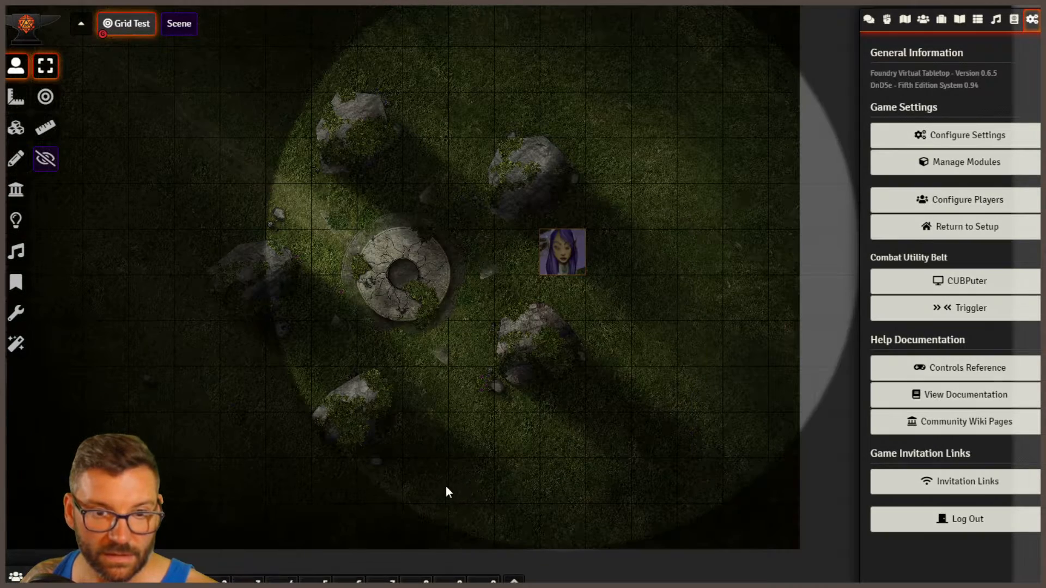
{"action": "scroll", "coordinate": [455, 273], "scroll_direction": "down", "scroll_amount": 3}
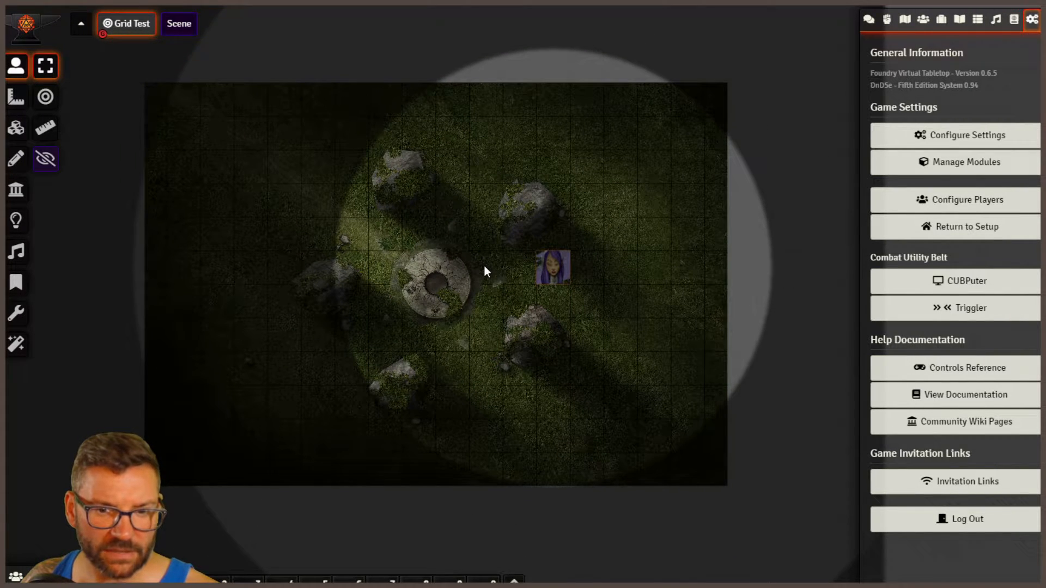
{"action": "scroll", "coordinate": [485, 266], "scroll_direction": "up", "scroll_amount": 2}
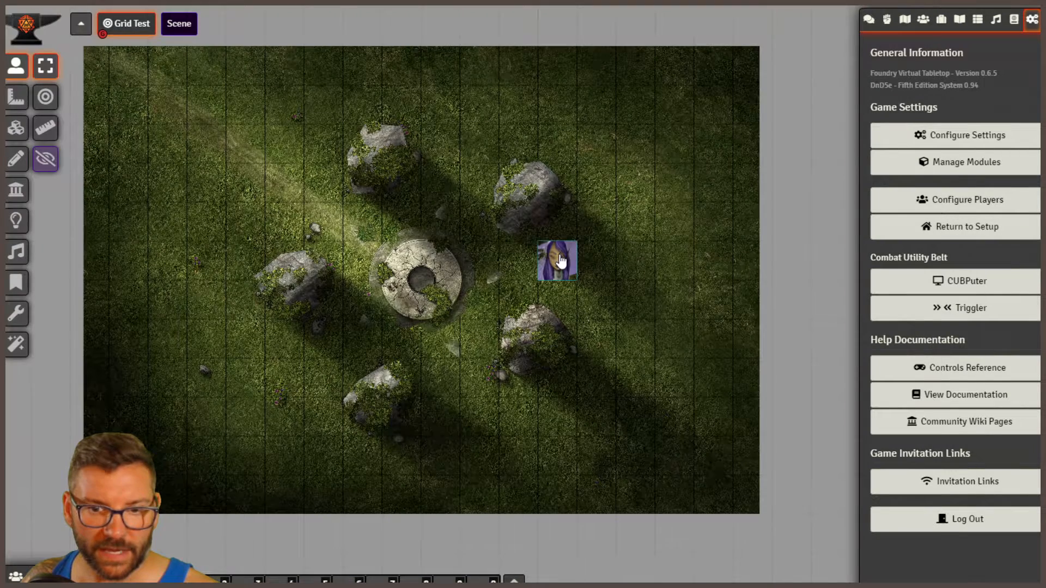
Move the purple-haired character's token two squares right and one square up on the map, and deselect it.
{"action": "left_click_drag", "start_coordinate": [557, 260], "coordinate": [636, 229]}
{"action": "left_click", "coordinate": [584, 298]}
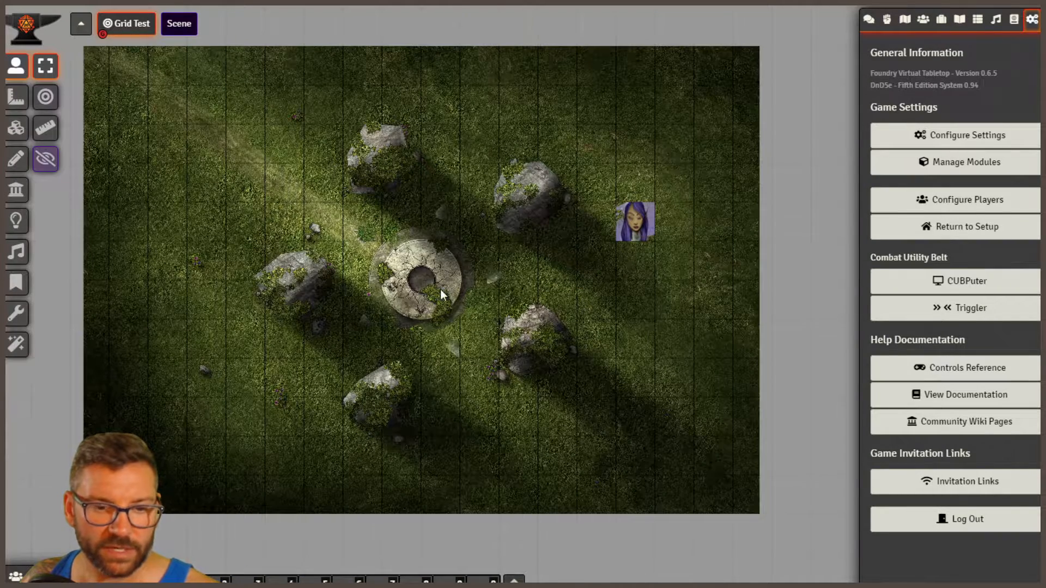
Enclose the upper-left rock on the Grid Test map with a closed outline of terrain walls.
{"action": "left_click", "coordinate": [16, 189]}
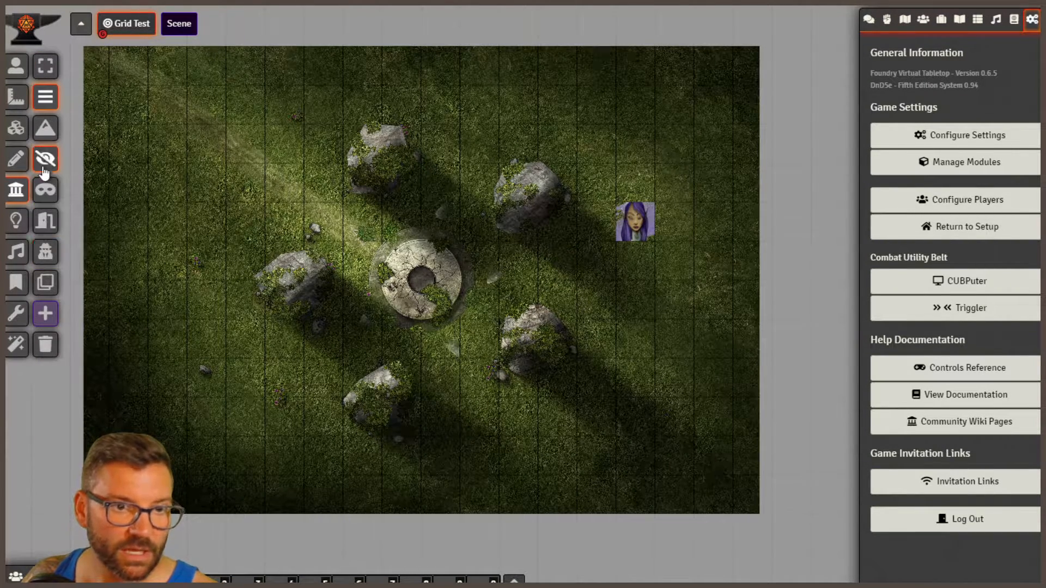
{"action": "left_click", "coordinate": [46, 129]}
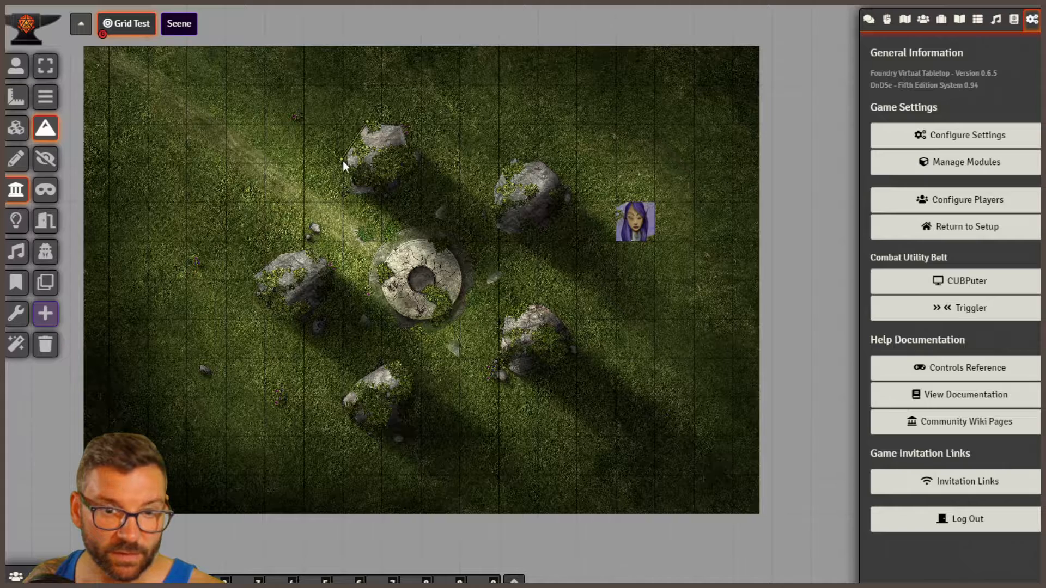
{"action": "left_click", "coordinate": [355, 176]}
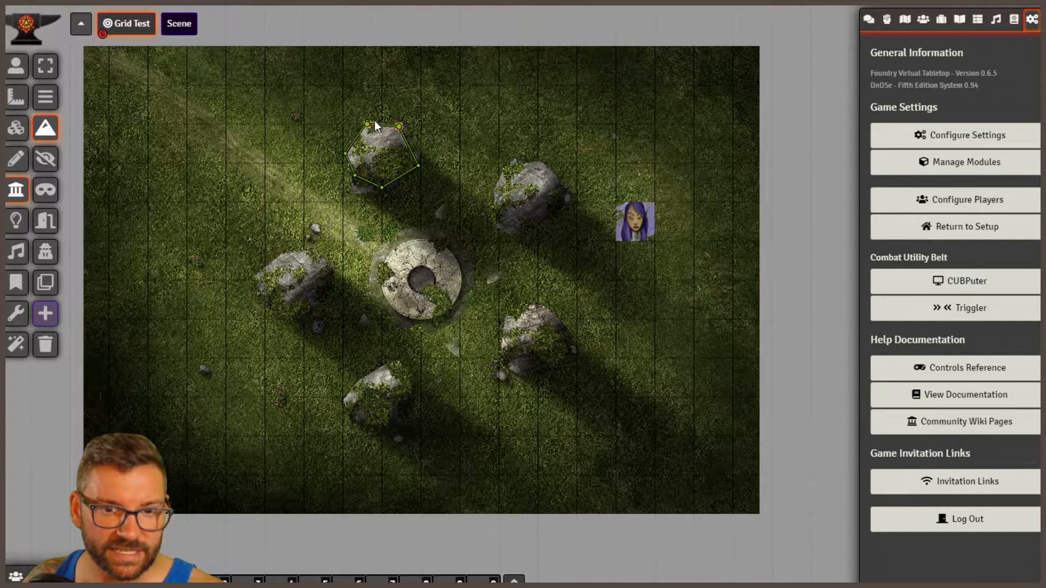
{"action": "left_click", "coordinate": [397, 103]}
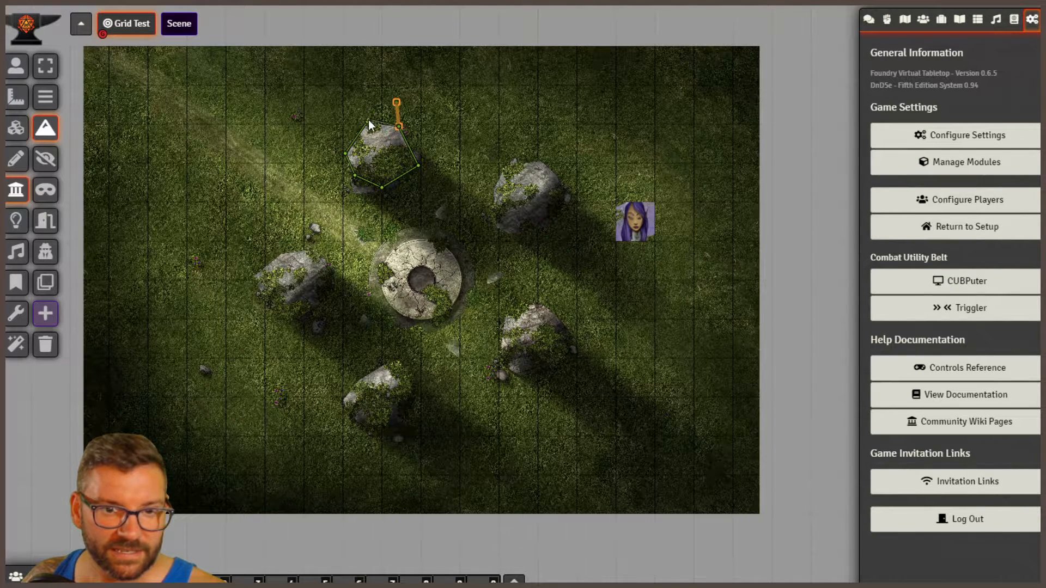
{"action": "scroll", "coordinate": [512, 189], "scroll_direction": "up", "scroll_amount": 4}
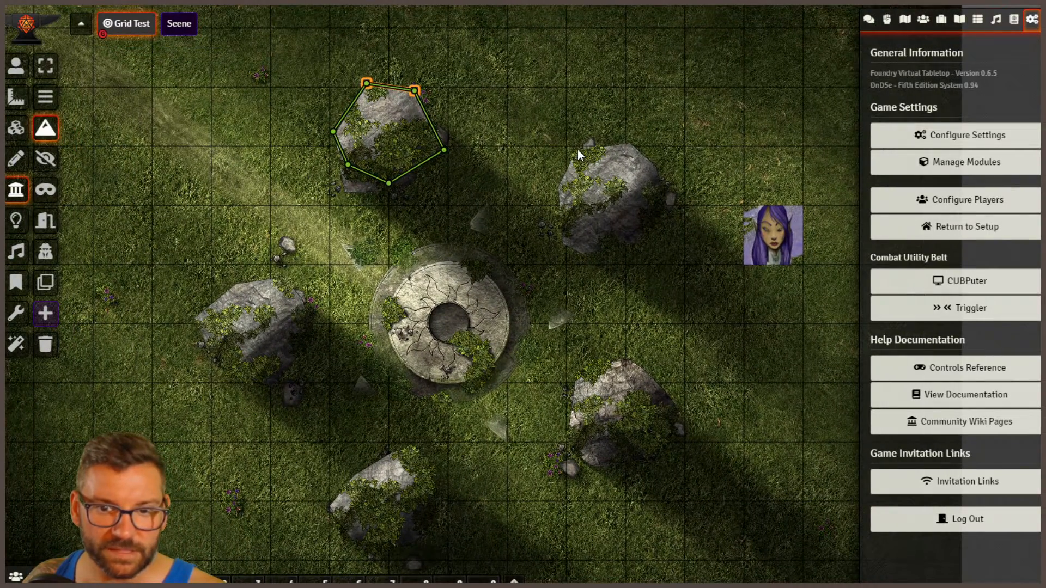
Enclose the upper-right rock with terrain walls, reconnecting the misplaced wall endpoint to close the outline.
{"action": "mouse_move", "coordinate": [577, 149]}
{"action": "left_mouse_down"}
{"action": "mouse_move", "coordinate": [559, 224]}
{"action": "mouse_move", "coordinate": [562, 238]}
{"action": "mouse_move", "coordinate": [595, 255]}
{"action": "mouse_move", "coordinate": [588, 259]}
{"action": "left_mouse_up"}
{"action": "left_click_drag", "start_coordinate": [646, 223], "coordinate": [588, 121]}
{"action": "left_click", "coordinate": [634, 143]}
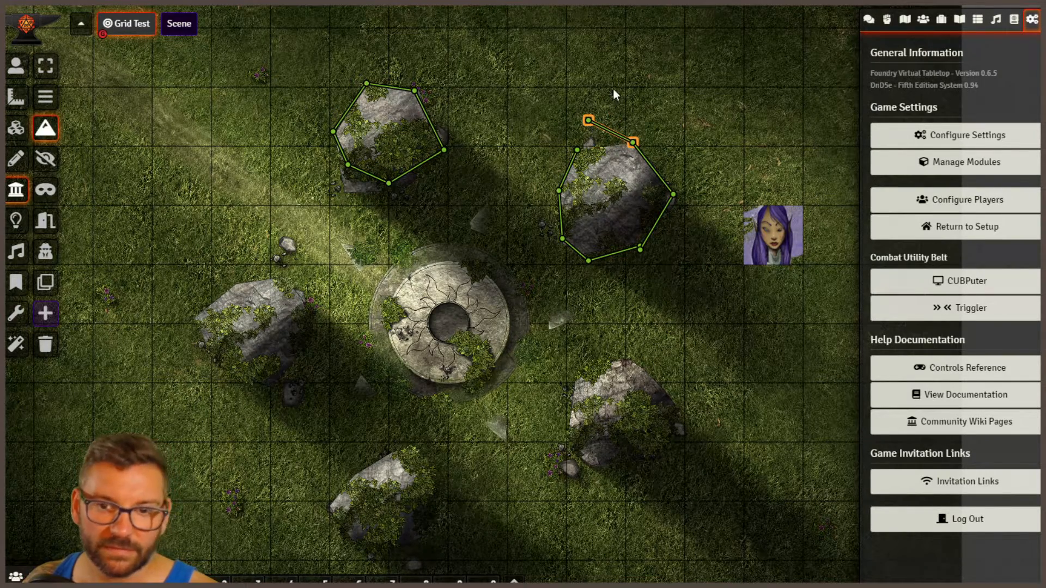
{"action": "left_click_drag", "start_coordinate": [590, 121], "coordinate": [579, 153]}
{"action": "left_click", "coordinate": [506, 193]}
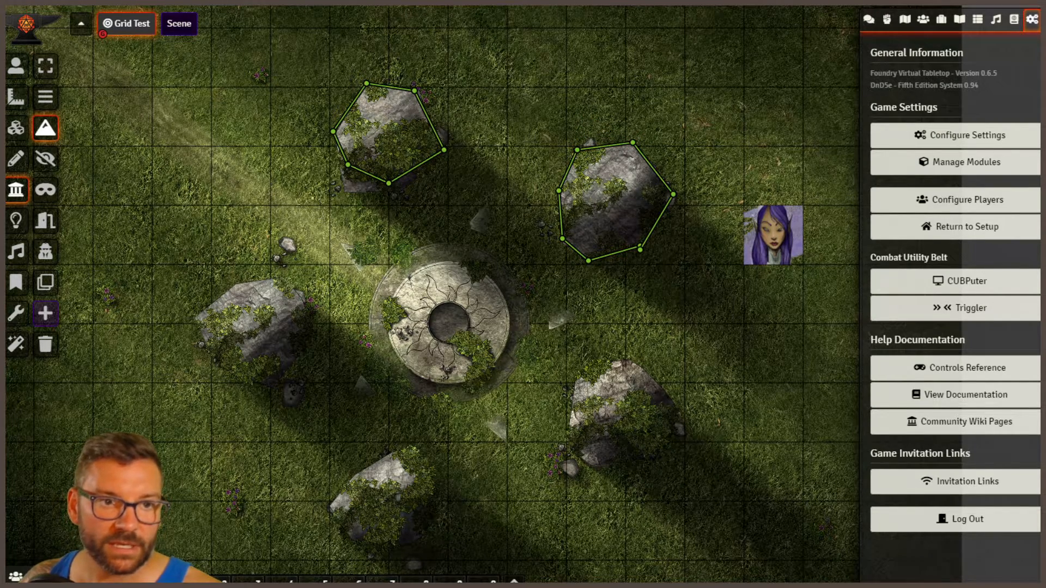
With the token controls active, move the purple-haired token around to just above the upper-right rock and examine how the walled rocks affect its vision.
{"action": "left_click", "coordinate": [15, 65]}
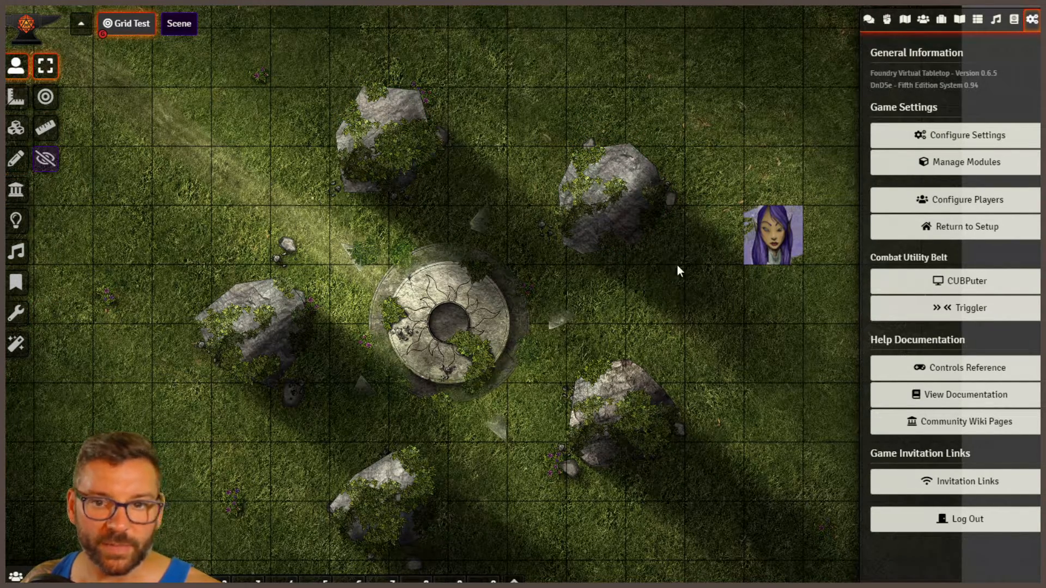
{"action": "scroll", "coordinate": [655, 290], "scroll_direction": "down", "scroll_amount": 6}
{"action": "scroll", "coordinate": [655, 290], "scroll_direction": "down", "scroll_amount": 3}
{"action": "scroll", "coordinate": [588, 330], "scroll_direction": "up", "scroll_amount": 6}
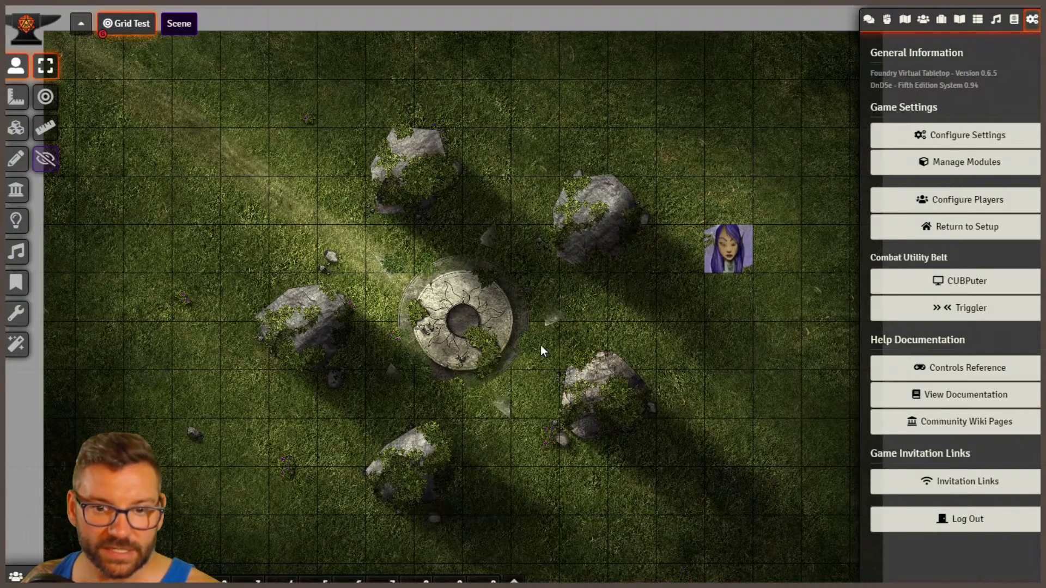
{"action": "left_click_drag", "start_coordinate": [540, 344], "coordinate": [506, 385]}
{"action": "left_click", "coordinate": [703, 306]}
{"action": "left_click_drag", "start_coordinate": [703, 306], "coordinate": [681, 312]}
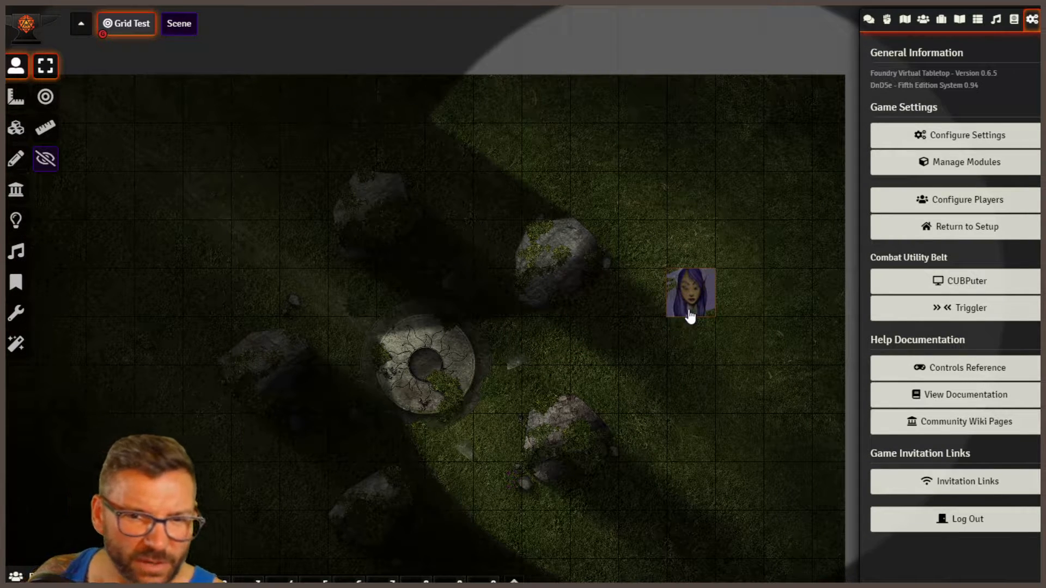
{"action": "left_click_drag", "start_coordinate": [677, 280], "coordinate": [595, 174]}
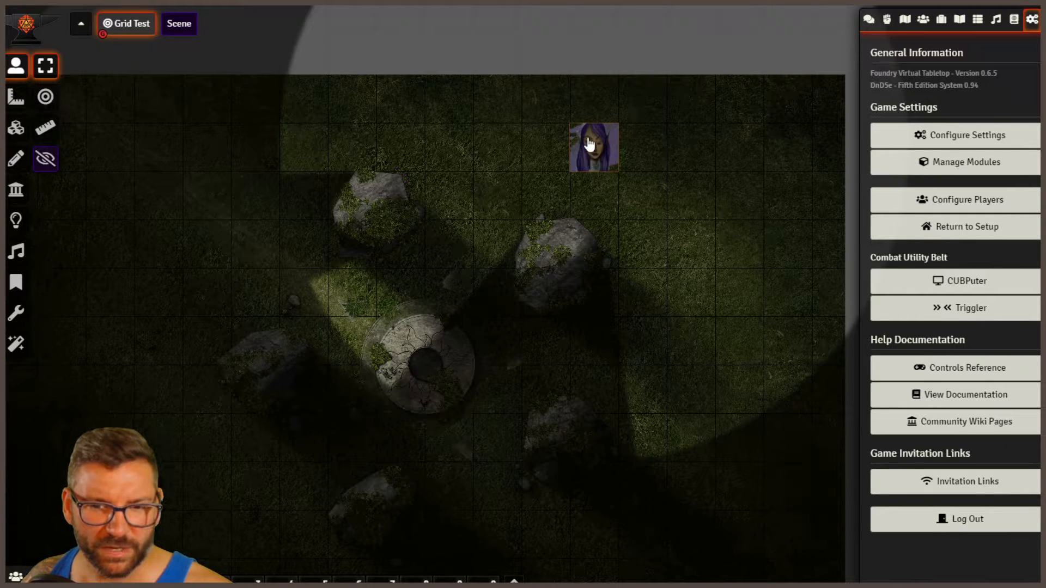
{"action": "left_click_drag", "start_coordinate": [589, 144], "coordinate": [553, 172]}
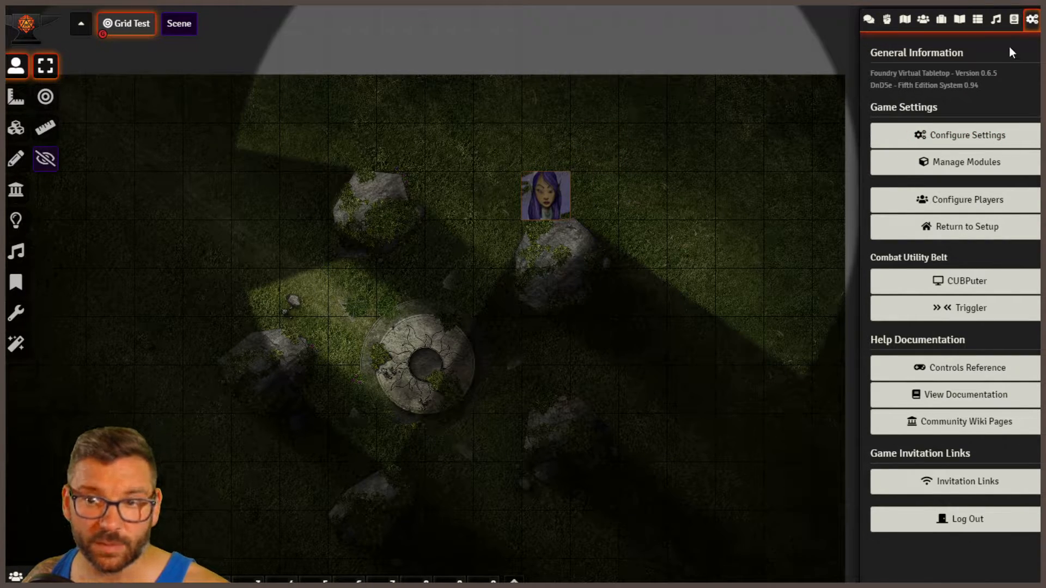
Expand the Less Fog module settings and examine the Unexplored, Explored, Dark and Dim darkness options.
{"action": "left_click", "coordinate": [975, 138]}
{"action": "scroll", "coordinate": [417, 381], "scroll_direction": "down", "scroll_amount": 5}
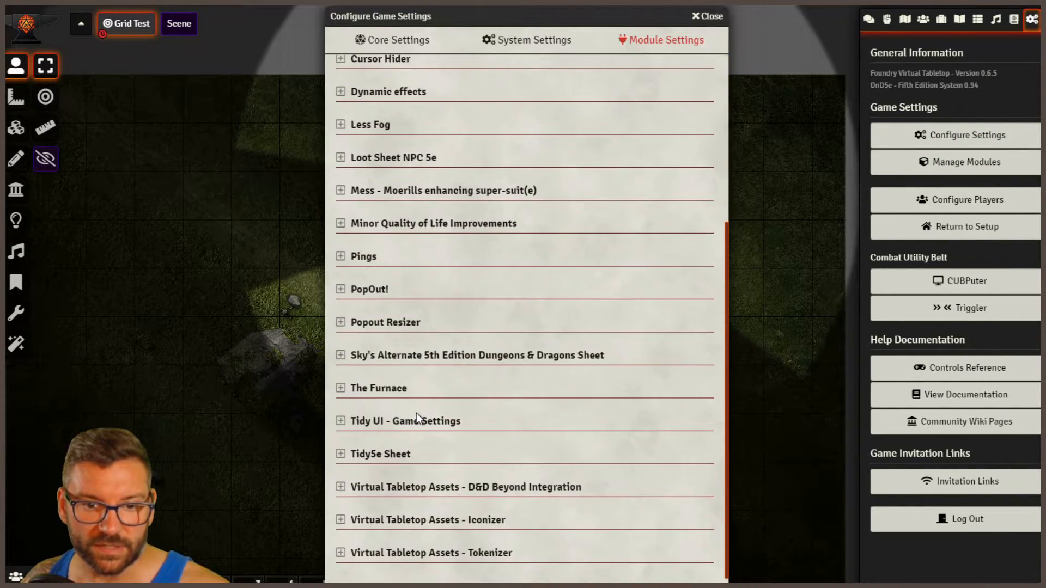
{"action": "scroll", "coordinate": [414, 409], "scroll_direction": "up", "scroll_amount": 3}
{"action": "left_click", "coordinate": [341, 260]}
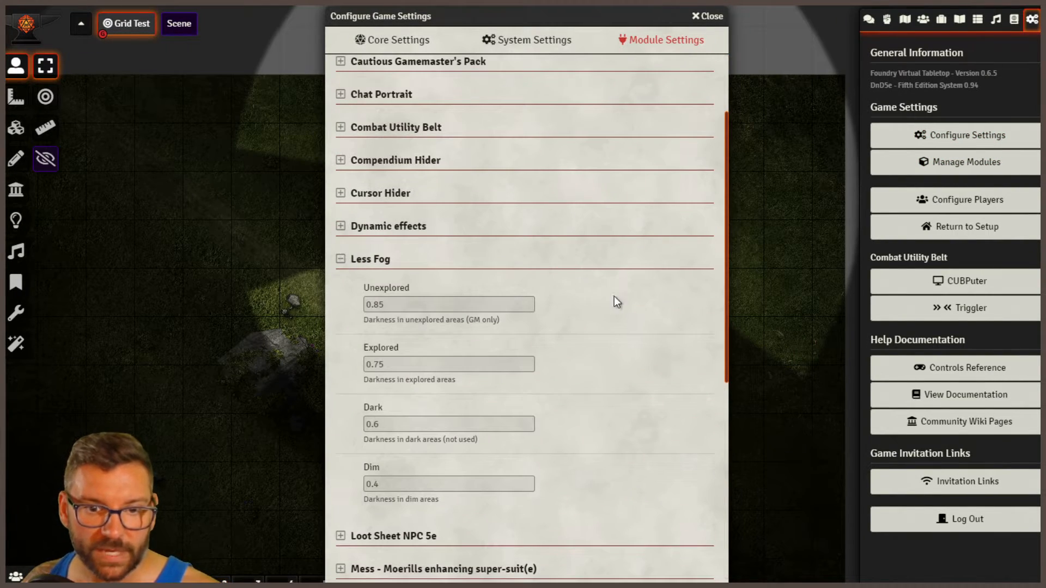
{"action": "scroll", "coordinate": [616, 299], "scroll_direction": "down", "scroll_amount": 1}
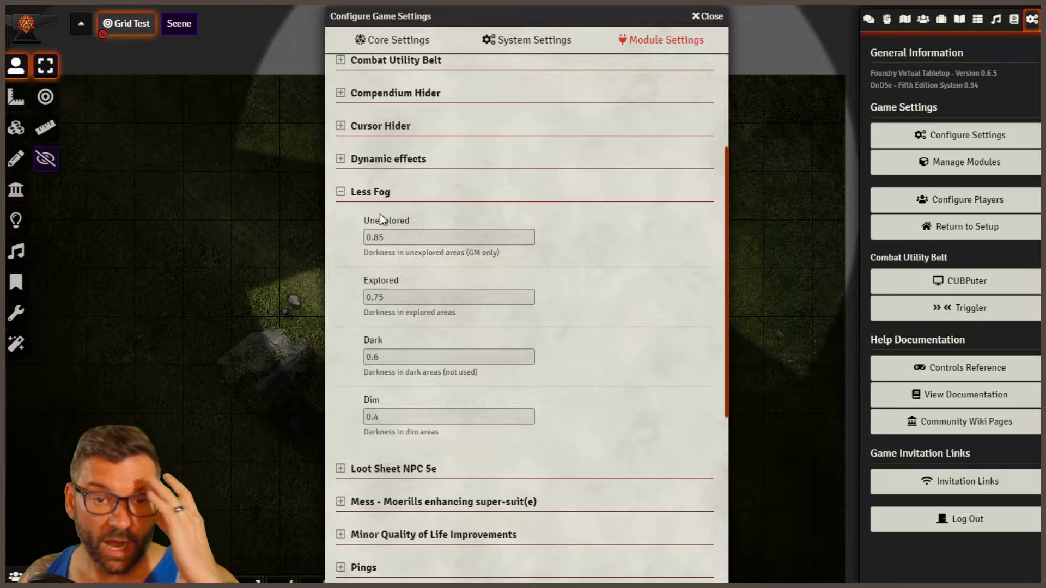
{"action": "left_click", "coordinate": [491, 238]}
{"action": "left_click", "coordinate": [515, 253]}
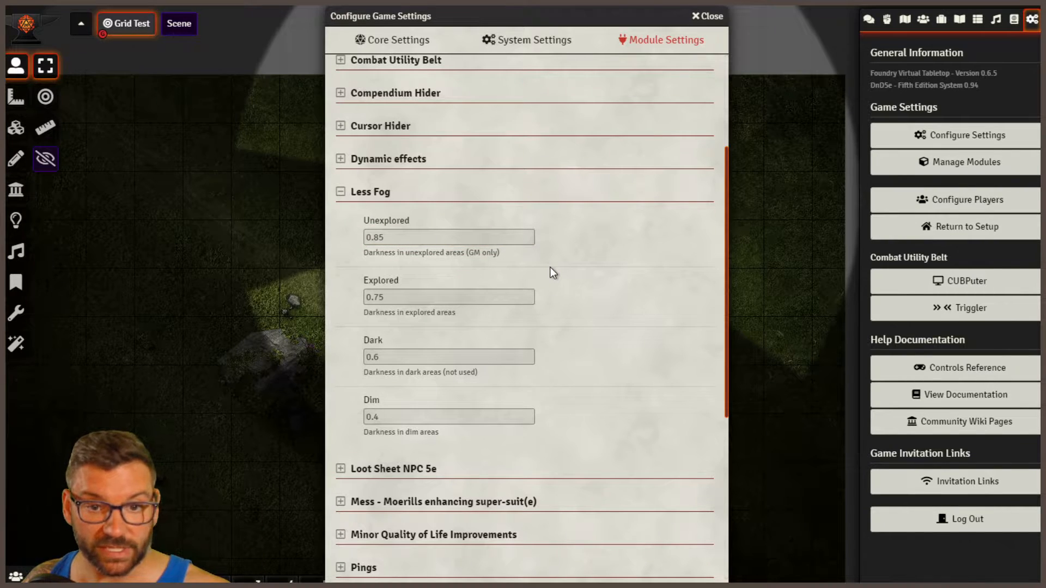
{"action": "left_click", "coordinate": [403, 238]}
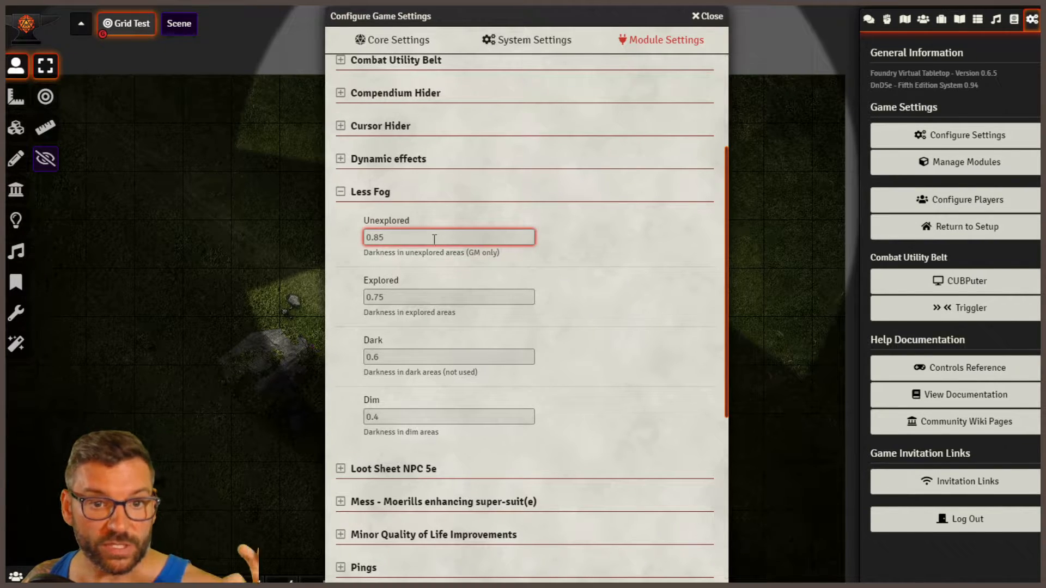
{"action": "left_click", "coordinate": [346, 249]}
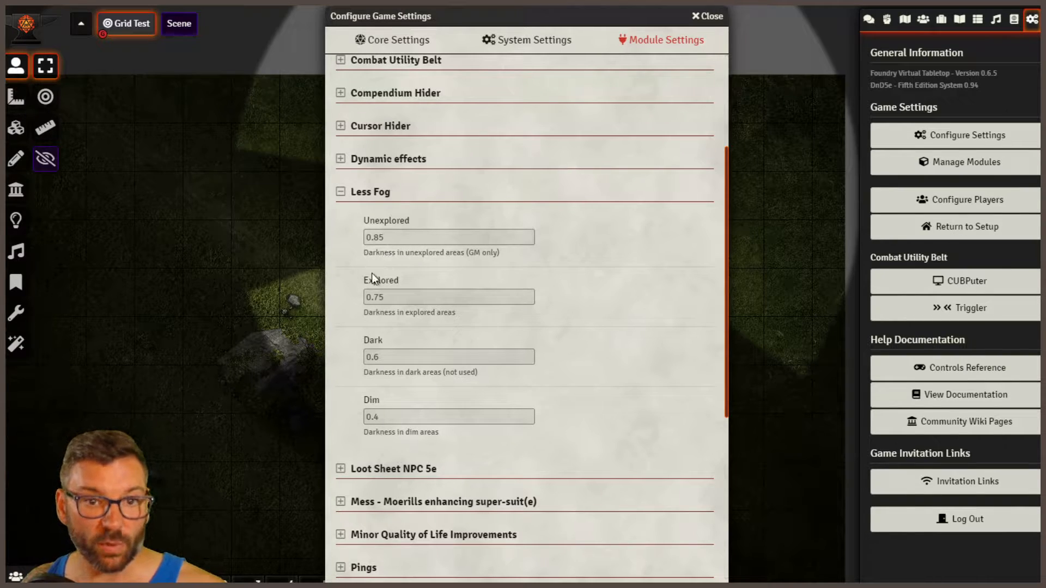
{"action": "left_click", "coordinate": [391, 297]}
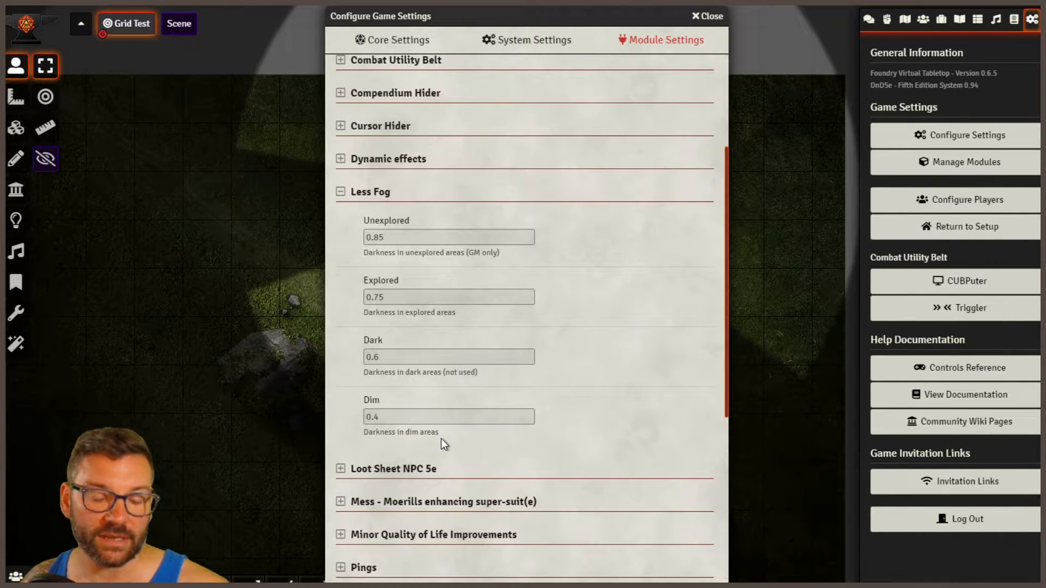
{"action": "left_click", "coordinate": [311, 240]}
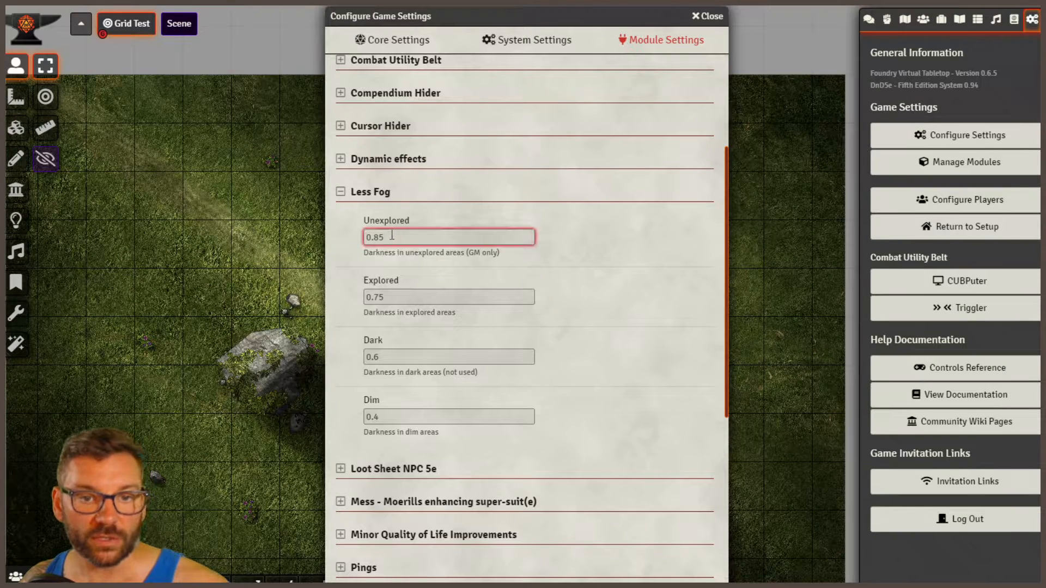
Set the Less Fog Explored darkness to 0.5 and save the settings.
{"action": "left_click_drag", "start_coordinate": [404, 295], "coordinate": [352, 297]}
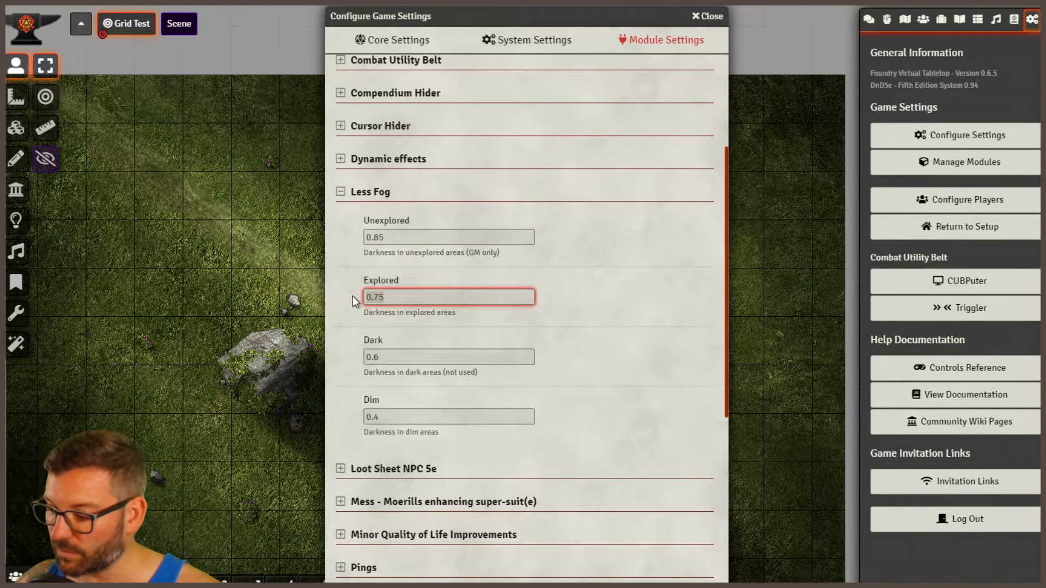
{"action": "type", "text": "0.5"}
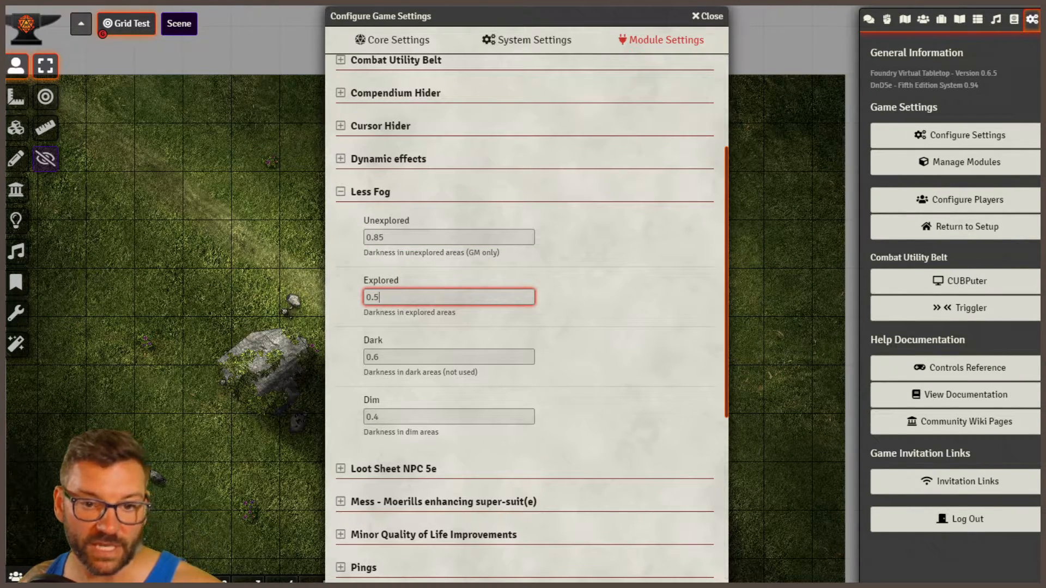
{"action": "key", "text": "Return"}
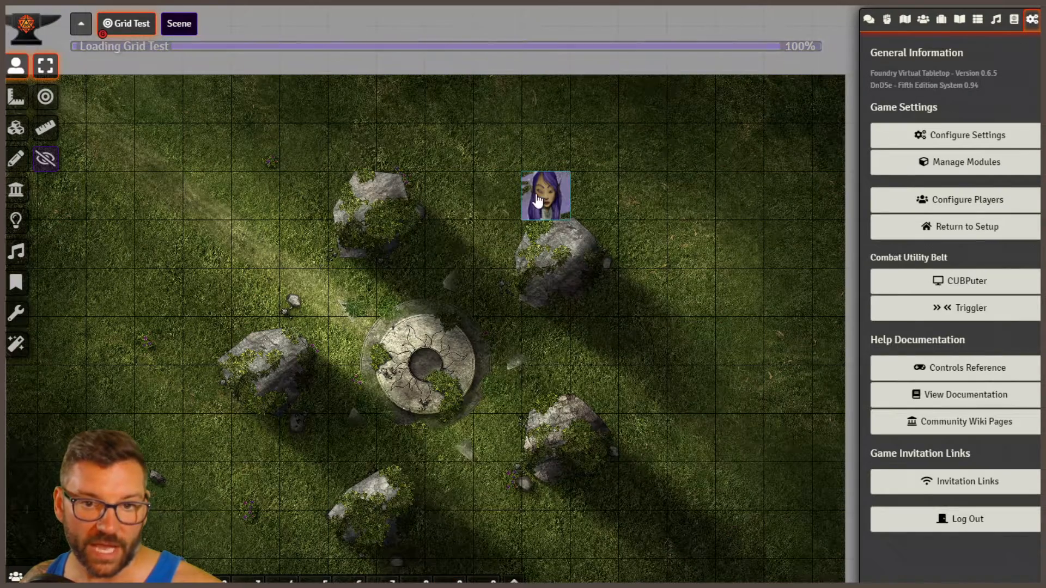
Move the purple-haired token around the rocks on the right side of the map to check how dark the explored areas look.
{"action": "left_click_drag", "start_coordinate": [550, 199], "coordinate": [597, 158]}
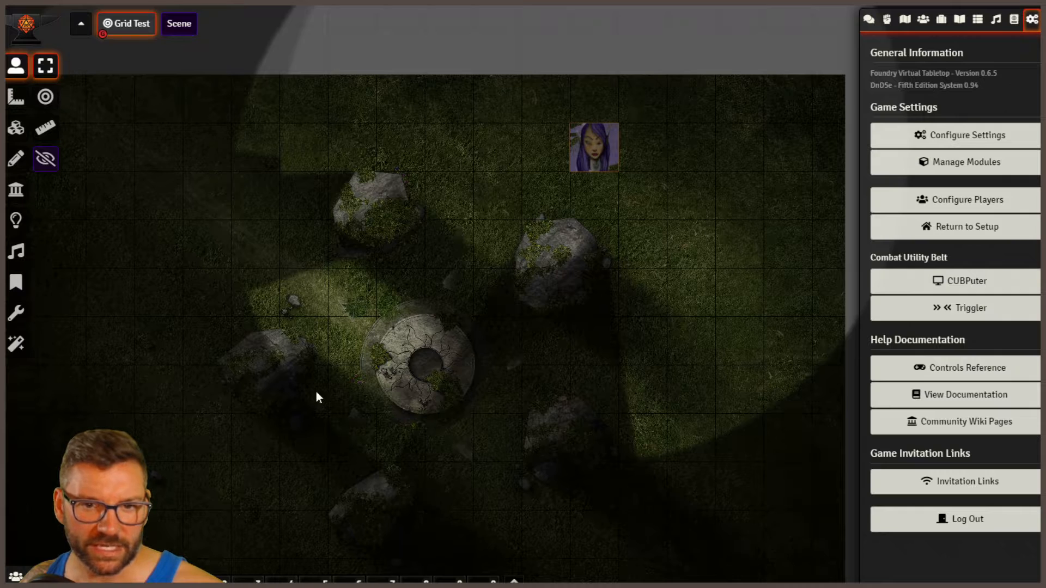
{"action": "left_click_drag", "start_coordinate": [588, 151], "coordinate": [569, 305]}
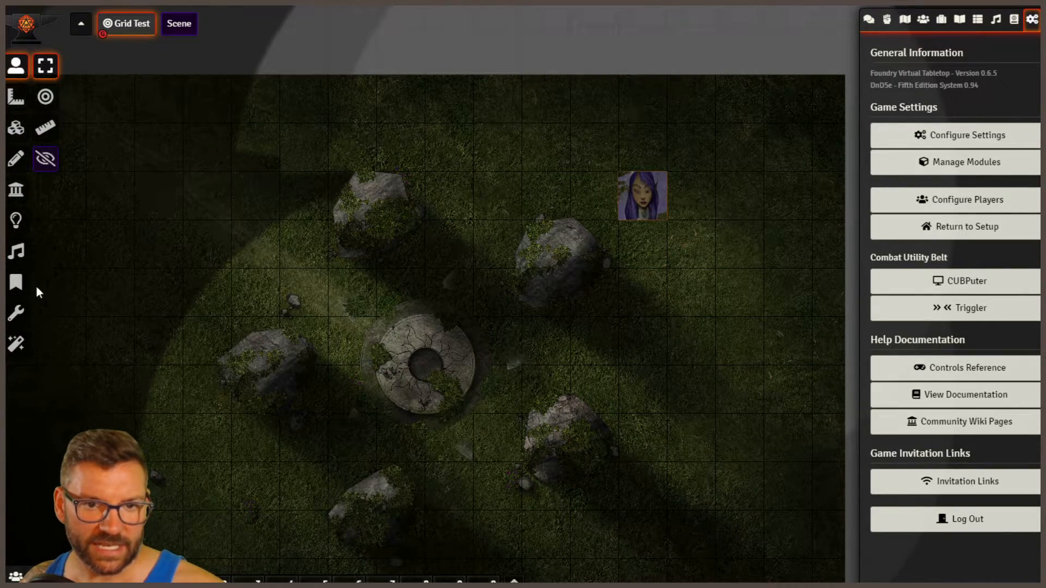
{"action": "left_click_drag", "start_coordinate": [643, 196], "coordinate": [621, 325]}
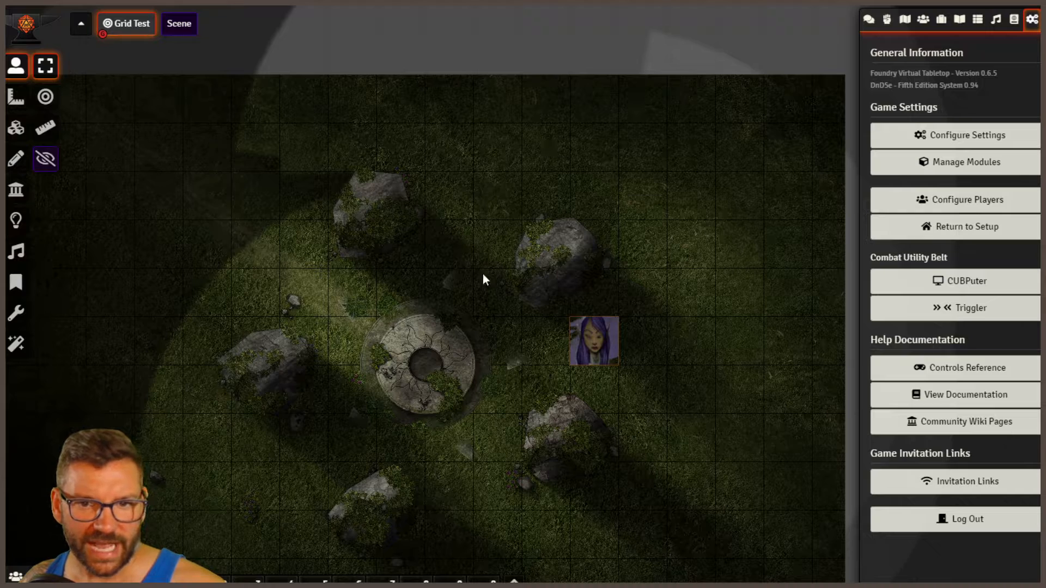
{"action": "left_click_drag", "start_coordinate": [604, 350], "coordinate": [655, 205]}
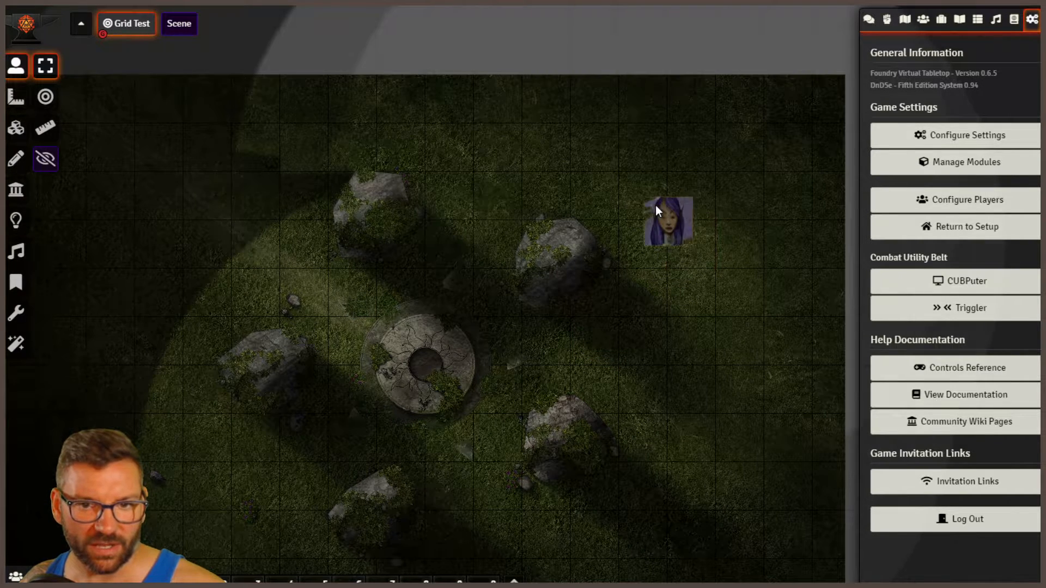
Set the Less Fog Explored darkness to 0.75, save the settings, and check the token's view of the map before deselecting it.
{"action": "left_click", "coordinate": [967, 139]}
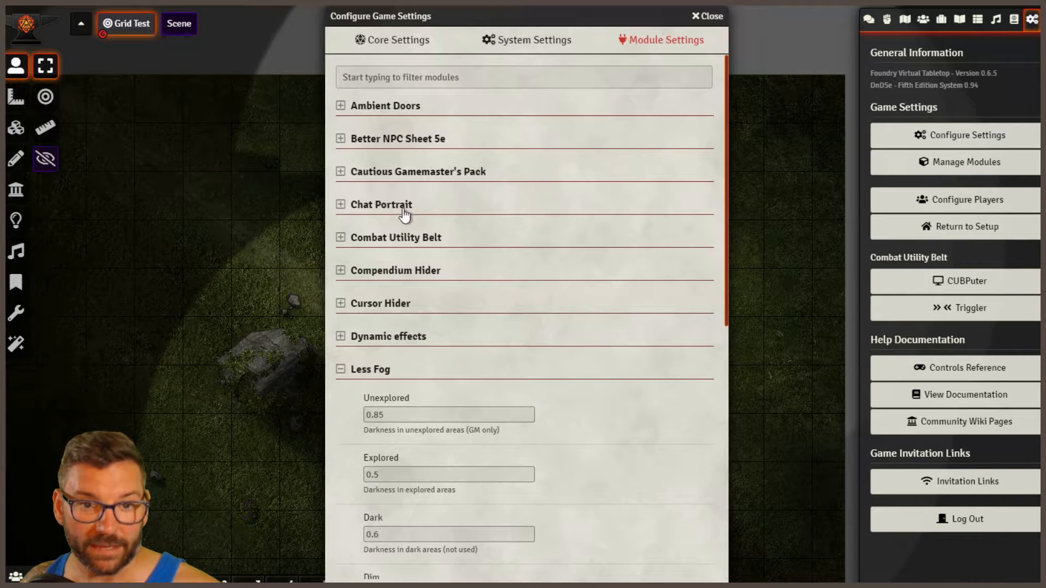
{"action": "scroll", "coordinate": [553, 423], "scroll_direction": "down", "scroll_amount": 2}
{"action": "left_click", "coordinate": [447, 342]}
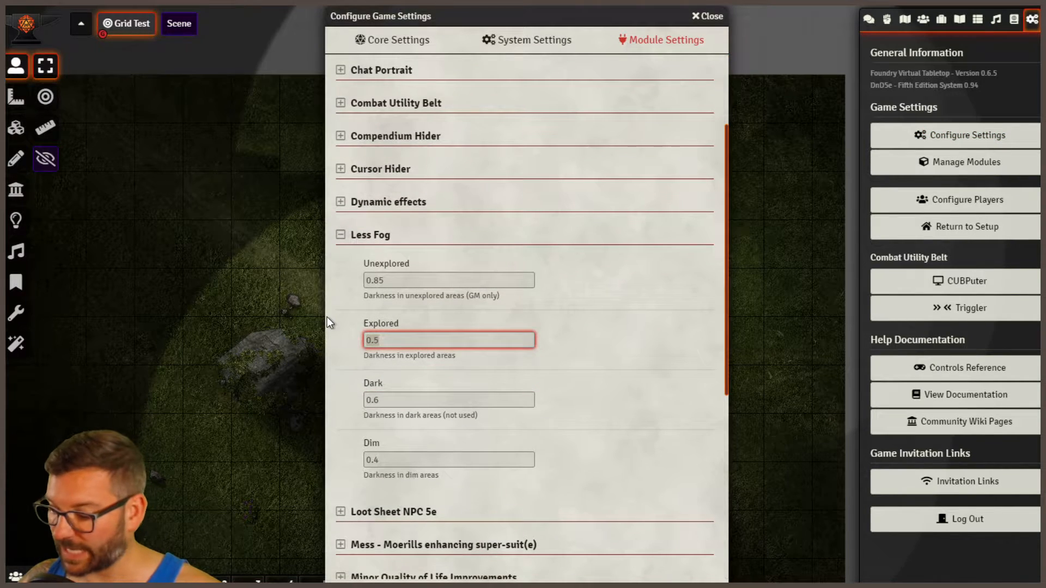
{"action": "key", "text": "BackSpace"}
{"action": "type", "text": "75"}
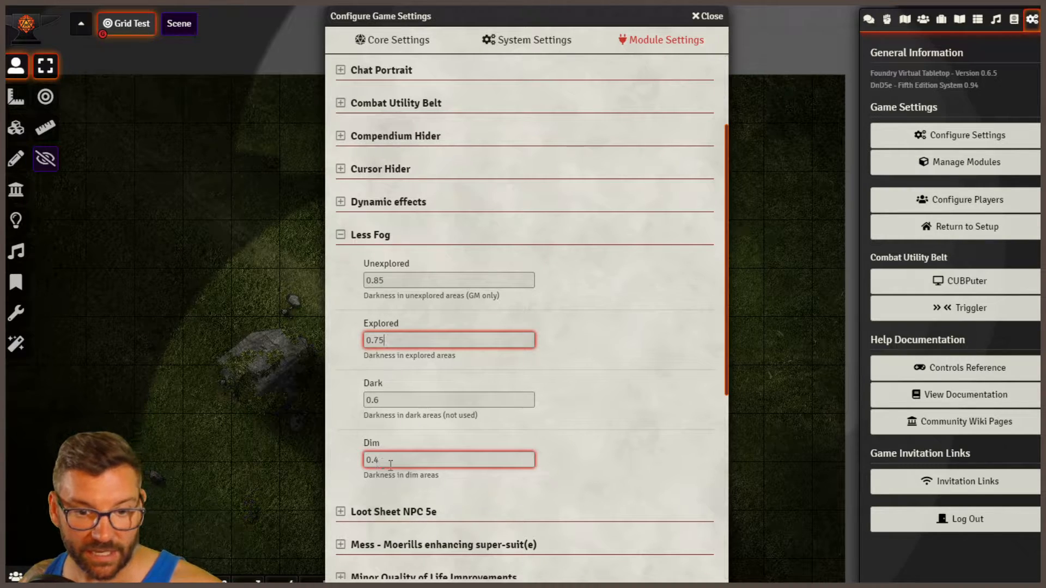
{"action": "key", "text": "Return"}
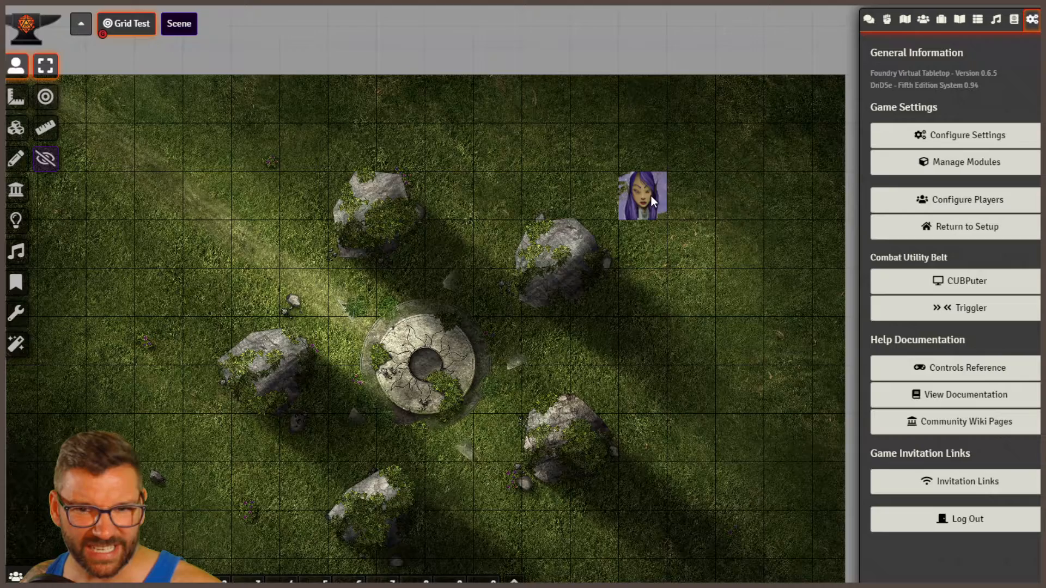
{"action": "mouse_move", "coordinate": [653, 204]}
{"action": "left_mouse_down"}
{"action": "mouse_move", "coordinate": [662, 271]}
{"action": "mouse_move", "coordinate": [608, 407]}
{"action": "mouse_move", "coordinate": [547, 345]}
{"action": "mouse_move", "coordinate": [476, 306]}
{"action": "mouse_move", "coordinate": [460, 315]}
{"action": "mouse_move", "coordinate": [465, 269]}
{"action": "mouse_move", "coordinate": [510, 209]}
{"action": "mouse_move", "coordinate": [610, 169]}
{"action": "mouse_move", "coordinate": [634, 168]}
{"action": "mouse_move", "coordinate": [673, 211]}
{"action": "left_mouse_up"}
{"action": "left_click", "coordinate": [678, 336]}
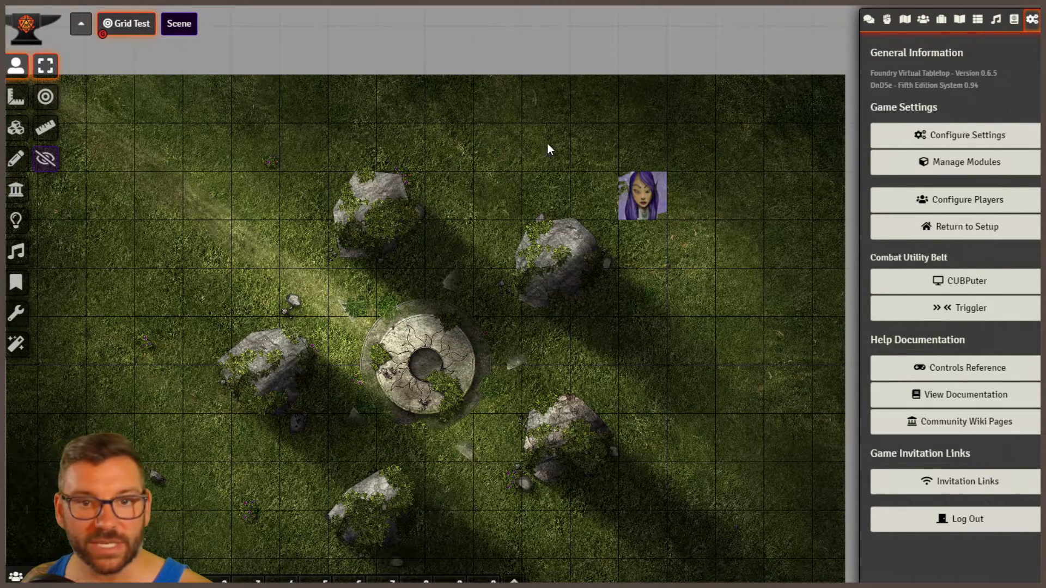
Turn on the underwater ripple filter for the Grid Test scene, check the distorted map, and turn the filter off again.
{"action": "left_click", "coordinate": [24, 353]}
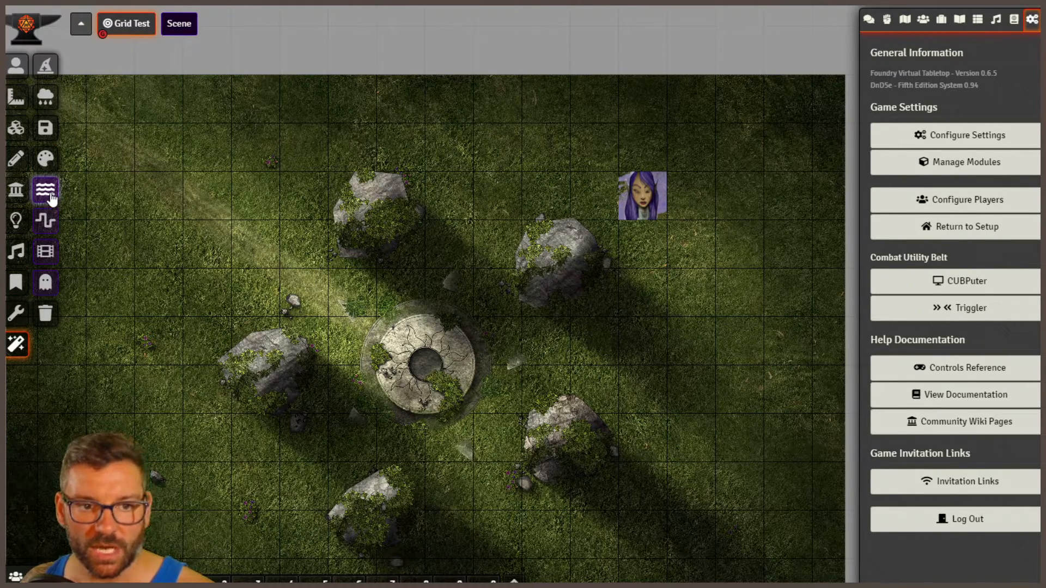
{"action": "left_click_drag", "start_coordinate": [196, 226], "coordinate": [224, 175]}
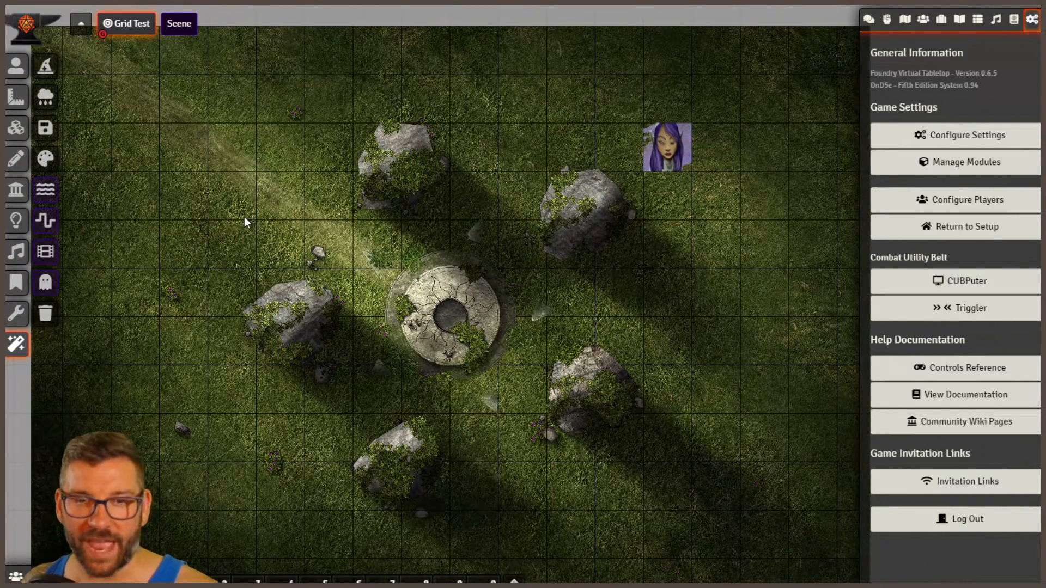
{"action": "left_click", "coordinate": [44, 193]}
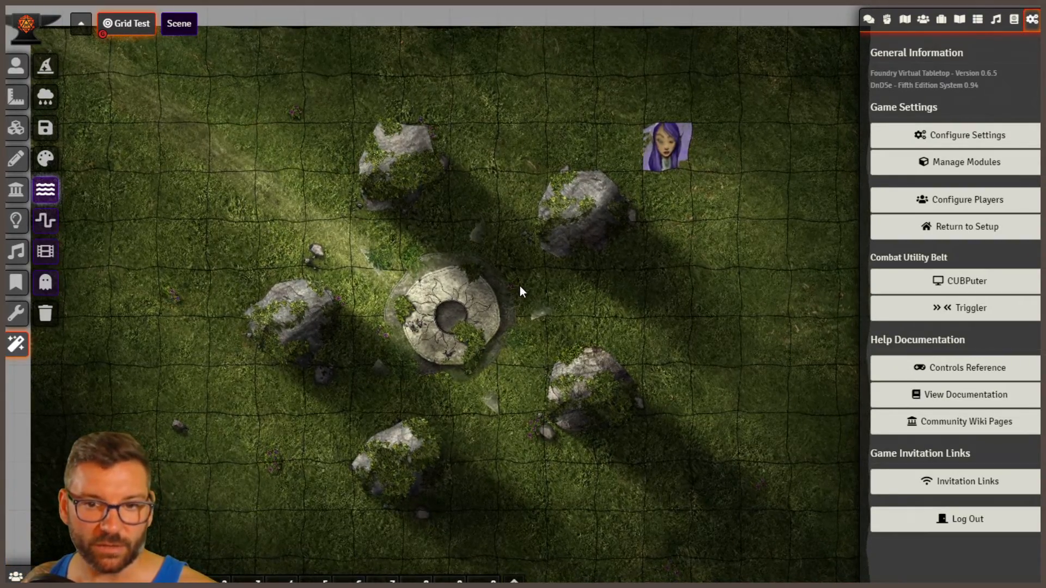
{"action": "left_click", "coordinate": [46, 189]}
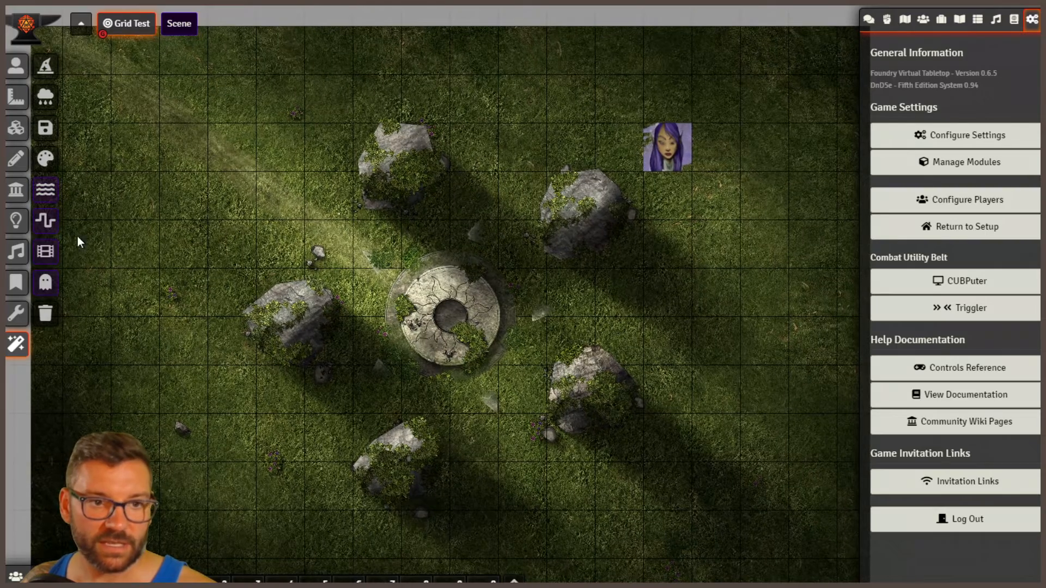
Try out the remaining scene filters, including the sepia old-film look and the bright bloom look, turning each one off again.
{"action": "left_click", "coordinate": [51, 225]}
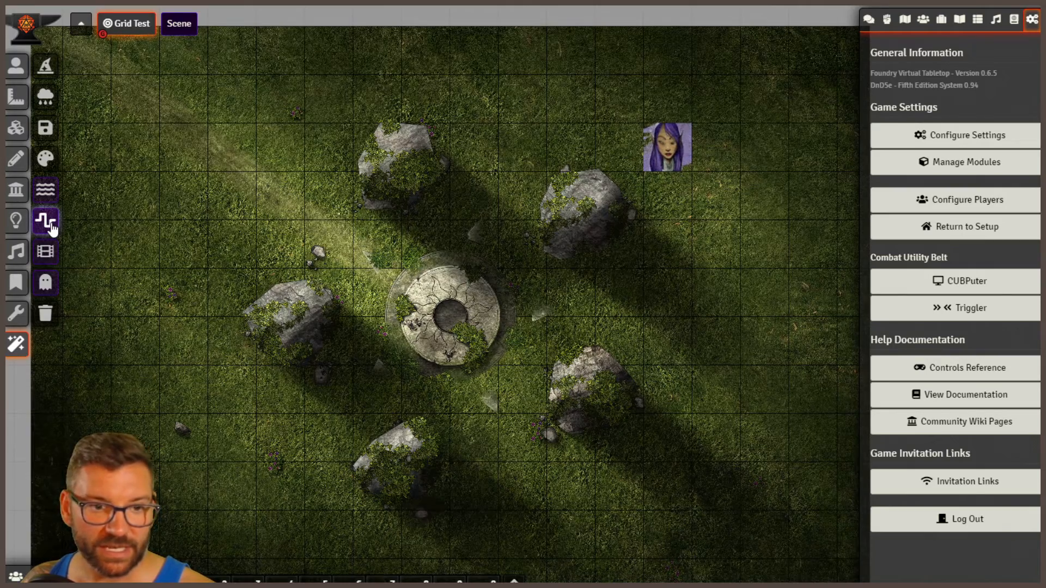
{"action": "left_click", "coordinate": [46, 253]}
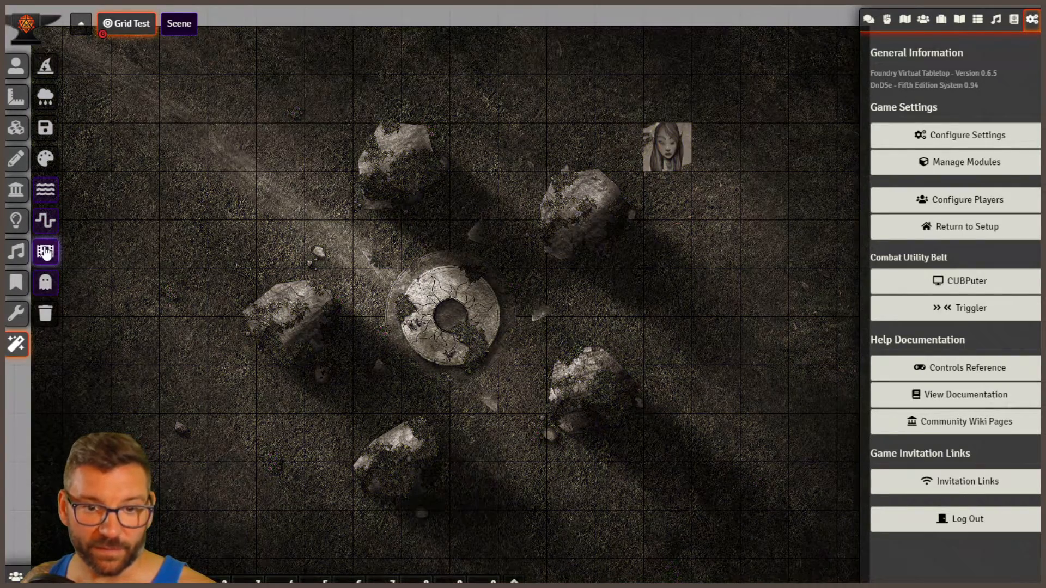
{"action": "left_click", "coordinate": [46, 253]}
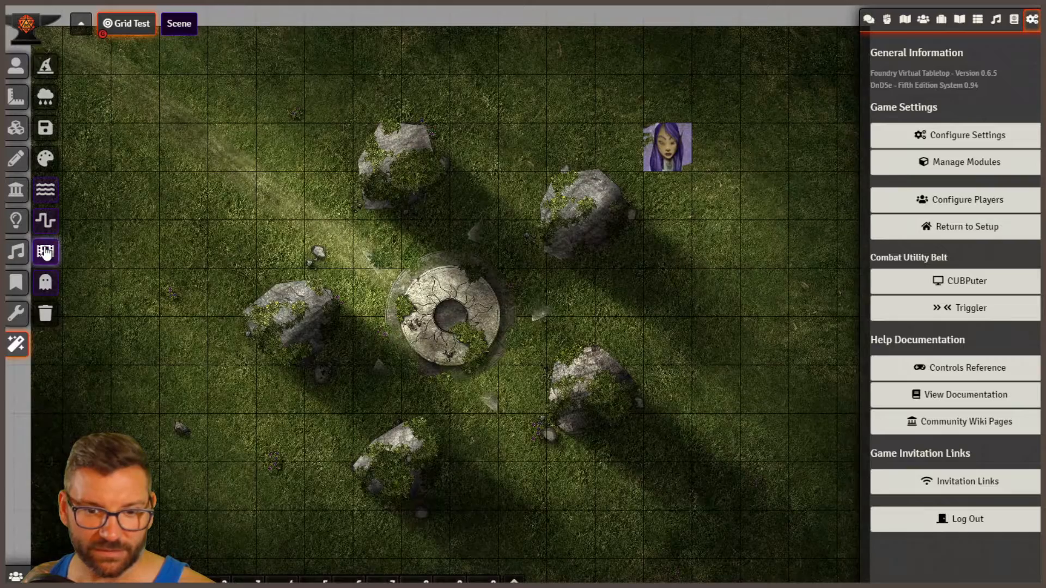
{"action": "left_click", "coordinate": [40, 288]}
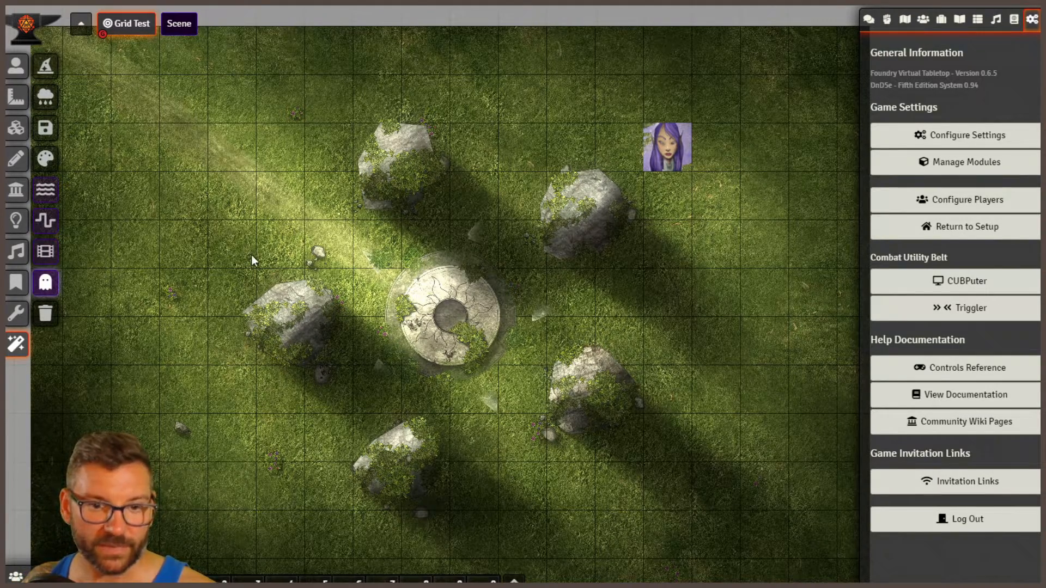
{"action": "left_click", "coordinate": [50, 284]}
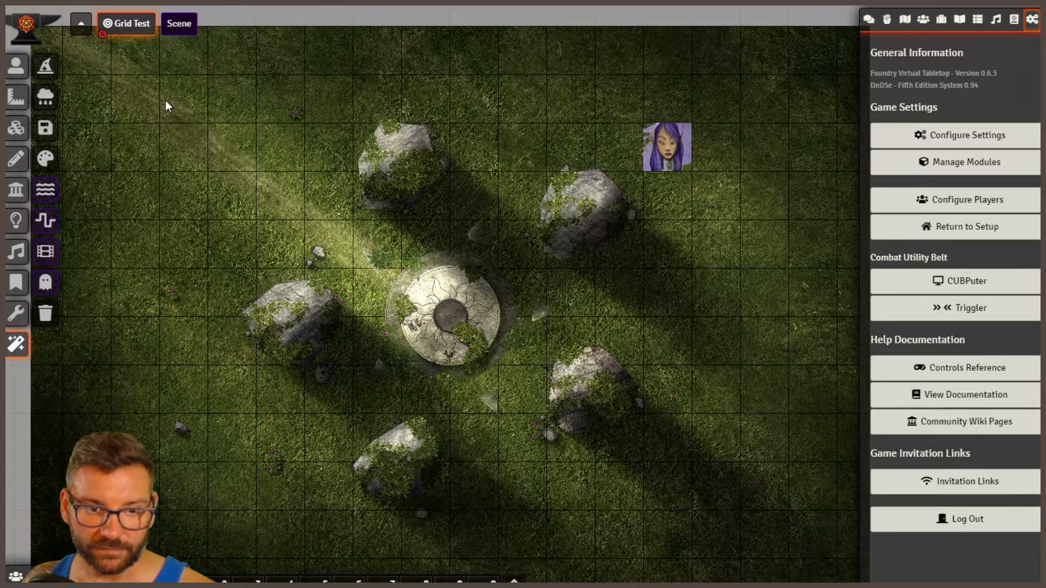
Play the Lightning special effect on the grass between the two rocks on the map's left side.
{"action": "left_click", "coordinate": [15, 220]}
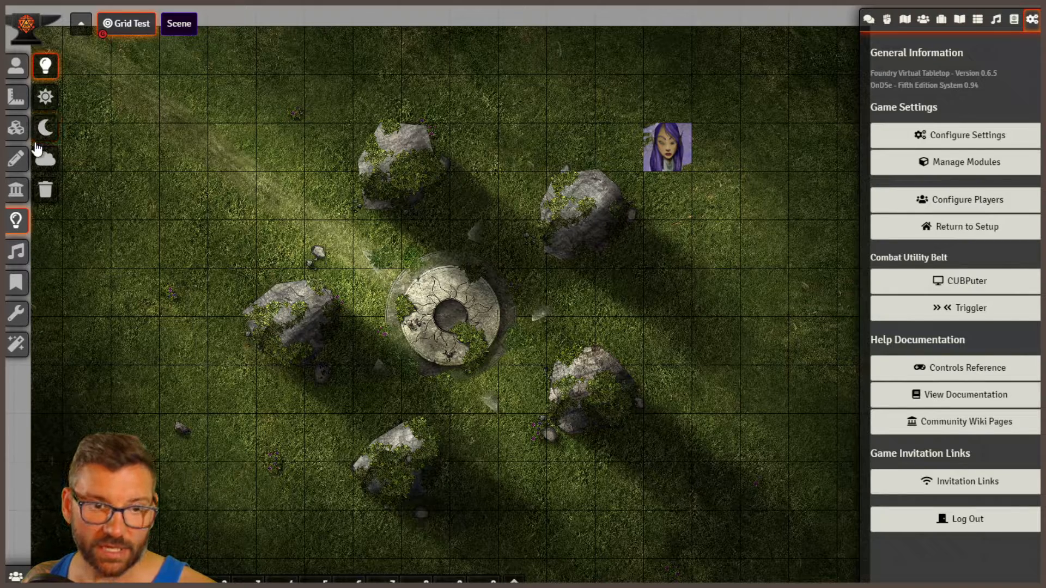
{"action": "left_click", "coordinate": [15, 344]}
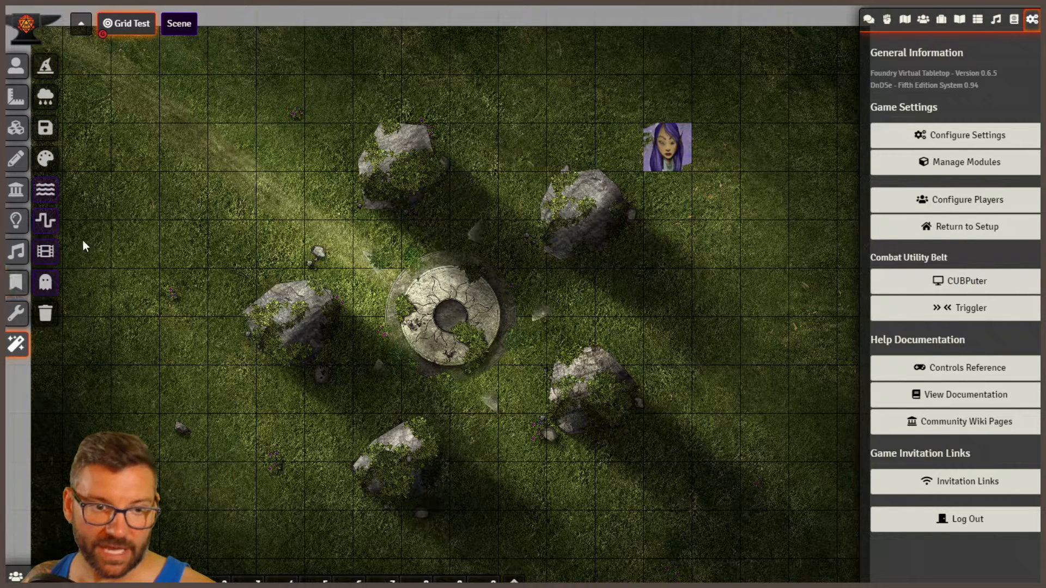
{"action": "left_click", "coordinate": [44, 67]}
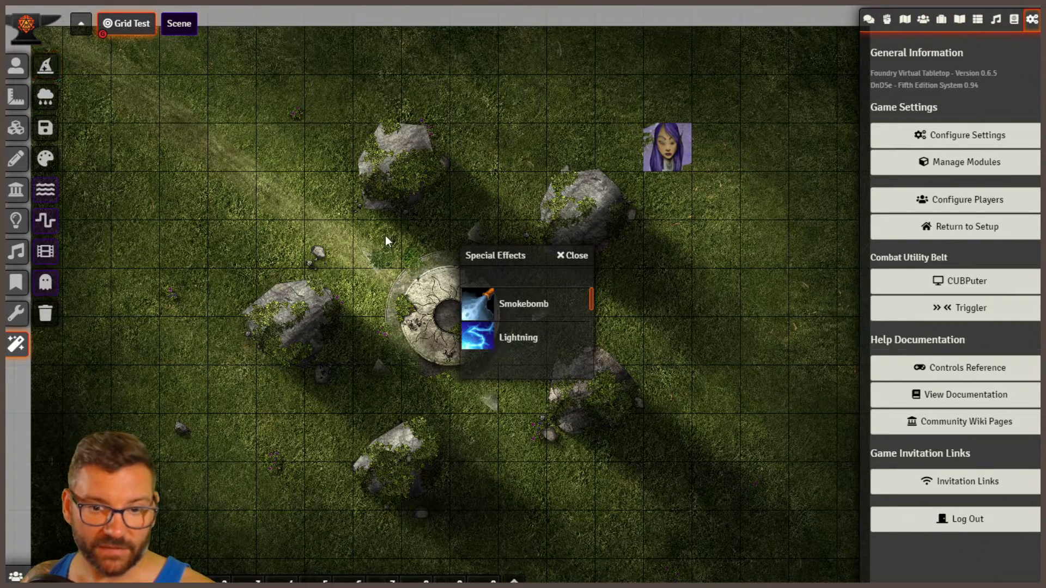
{"action": "left_click", "coordinate": [518, 341]}
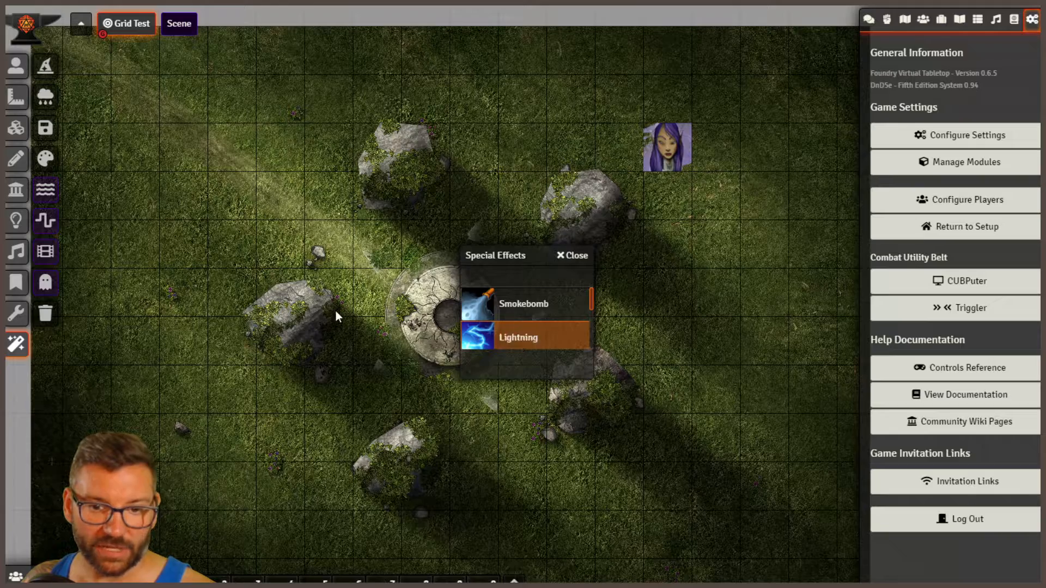
{"action": "left_click", "coordinate": [270, 202]}
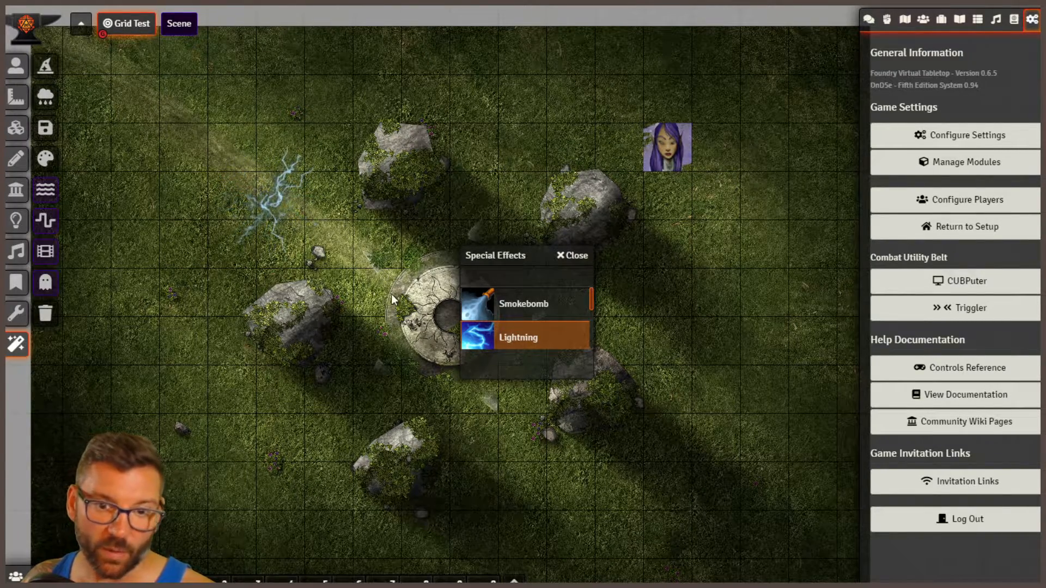
Browse the special effects list, moved off the stone circle, and play the Nature effect on the grass left of the rocks.
{"action": "scroll", "coordinate": [545, 319], "scroll_direction": "down", "scroll_amount": 3}
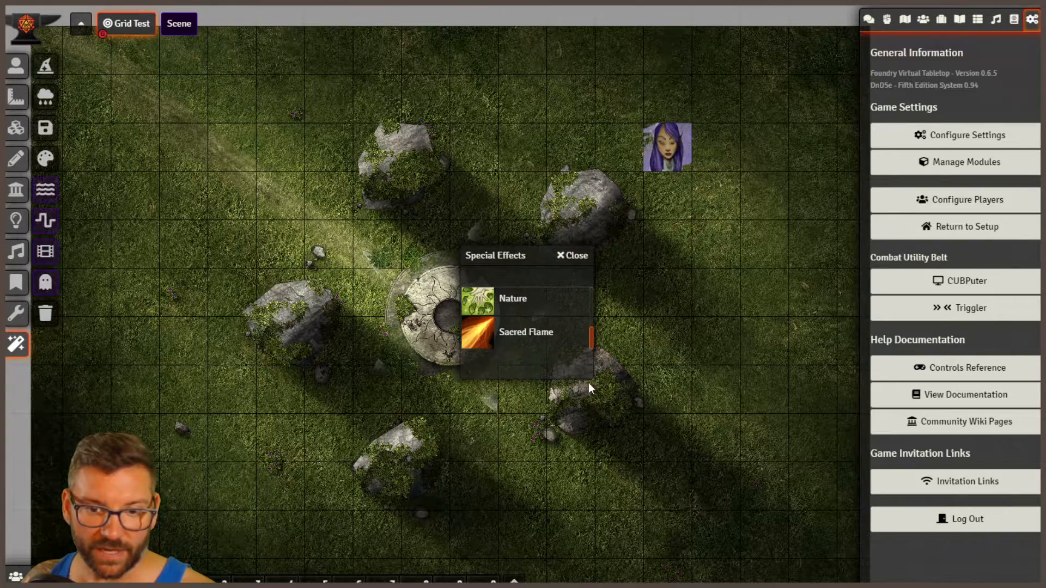
{"action": "scroll", "coordinate": [554, 339], "scroll_direction": "up", "scroll_amount": 3}
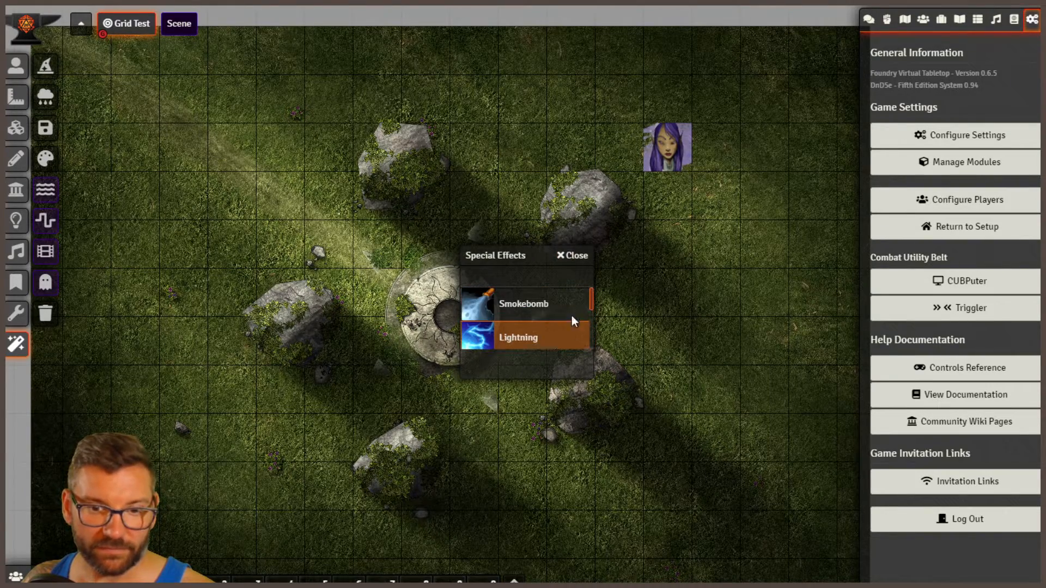
{"action": "left_click_drag", "start_coordinate": [526, 255], "coordinate": [468, 145]}
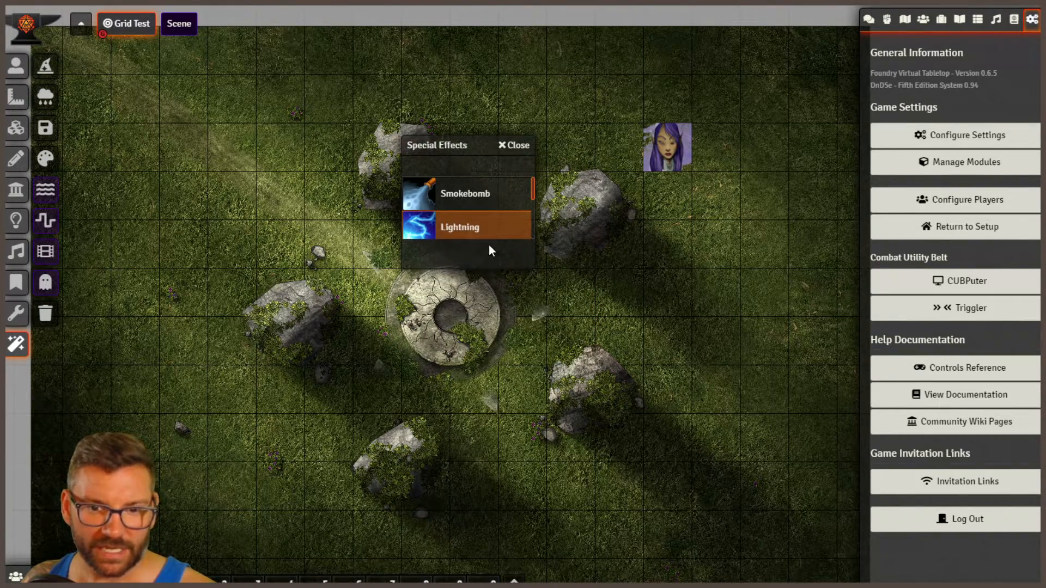
{"action": "scroll", "coordinate": [487, 234], "scroll_direction": "down", "scroll_amount": 3}
{"action": "scroll", "coordinate": [486, 220], "scroll_direction": "up", "scroll_amount": 2}
{"action": "scroll", "coordinate": [487, 225], "scroll_direction": "down", "scroll_amount": 2}
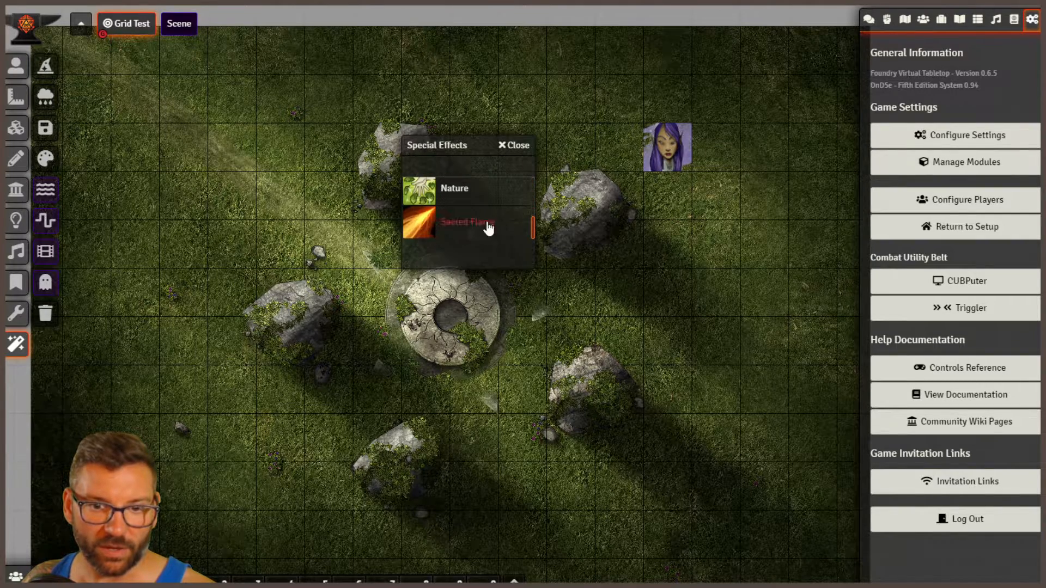
{"action": "left_click", "coordinate": [454, 195]}
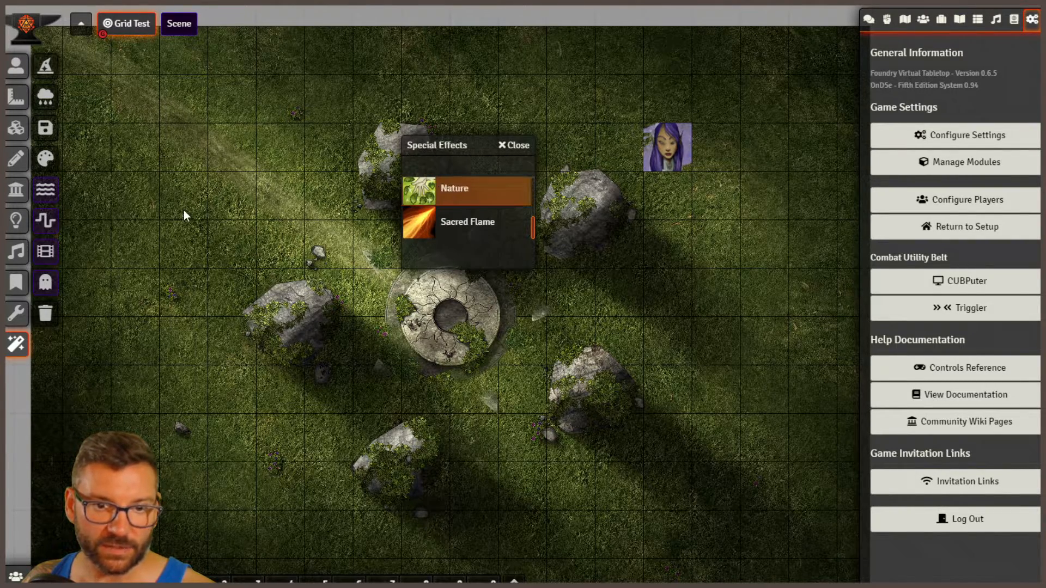
{"action": "left_click", "coordinate": [184, 210]}
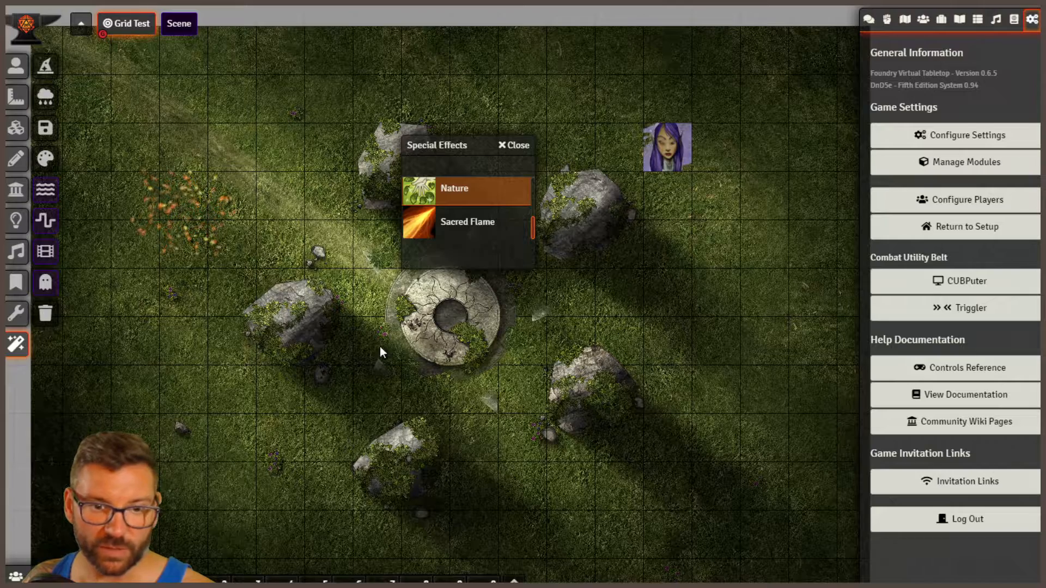
Play the Fireball effect beside the lower-right rock and close the special effects list.
{"action": "scroll", "coordinate": [478, 213], "scroll_direction": "up", "scroll_amount": 2}
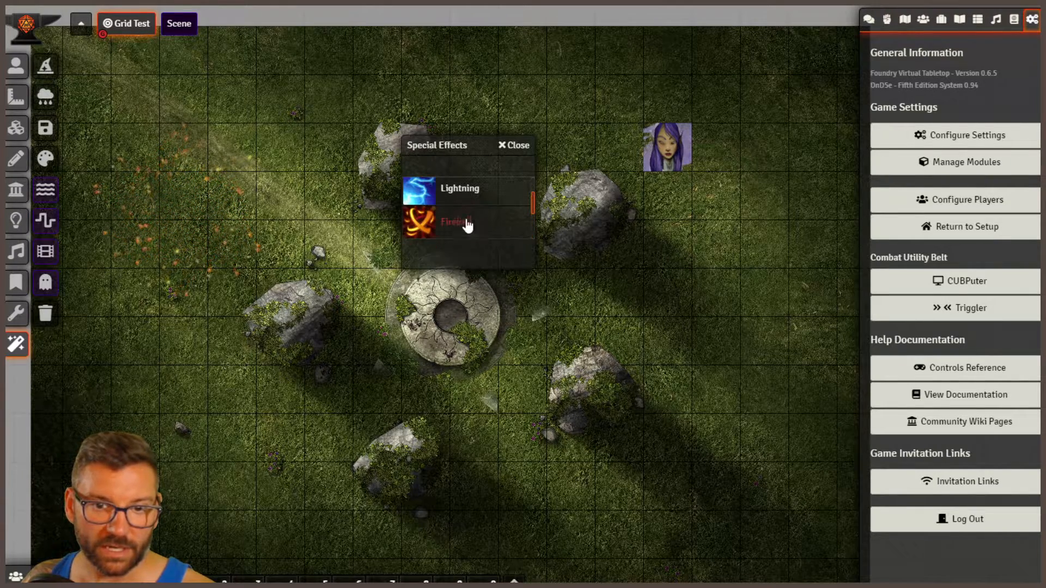
{"action": "left_click", "coordinate": [444, 221]}
{"action": "left_click", "coordinate": [547, 459]}
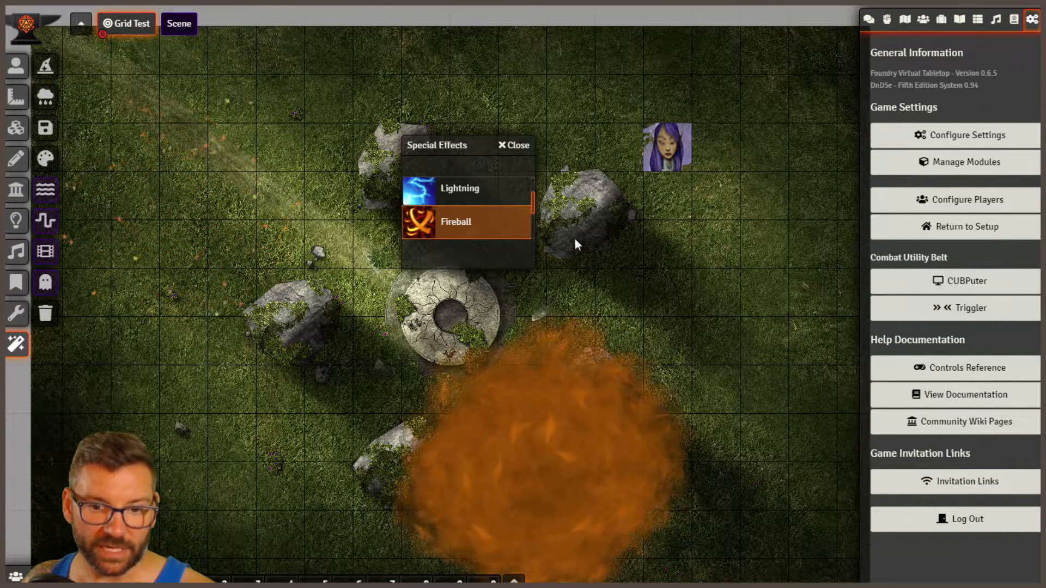
{"action": "left_click", "coordinate": [513, 147]}
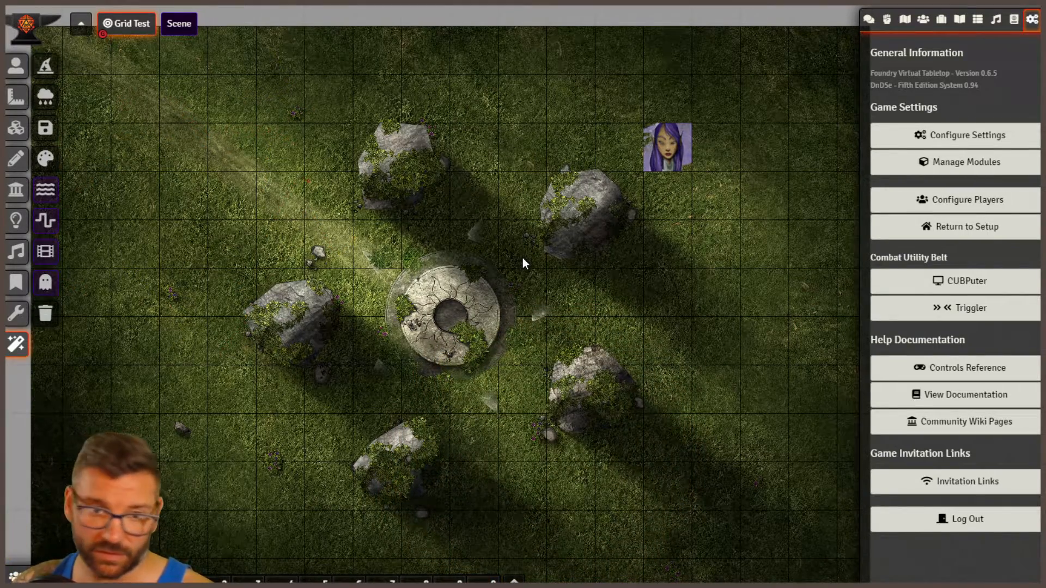
Enable the Autumn Leaves weather effect, save it, and check the falling leaves over the scene.
{"action": "left_click", "coordinate": [46, 98]}
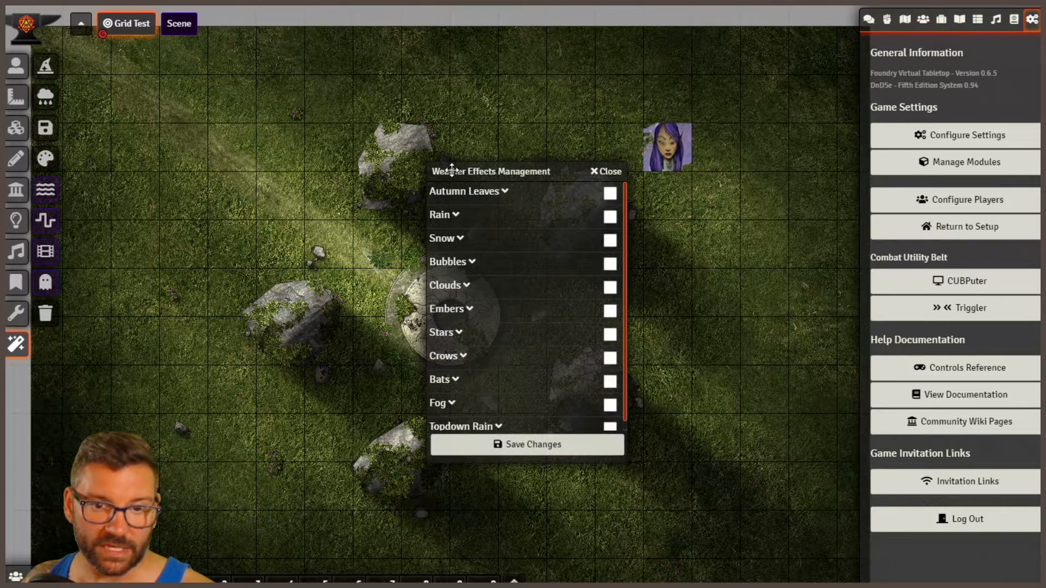
{"action": "left_click_drag", "start_coordinate": [486, 174], "coordinate": [138, 66]}
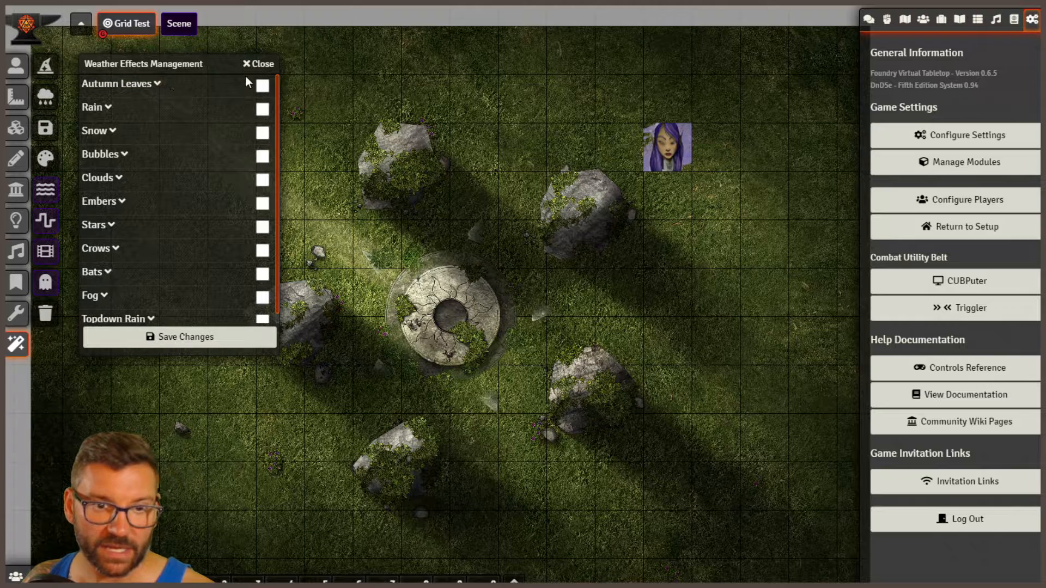
{"action": "left_click", "coordinate": [212, 340]}
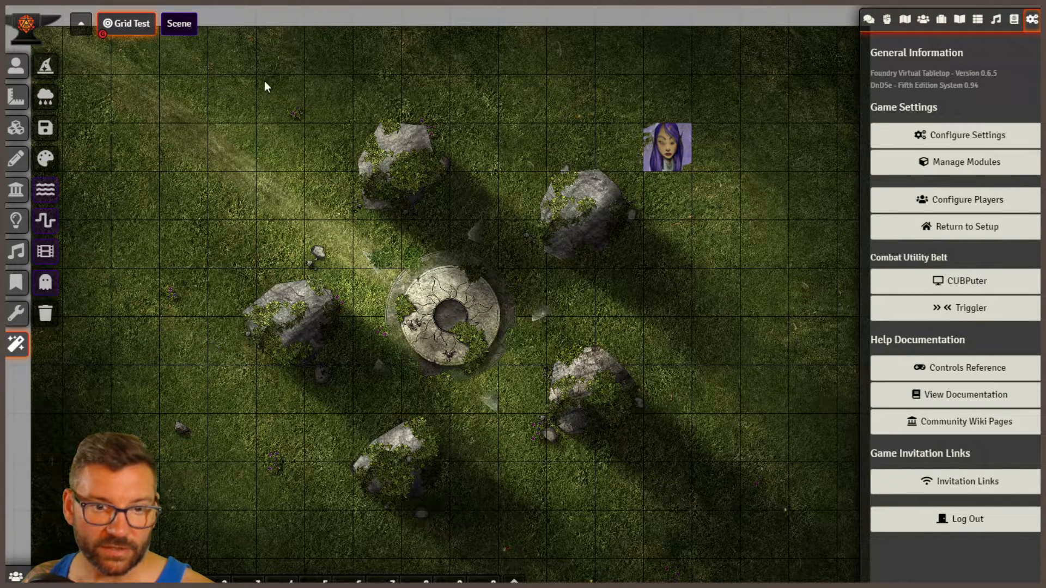
{"action": "scroll", "coordinate": [245, 90], "scroll_direction": "up", "scroll_amount": 10}
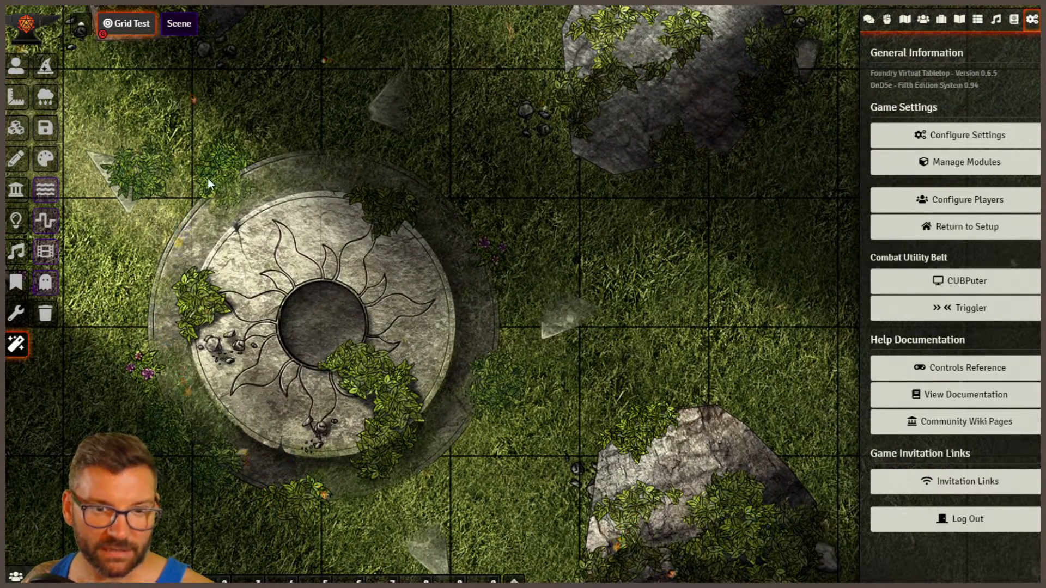
{"action": "scroll", "coordinate": [208, 178], "scroll_direction": "down", "scroll_amount": 8}
Review the Autumn Leaves density, speed, direction, scale and tint options, and save the weather with the effect disabled.
{"action": "left_click", "coordinate": [46, 98]}
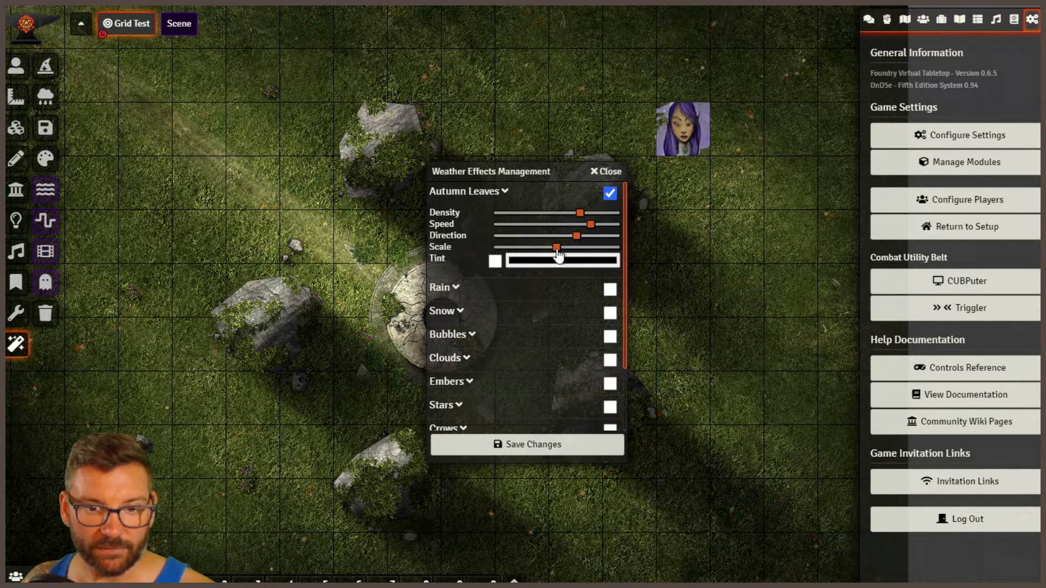
{"action": "left_click", "coordinate": [535, 449]}
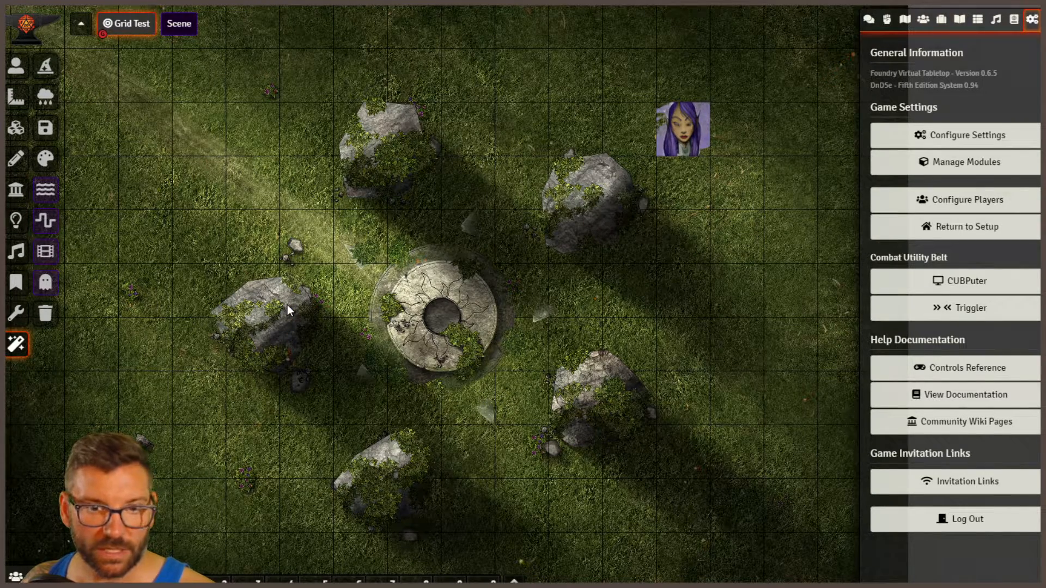
Enable the Topdown Rain weather effect, save it, and check the rain across the map.
{"action": "left_click", "coordinate": [46, 98]}
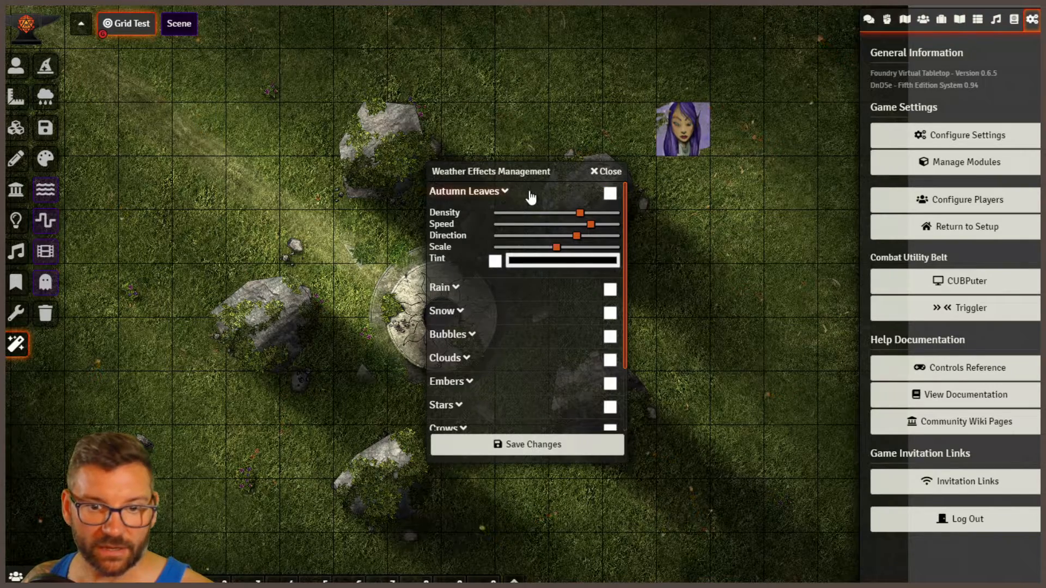
{"action": "left_click", "coordinate": [507, 191]}
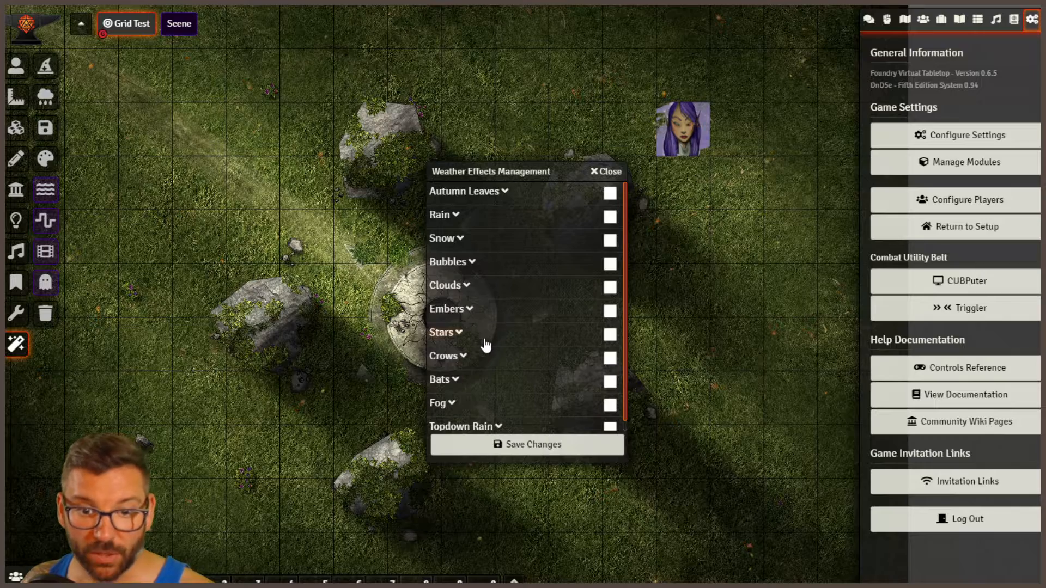
{"action": "scroll", "coordinate": [486, 345], "scroll_direction": "down", "scroll_amount": 1}
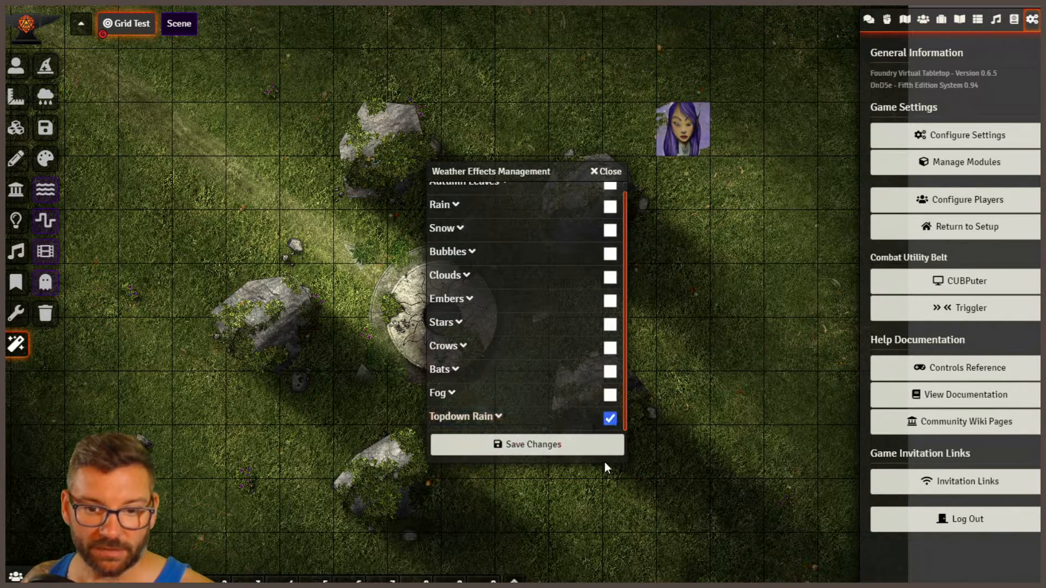
{"action": "left_click", "coordinate": [523, 448]}
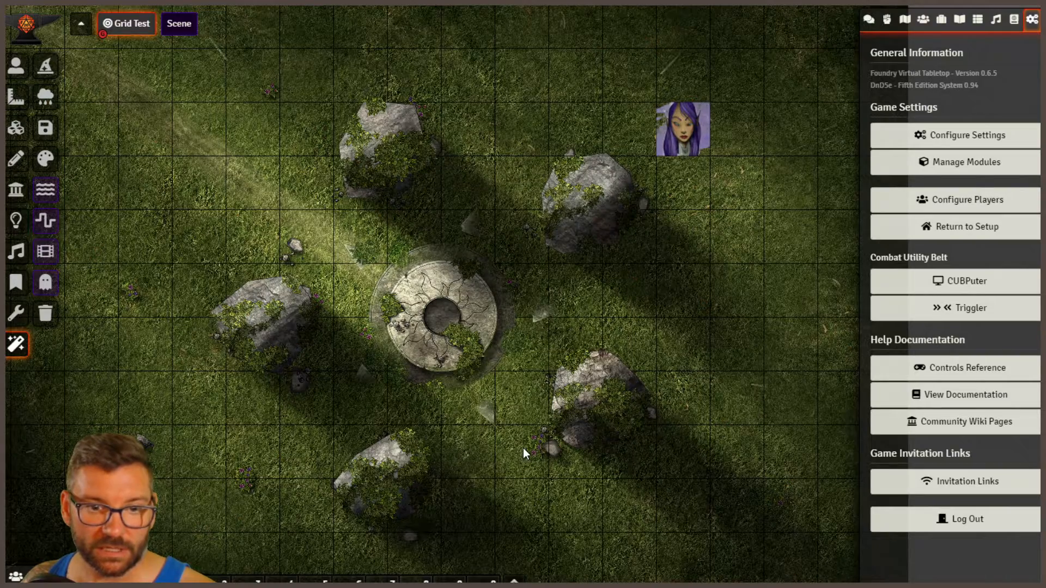
{"action": "left_click_drag", "start_coordinate": [455, 321], "coordinate": [649, 362]}
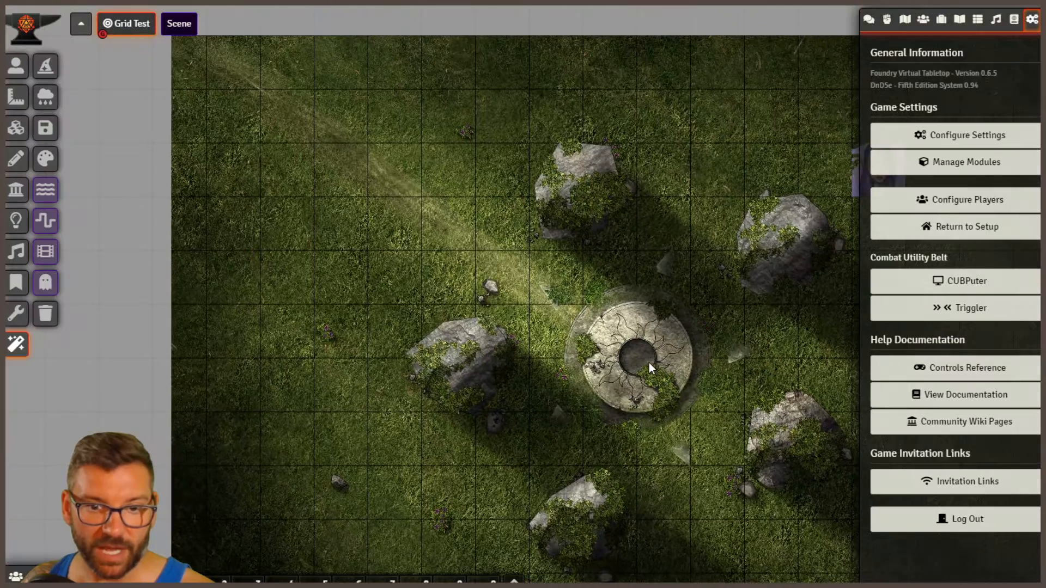
{"action": "left_click_drag", "start_coordinate": [555, 312], "coordinate": [491, 386]}
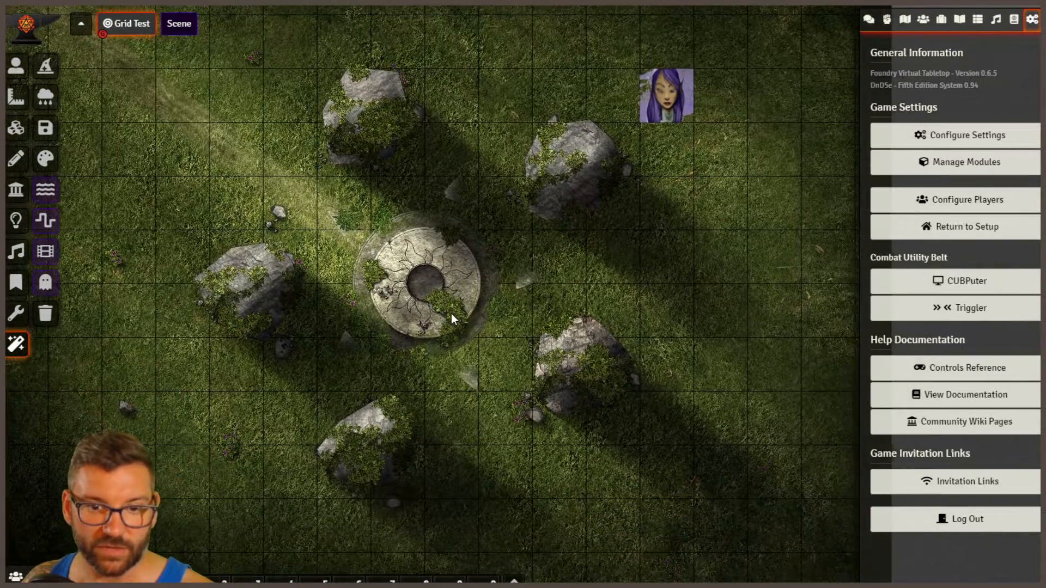
Turn off the Topdown Rain weather effect and save, and enable and save the Clouds effect in its place.
{"action": "left_click", "coordinate": [46, 101]}
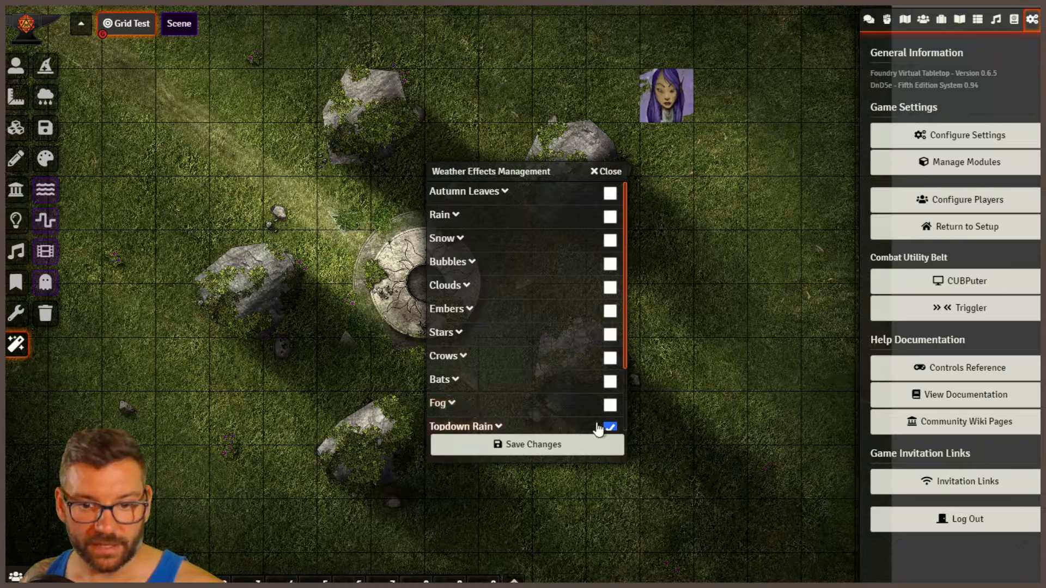
{"action": "left_click", "coordinate": [548, 444]}
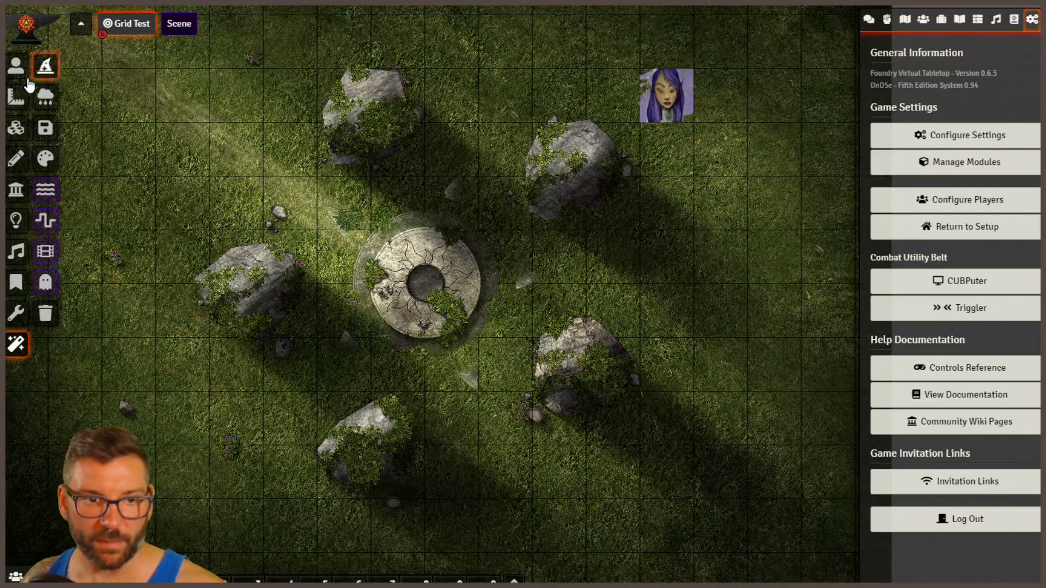
{"action": "left_click", "coordinate": [44, 100]}
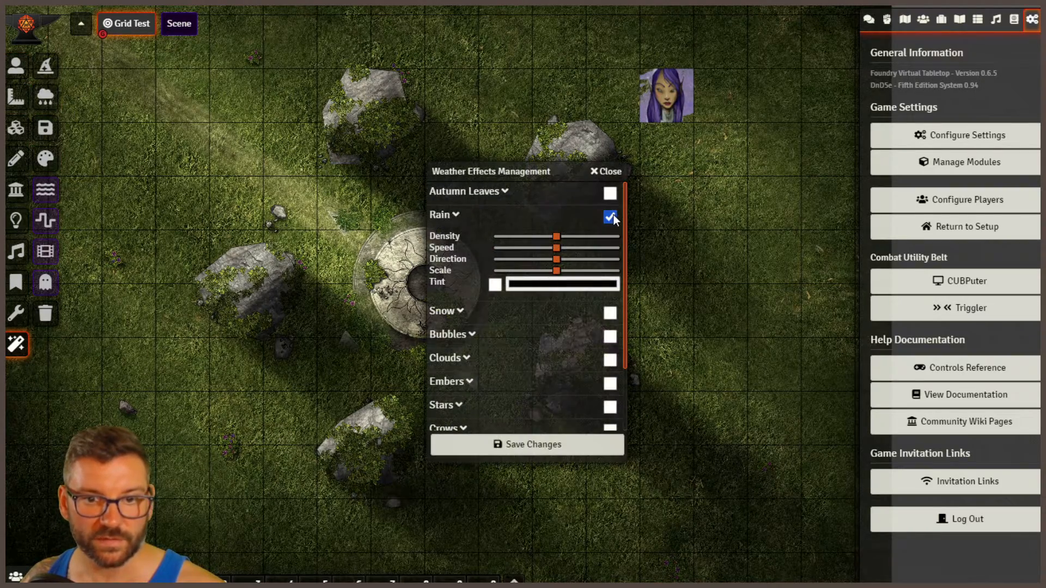
{"action": "scroll", "coordinate": [579, 370], "scroll_direction": "down", "scroll_amount": 2}
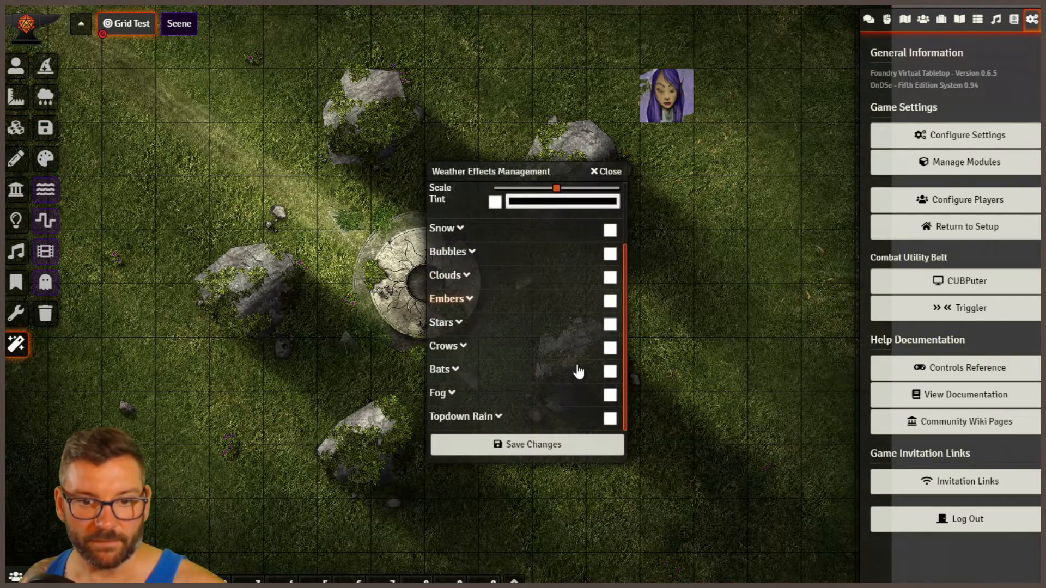
{"action": "left_click", "coordinate": [609, 278]}
{"action": "left_click", "coordinate": [555, 444]}
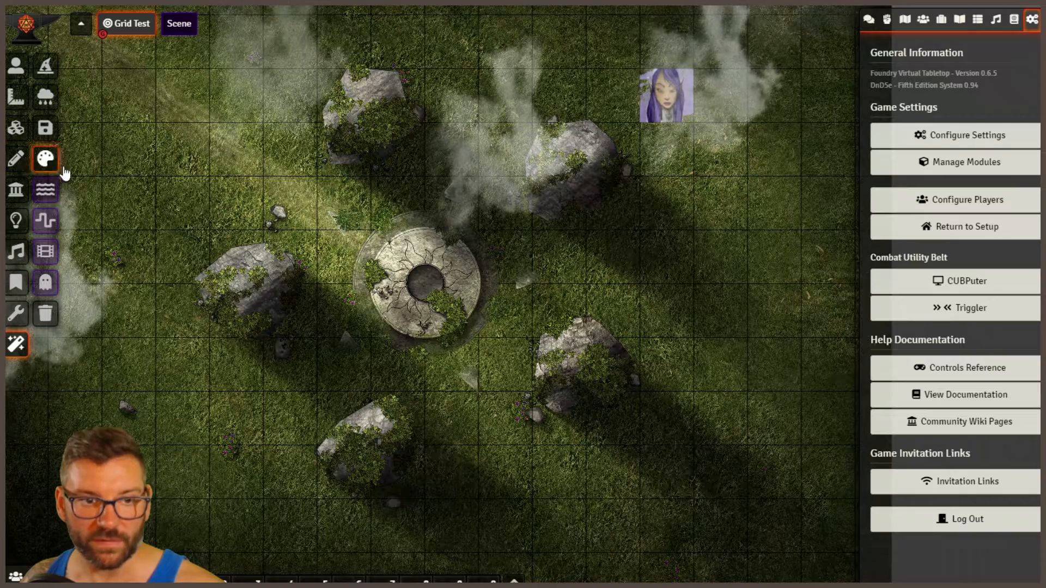
Disable the Clouds effect in the weather effects management and save the weather.
{"action": "left_click", "coordinate": [43, 102]}
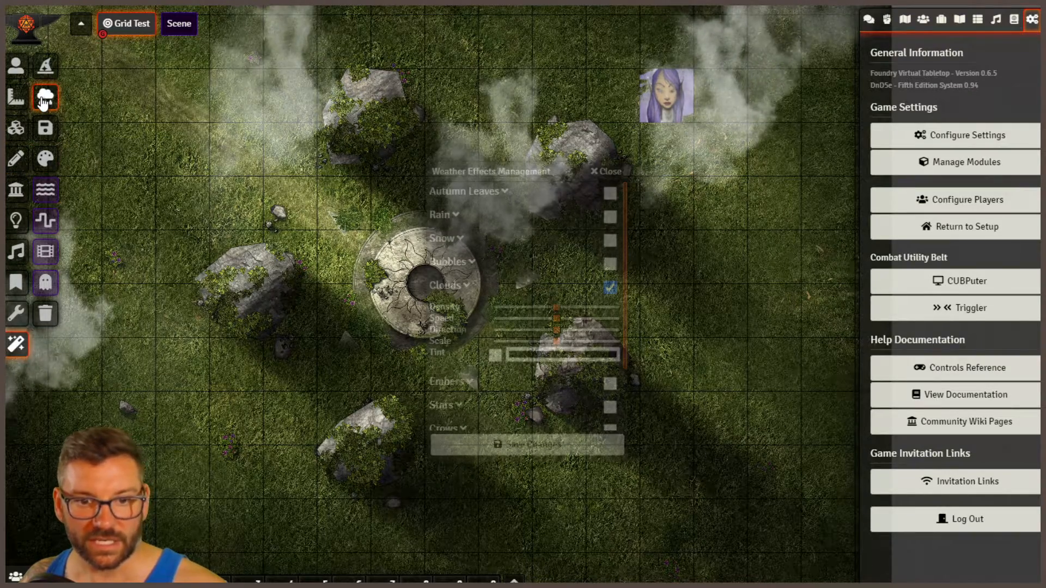
{"action": "left_click", "coordinate": [609, 287]}
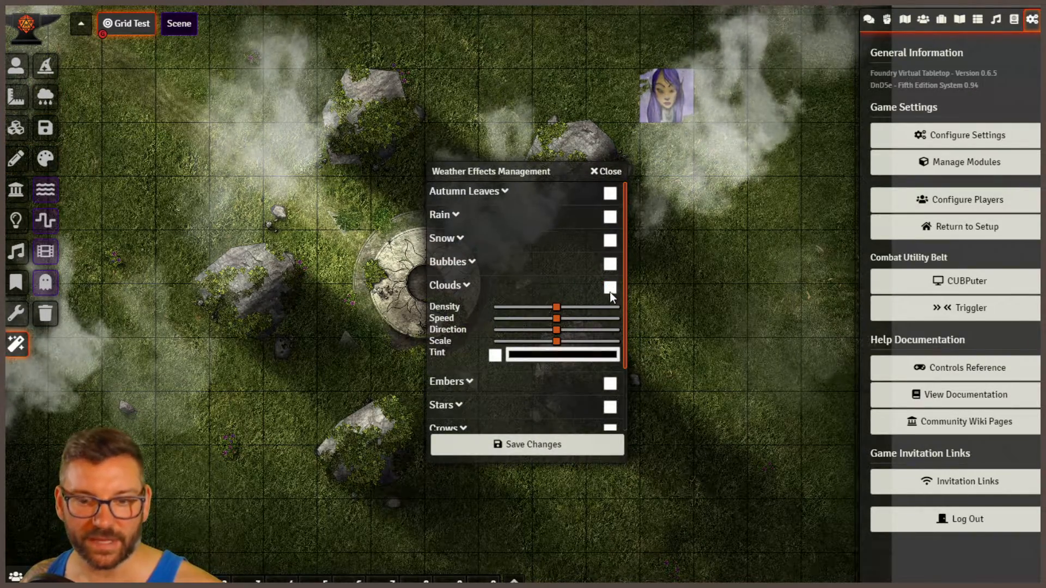
{"action": "left_click", "coordinate": [469, 292]}
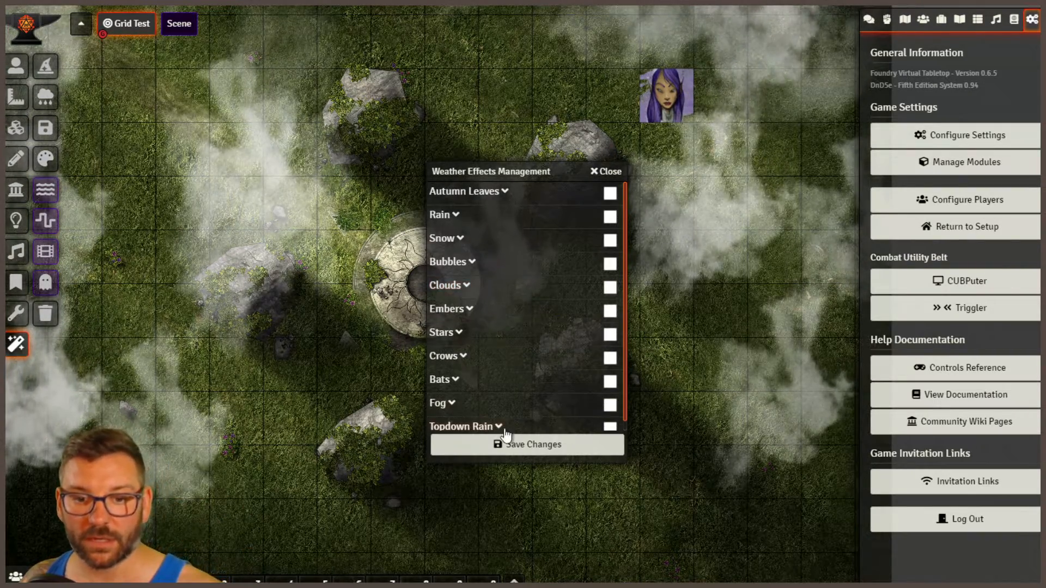
{"action": "left_click", "coordinate": [501, 447]}
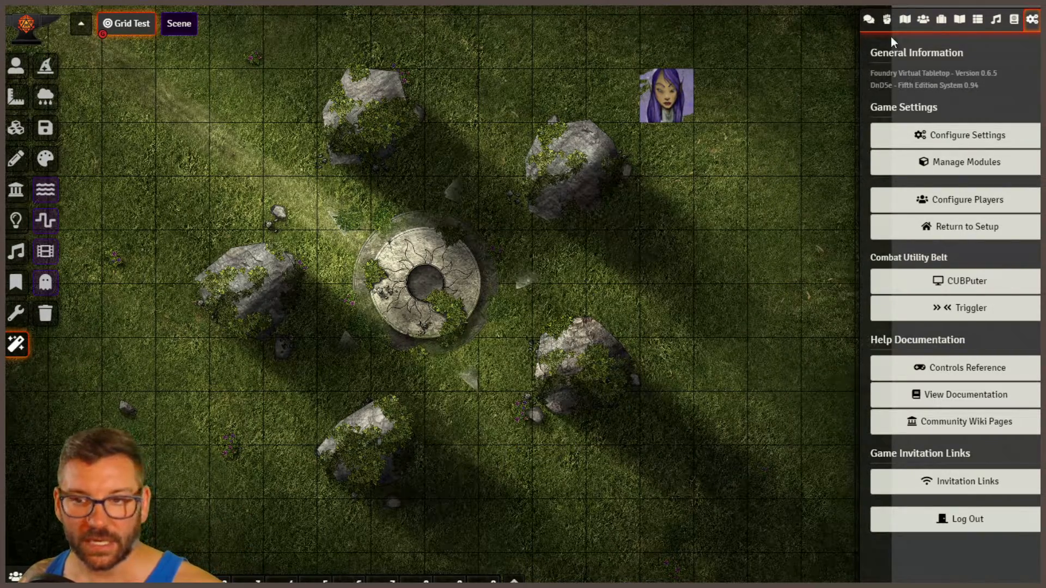
Set the Grid Test scene's own Weather Effect to Clouds, save it, and switch to Scene and back to check the clouds.
{"action": "left_click", "coordinate": [906, 22]}
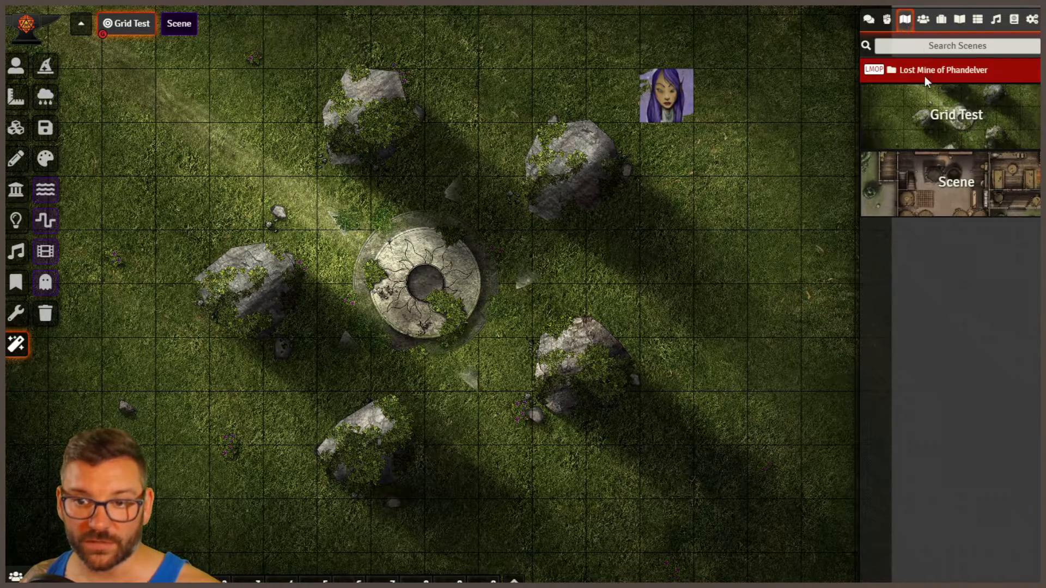
{"action": "right_click", "coordinate": [974, 126]}
{"action": "left_click", "coordinate": [910, 161]}
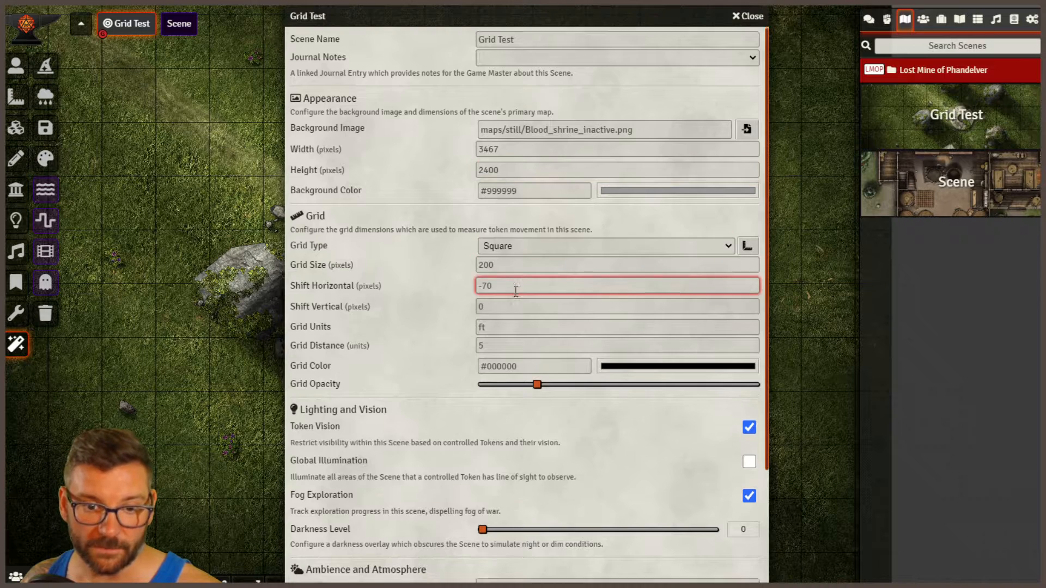
{"action": "scroll", "coordinate": [485, 309], "scroll_direction": "down", "scroll_amount": 2}
{"action": "scroll", "coordinate": [420, 354], "scroll_direction": "down", "scroll_amount": 1}
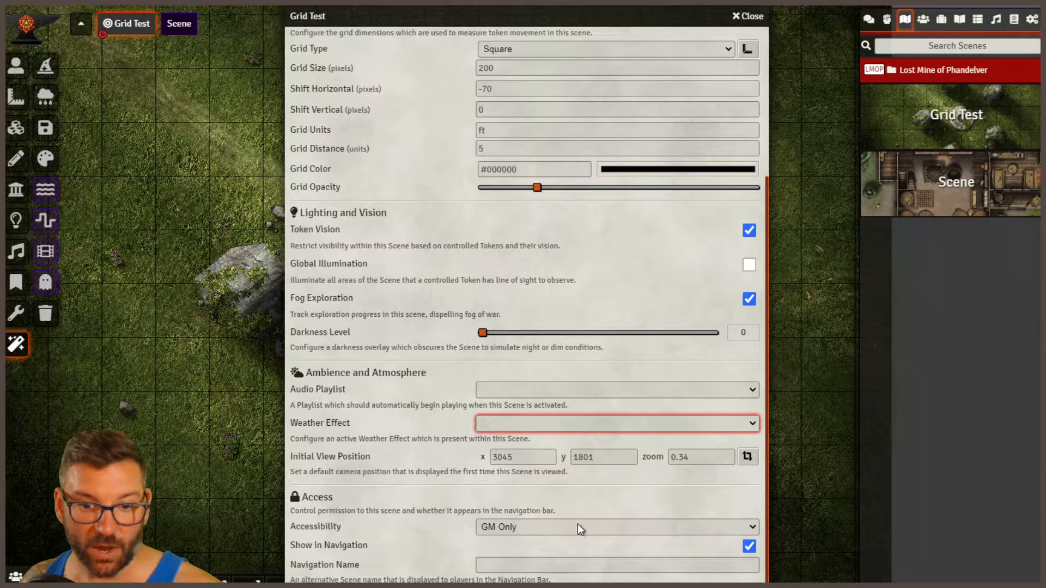
{"action": "left_click", "coordinate": [544, 491]}
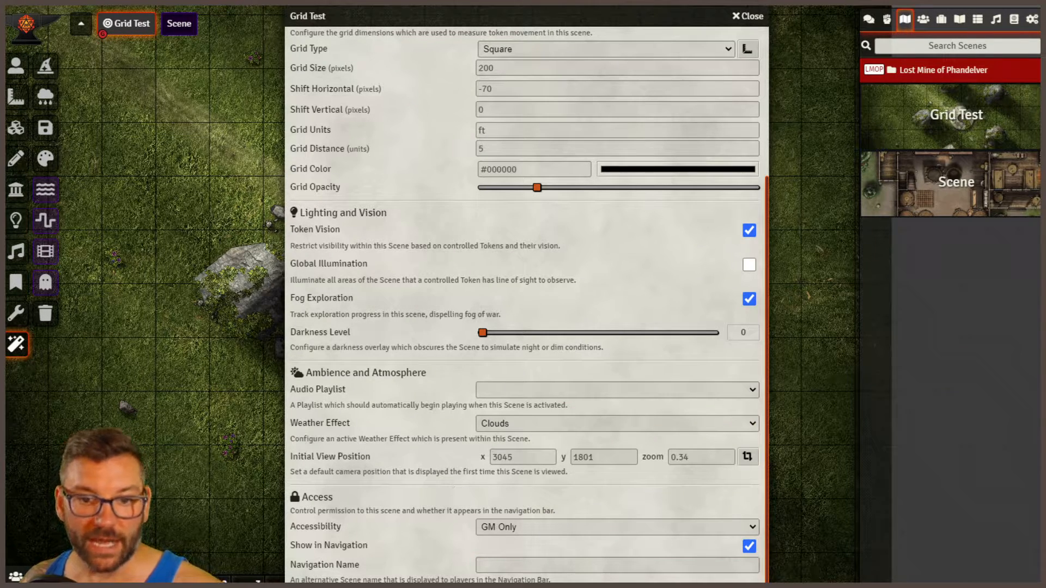
{"action": "key", "text": "Return"}
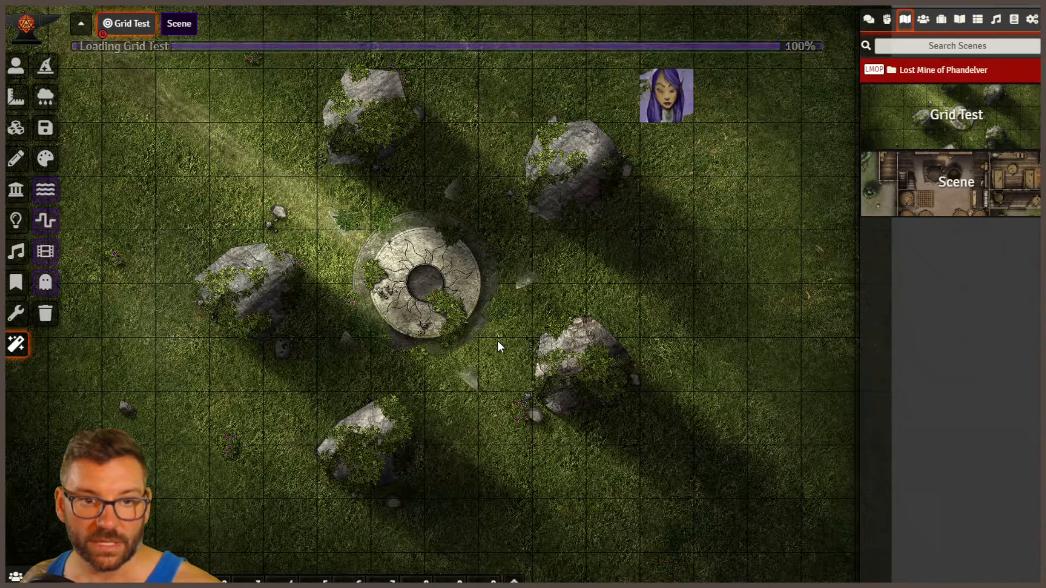
{"action": "left_click", "coordinate": [183, 30]}
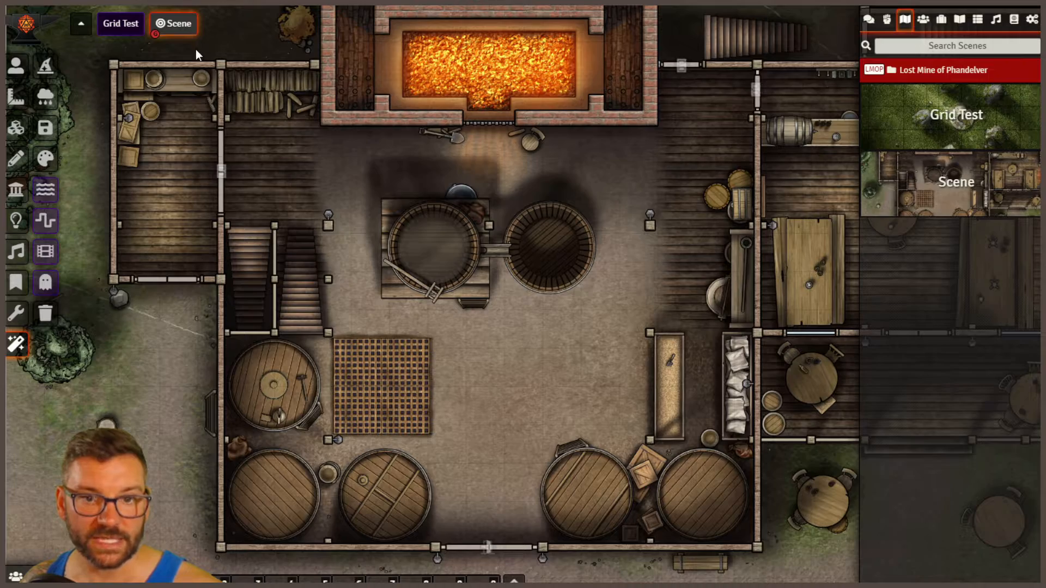
{"action": "left_click", "coordinate": [134, 47]}
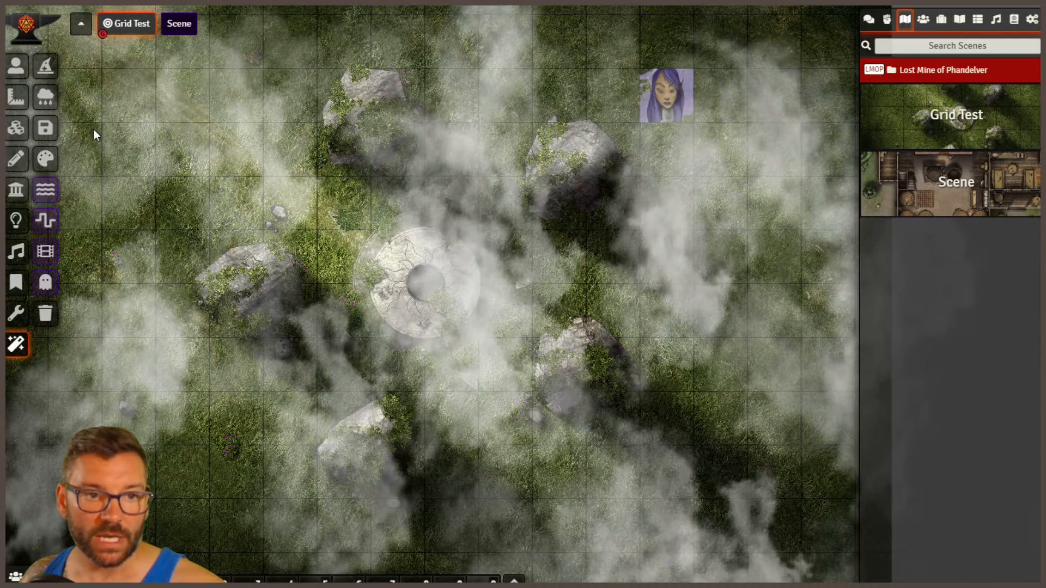
Try a red Tint filter on the Grid Test scene, save it with the tint enabled, and remove the tint again.
{"action": "left_click", "coordinate": [45, 159]}
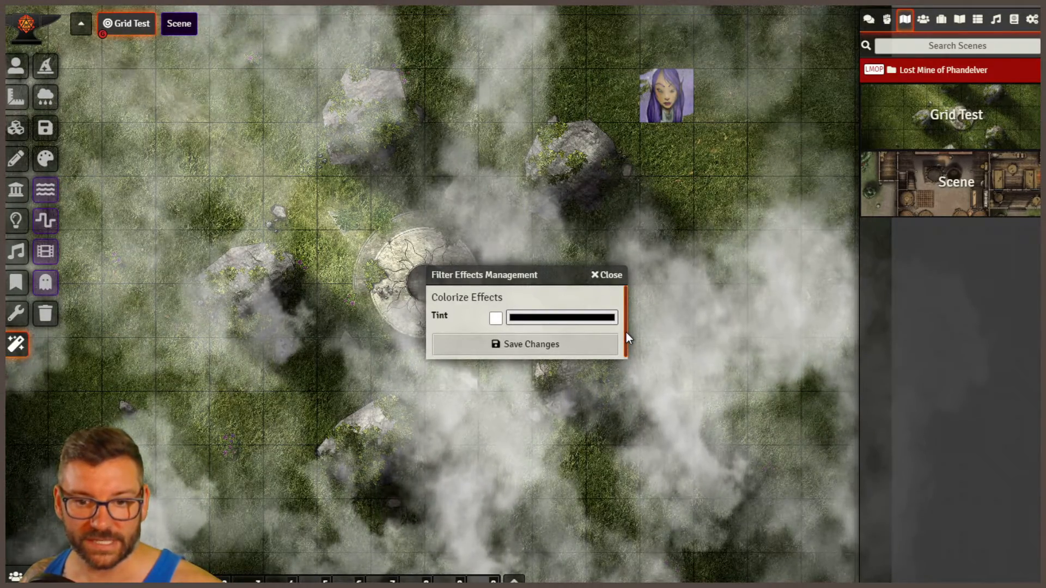
{"action": "left_click", "coordinate": [626, 332]}
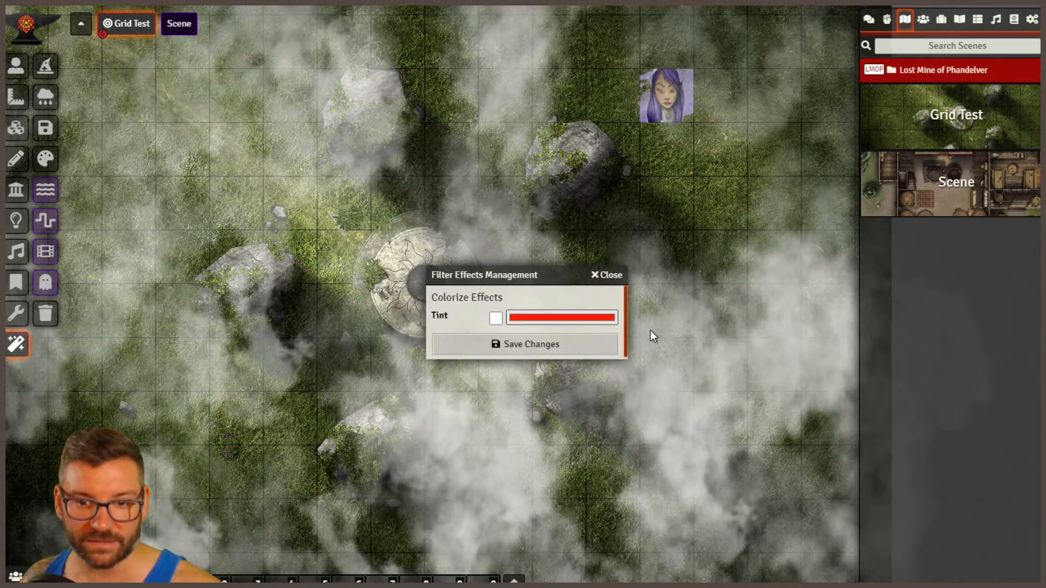
{"action": "left_click", "coordinate": [465, 349]}
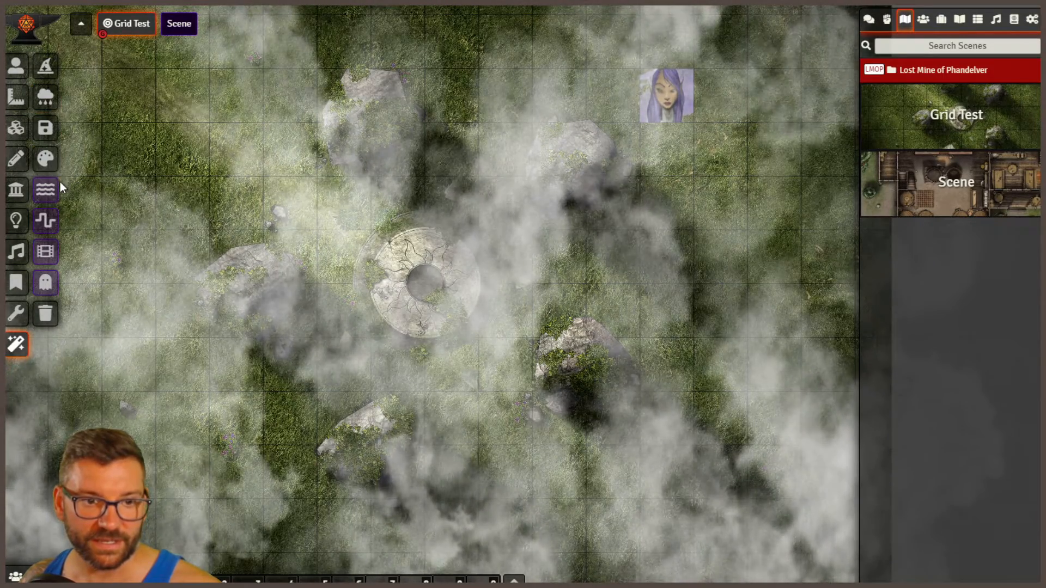
{"action": "left_click", "coordinate": [46, 159]}
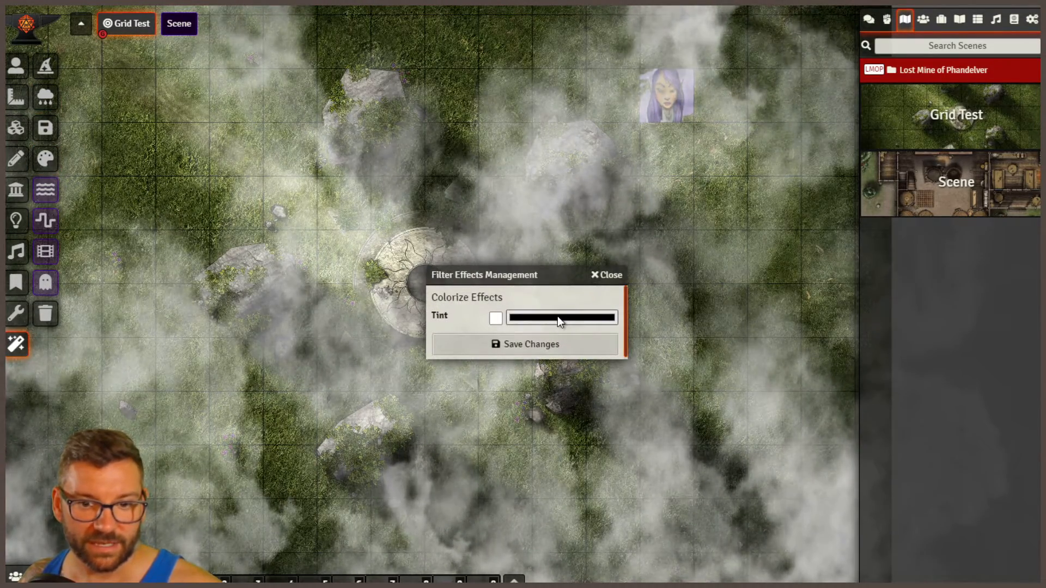
{"action": "left_click", "coordinate": [496, 317]}
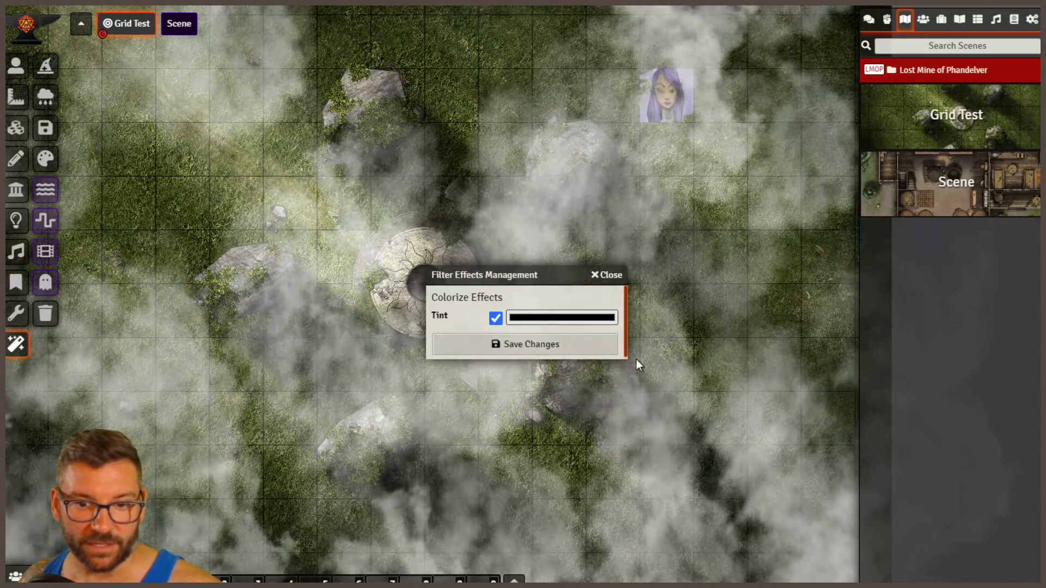
{"action": "left_click", "coordinate": [450, 345]}
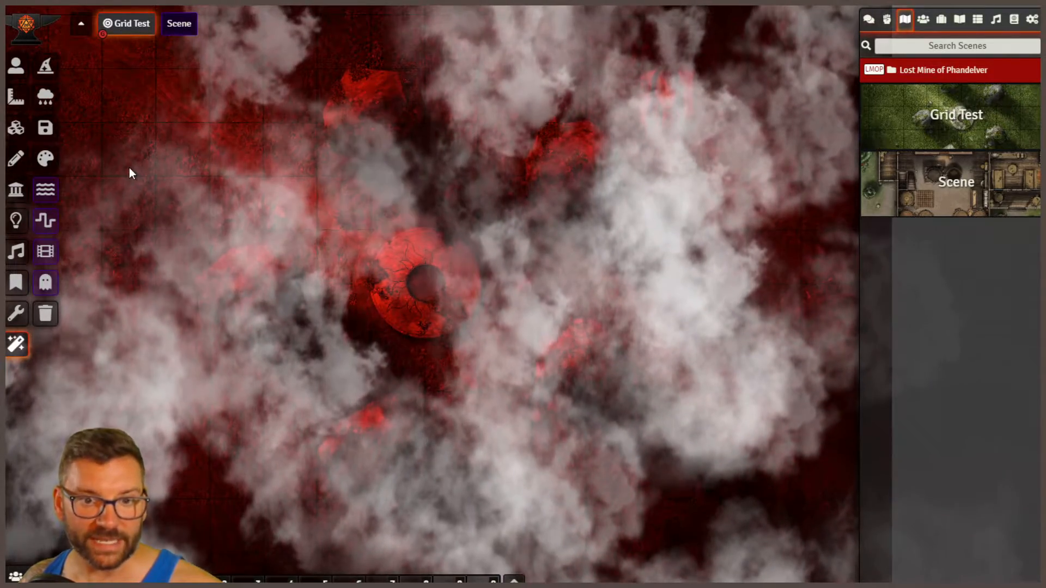
{"action": "left_click", "coordinate": [46, 161]}
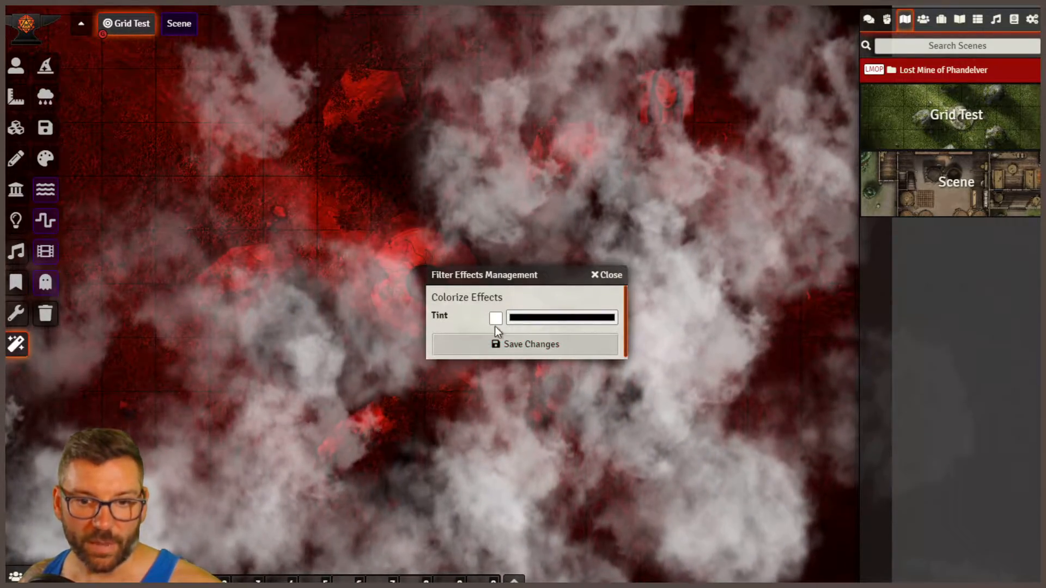
{"action": "left_click", "coordinate": [488, 346]}
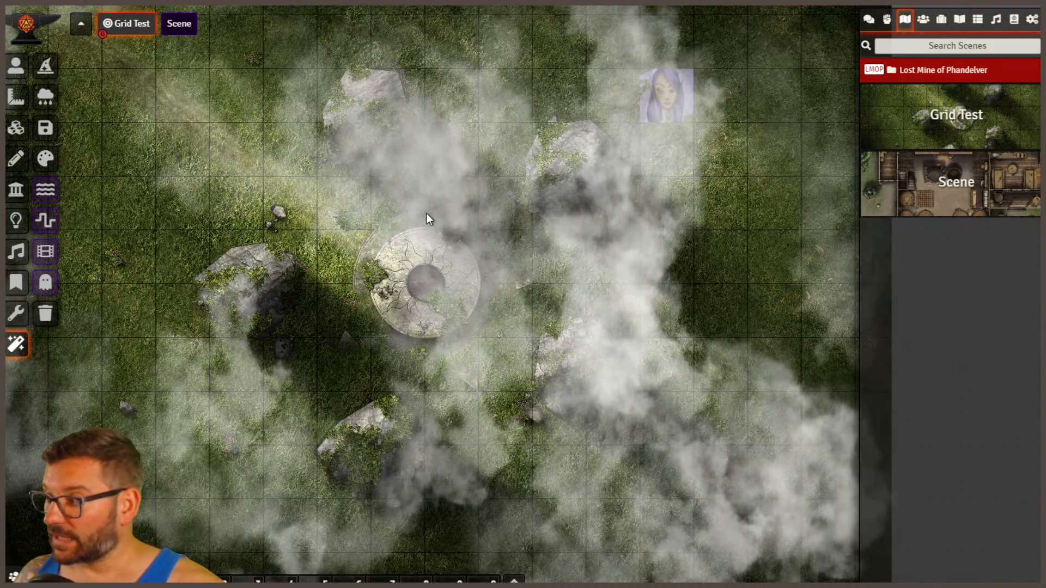
Collapse the Less Fog section in the game's module settings, look through the list of configurable modules, and close the settings.
{"action": "left_click", "coordinate": [1032, 19]}
{"action": "left_click", "coordinate": [967, 135]}
{"action": "left_click", "coordinate": [649, 44]}
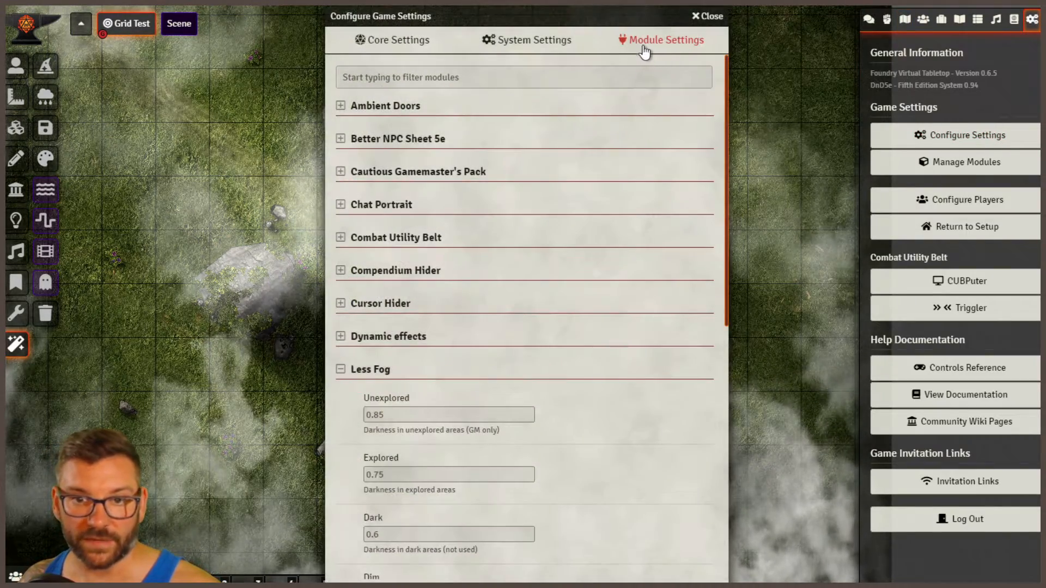
{"action": "left_click", "coordinate": [347, 373]}
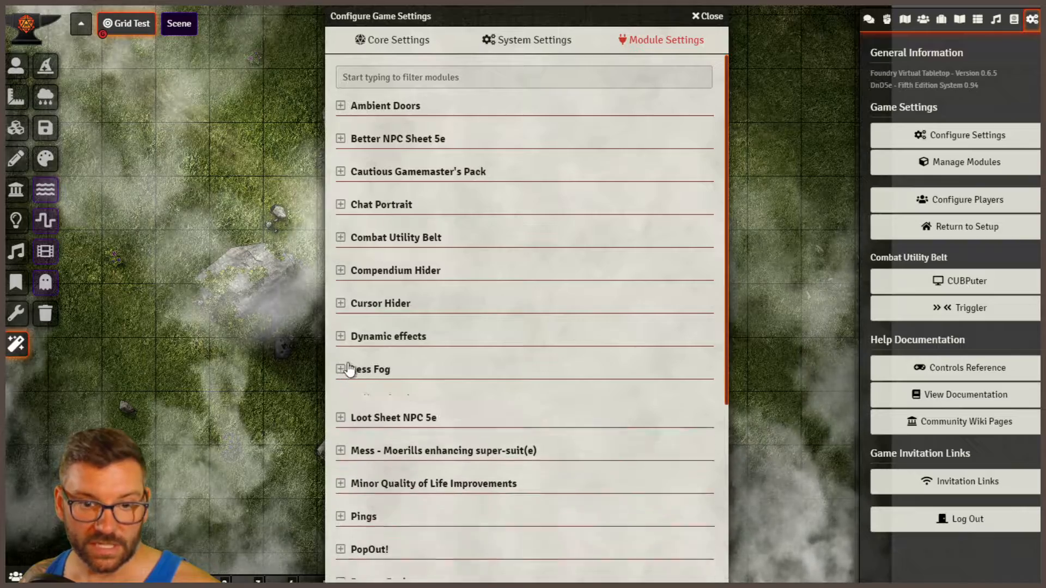
{"action": "scroll", "coordinate": [527, 293], "scroll_direction": "down", "scroll_amount": 1}
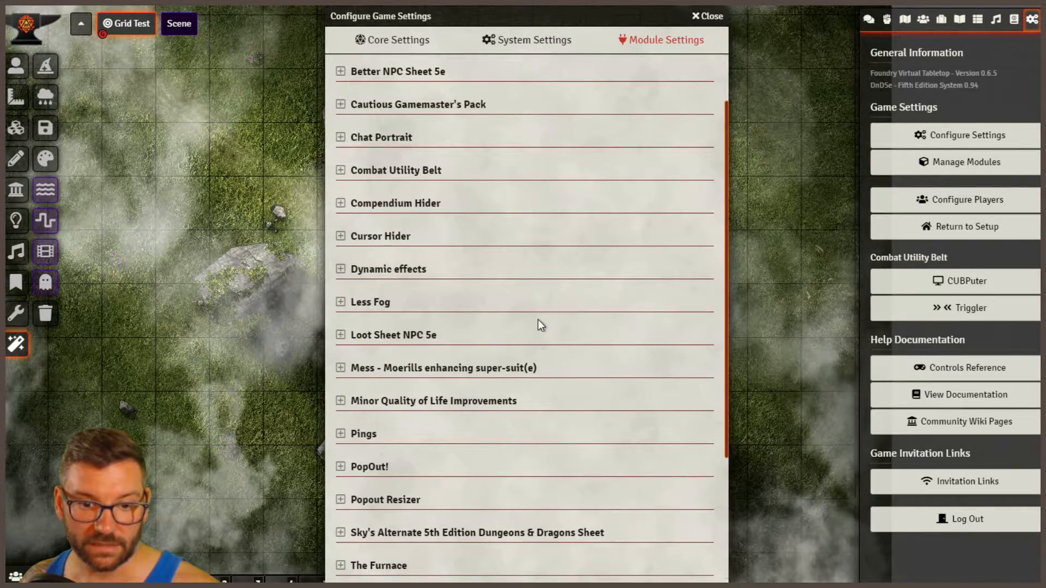
{"action": "scroll", "coordinate": [539, 337], "scroll_direction": "down", "scroll_amount": 3}
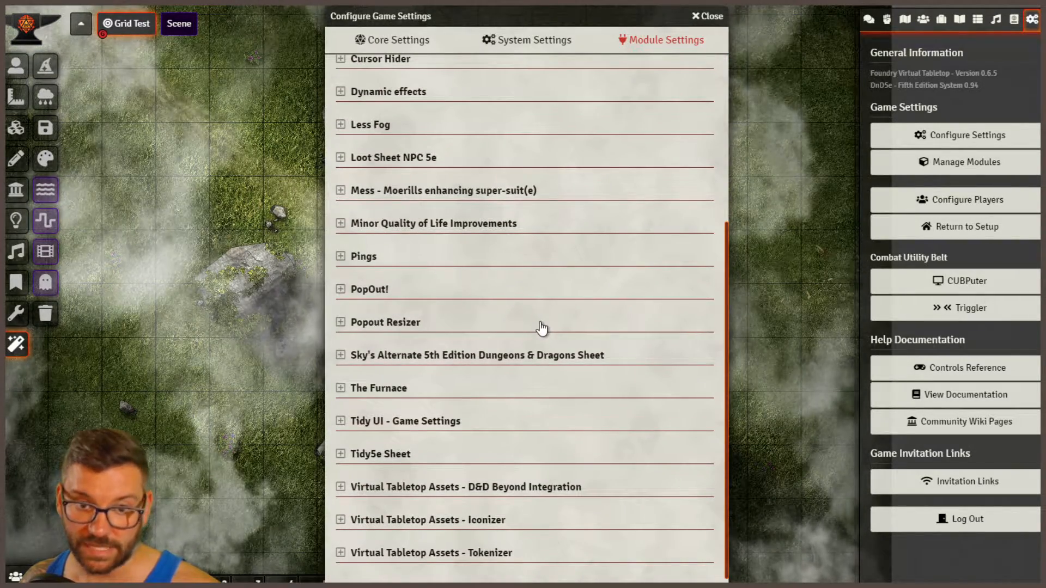
{"action": "scroll", "coordinate": [541, 328], "scroll_direction": "up", "scroll_amount": 2}
{"action": "scroll", "coordinate": [541, 328], "scroll_direction": "down", "scroll_amount": 2}
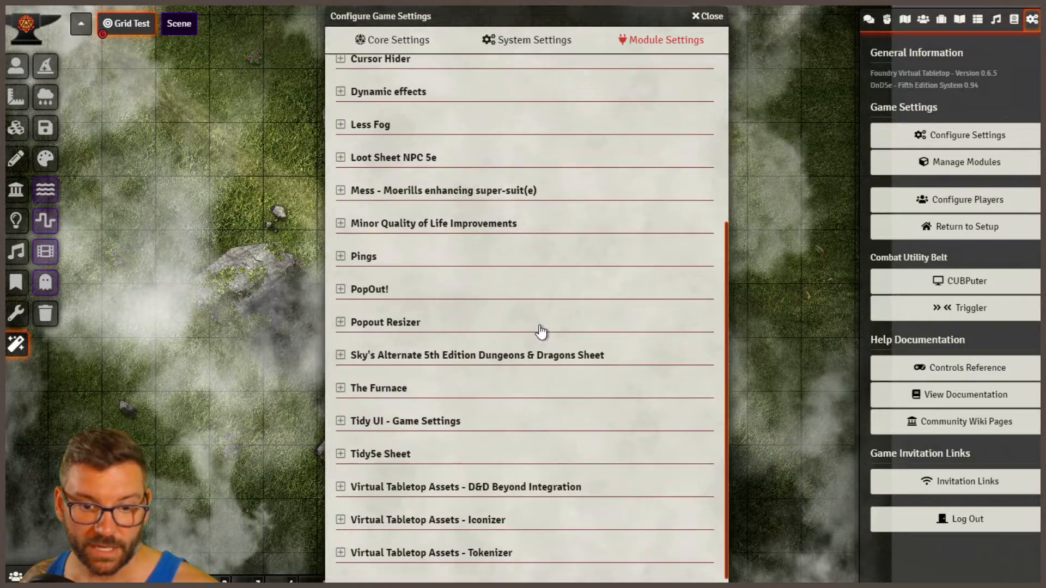
{"action": "scroll", "coordinate": [539, 329], "scroll_direction": "up", "scroll_amount": 4}
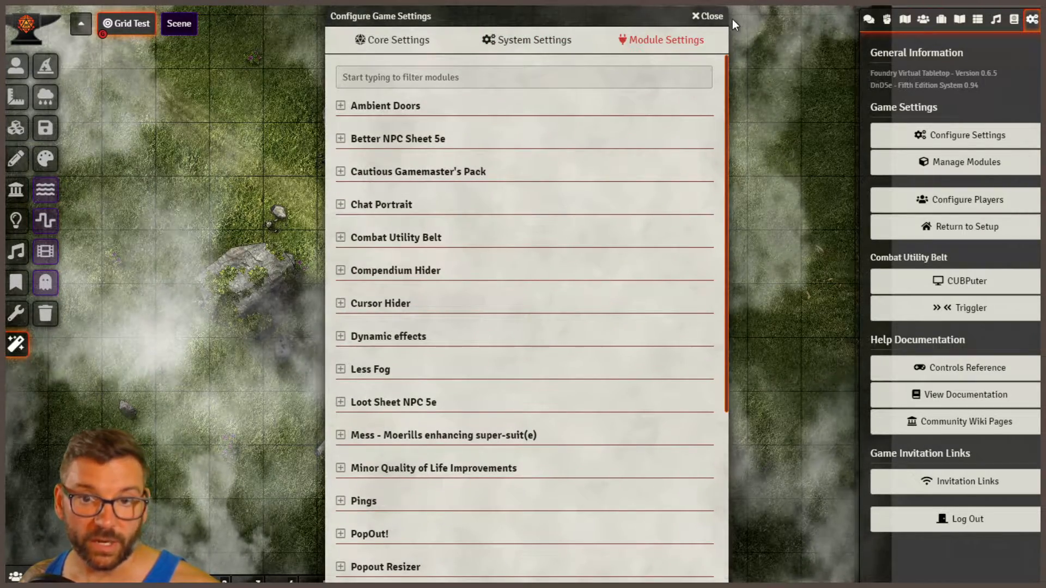
{"action": "left_click", "coordinate": [711, 17]}
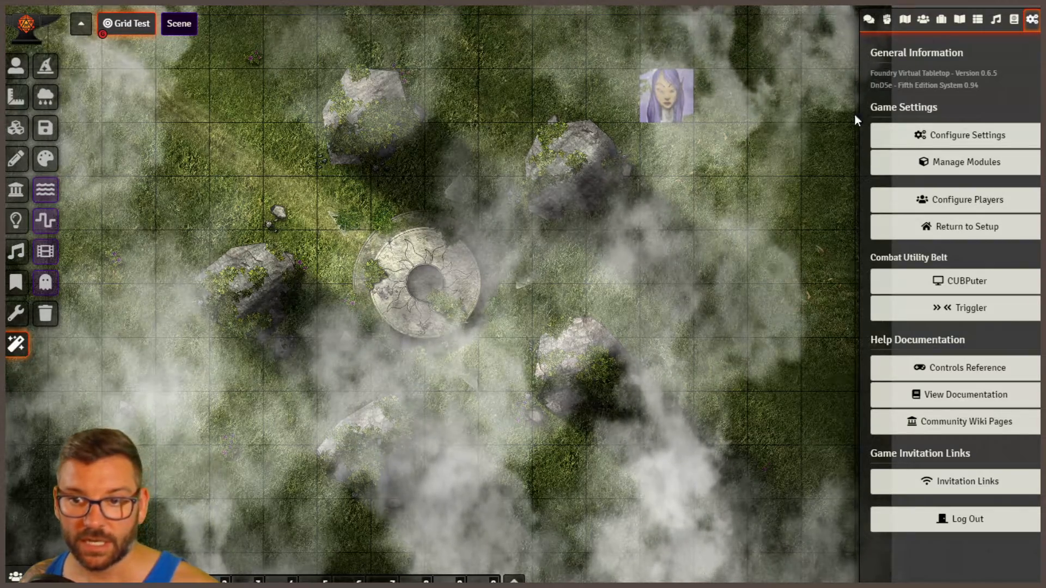
Review the Weather Effect option in the Grid Test scene configuration and close it without changes.
{"action": "left_click", "coordinate": [909, 26]}
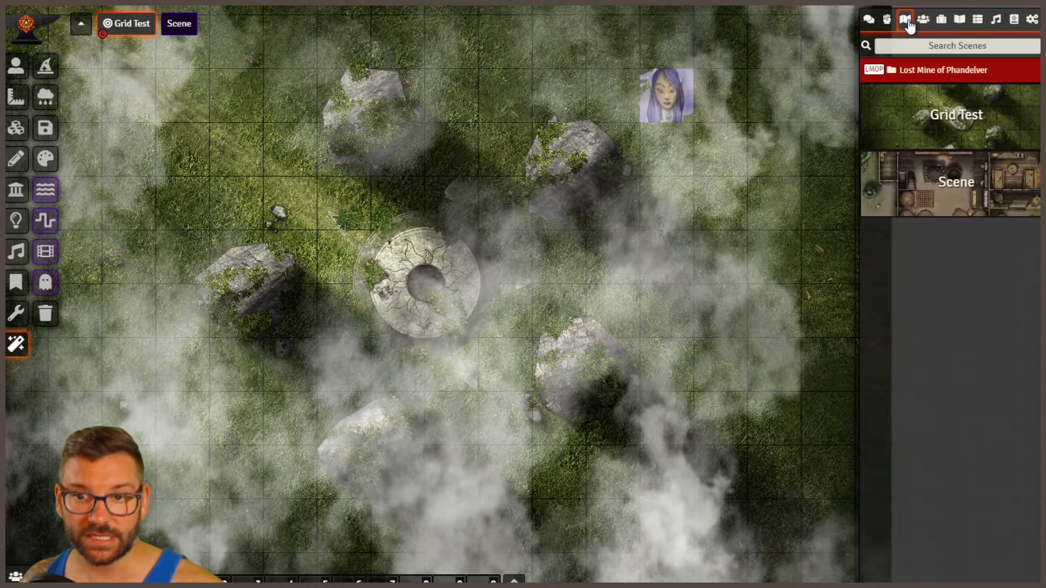
{"action": "right_click", "coordinate": [921, 96]}
{"action": "left_click", "coordinate": [912, 162]}
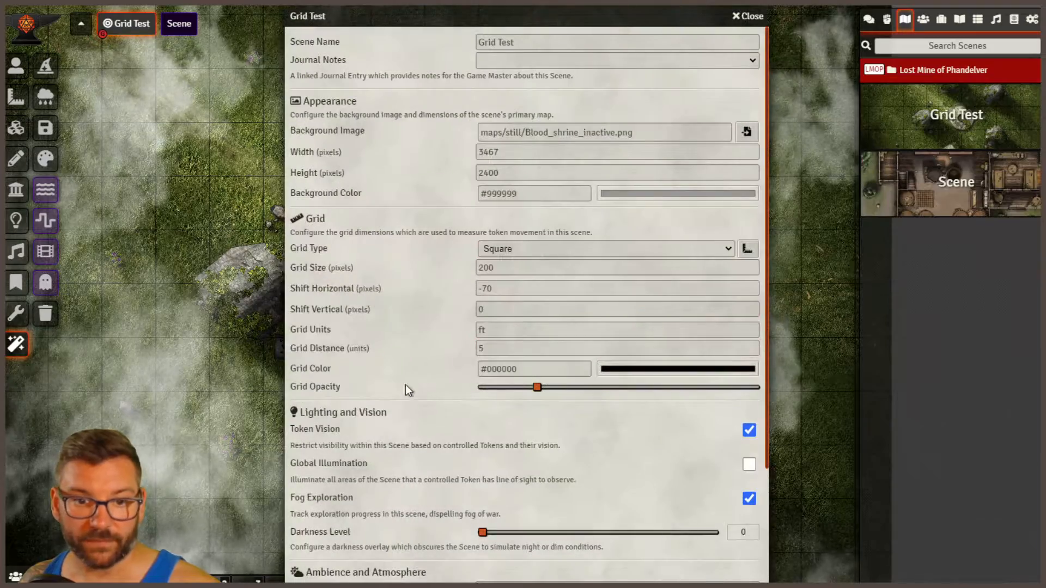
{"action": "scroll", "coordinate": [396, 397], "scroll_direction": "down", "scroll_amount": 4}
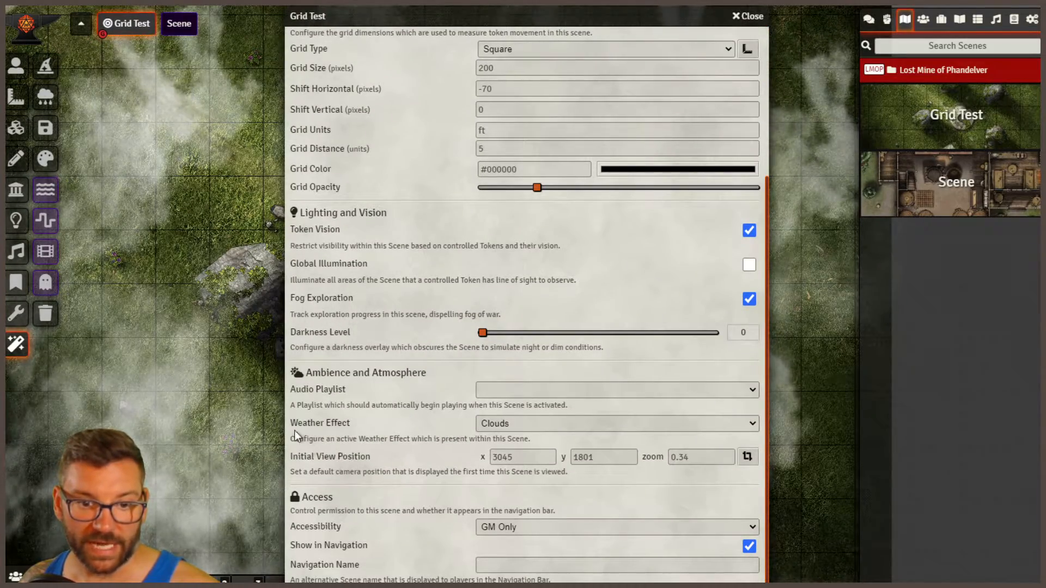
{"action": "key", "text": "Escape"}
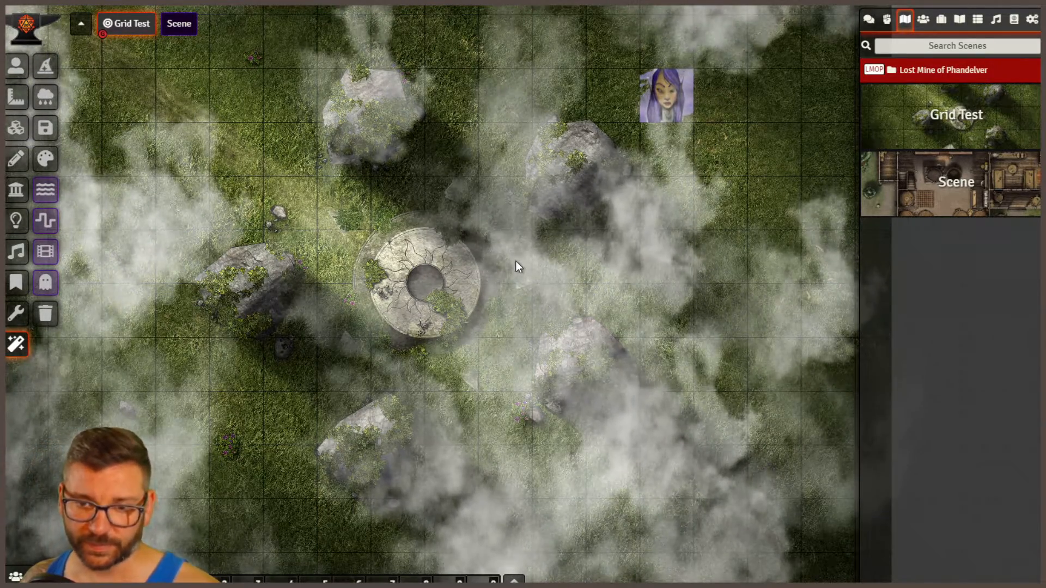
Look through the list of particle effects in the Weather Effects Management window and close it without choosing any.
{"action": "left_click", "coordinate": [57, 95]}
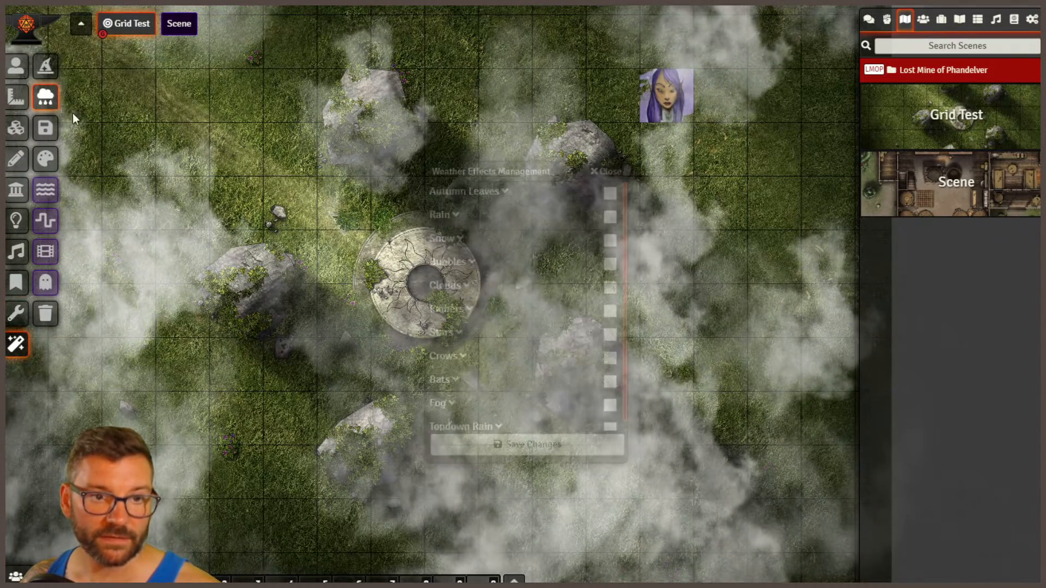
{"action": "scroll", "coordinate": [586, 432], "scroll_direction": "down", "scroll_amount": 1}
{"action": "scroll", "coordinate": [586, 432], "scroll_direction": "up", "scroll_amount": 1}
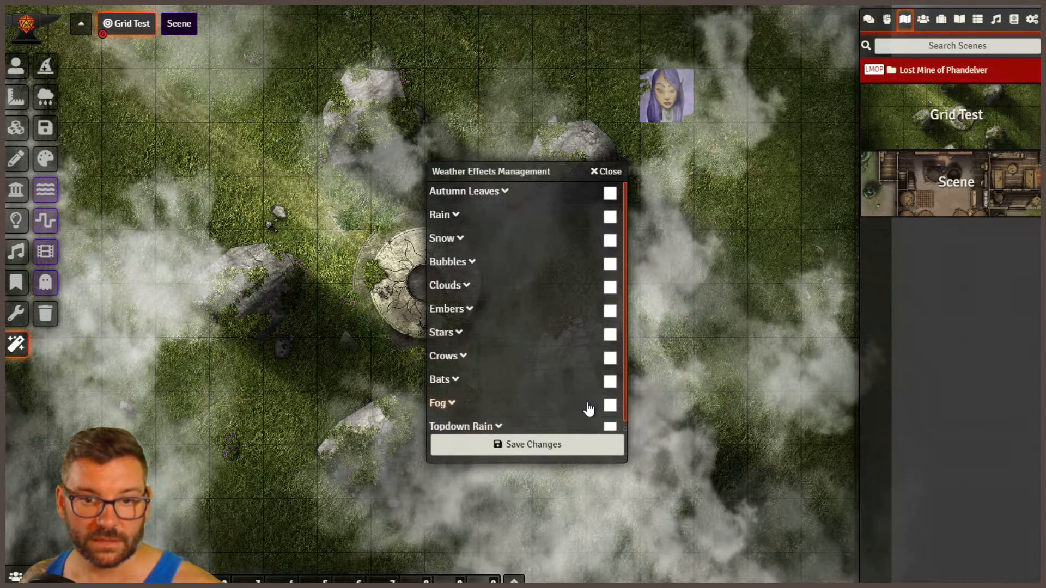
{"action": "left_click", "coordinate": [601, 183]}
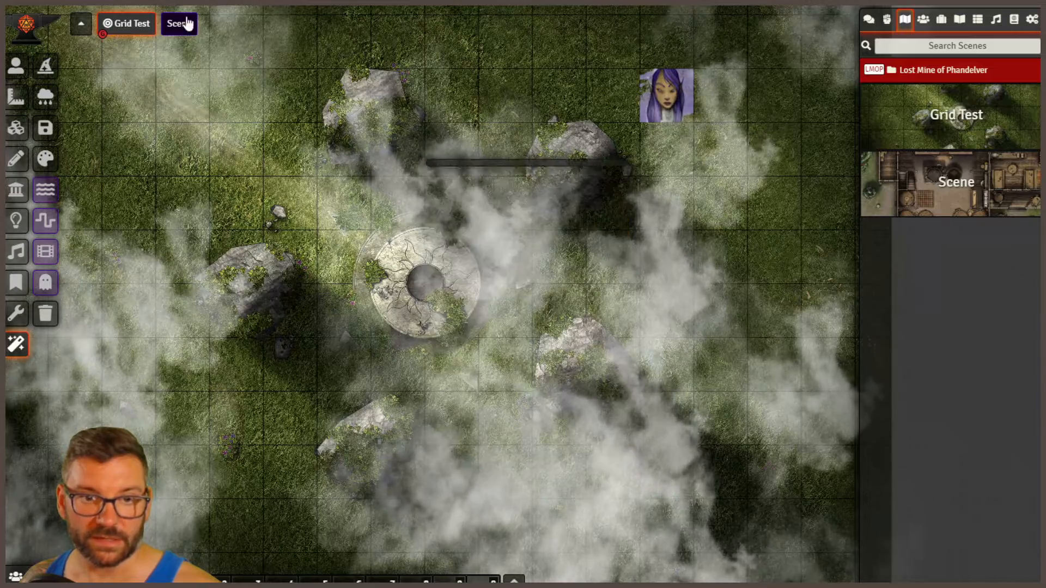
Set the Grid Test scene's Weather Effect to blank in its configuration and save the scene.
{"action": "right_click", "coordinate": [129, 23]}
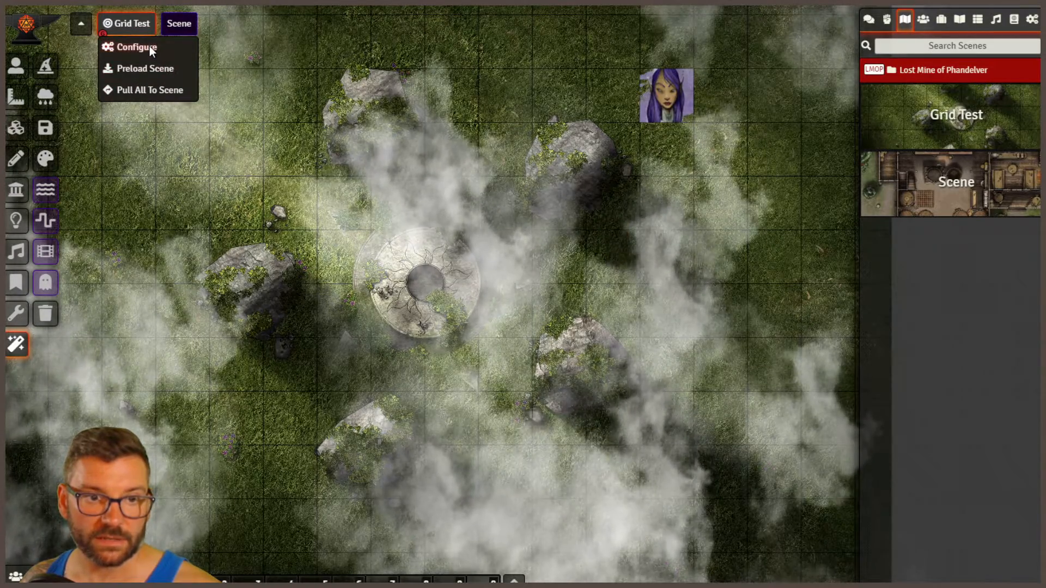
{"action": "left_click", "coordinate": [150, 46]}
{"action": "scroll", "coordinate": [487, 400], "scroll_direction": "down", "scroll_amount": 3}
{"action": "left_click", "coordinate": [492, 404]}
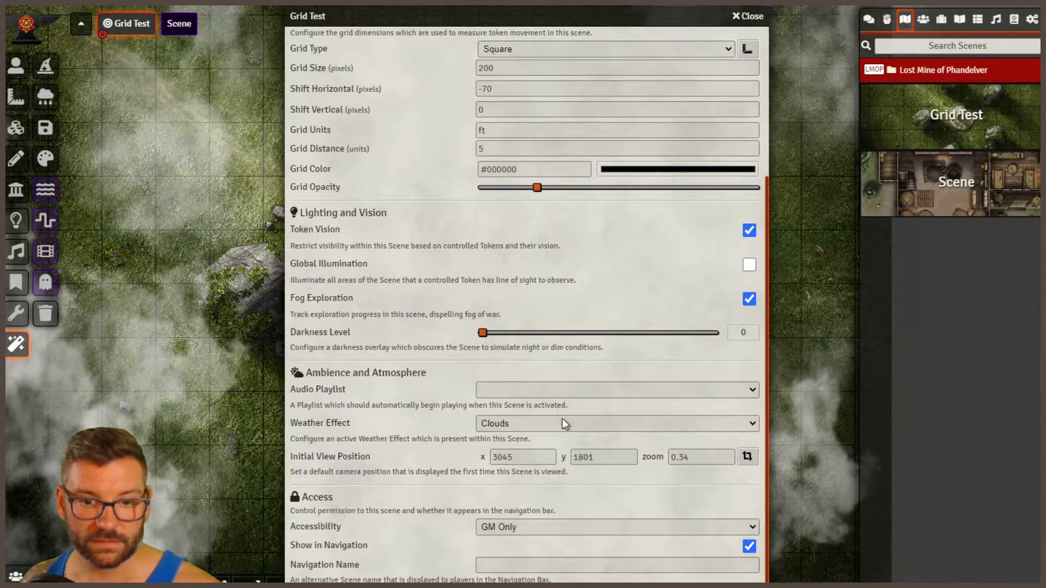
{"action": "left_click", "coordinate": [564, 422]}
{"action": "left_click", "coordinate": [555, 442]}
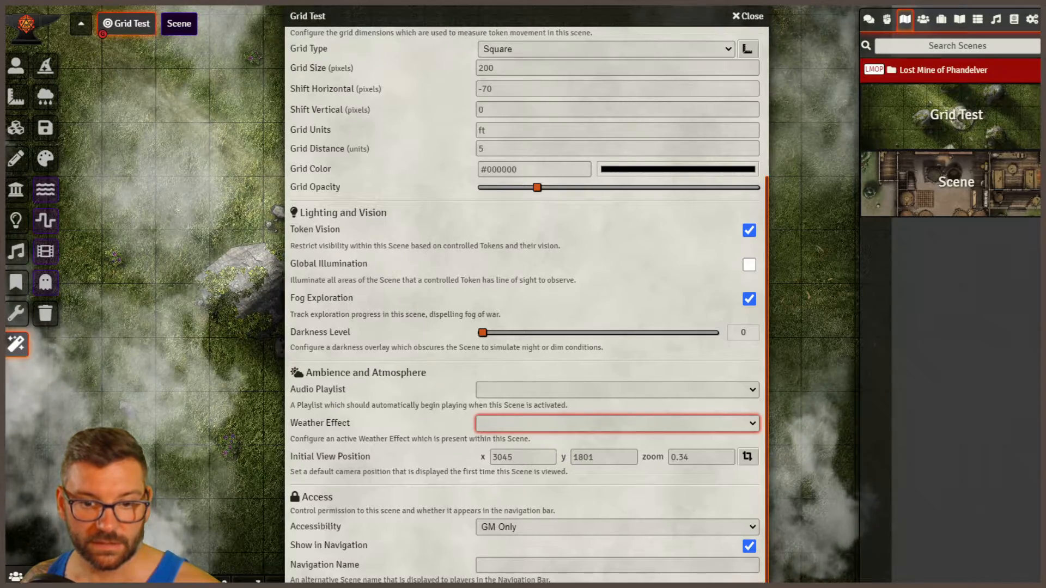
{"action": "left_click", "coordinate": [469, 586]}
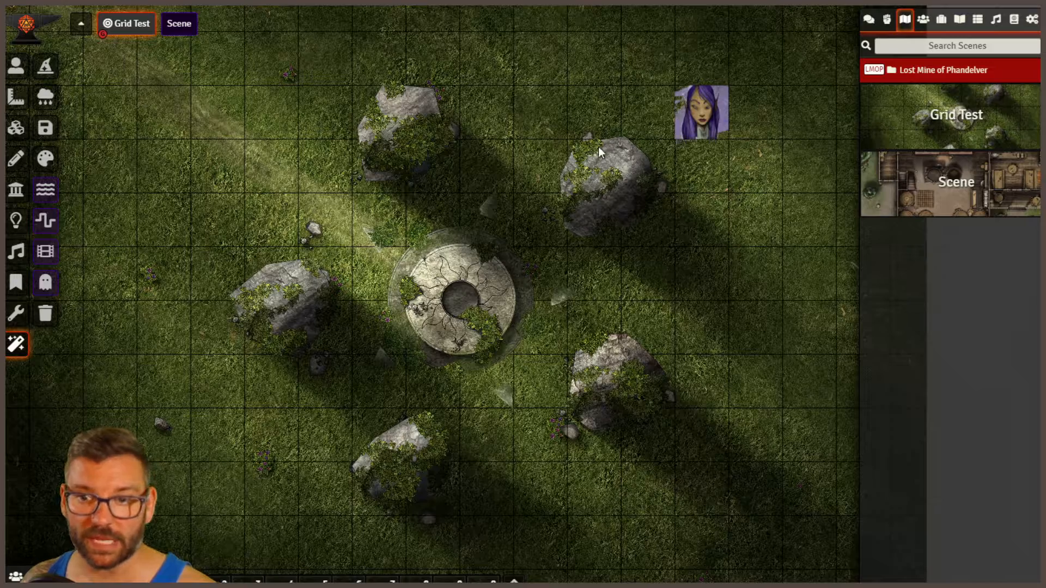
Open the settings menu of Mess - Moerills enhancing super-suit(e) from the game's module settings and move its window aside.
{"action": "left_click", "coordinate": [1032, 22]}
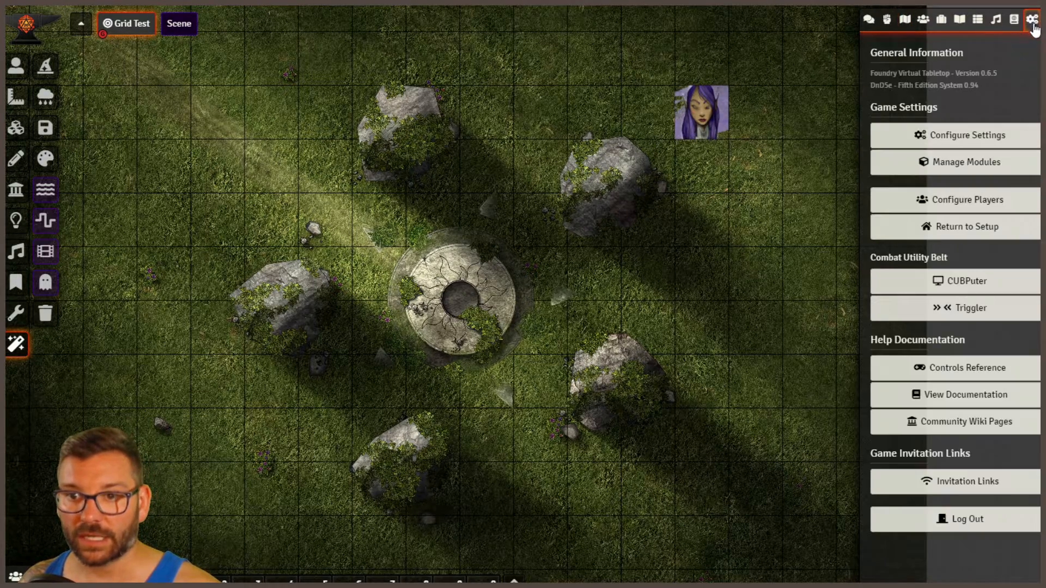
{"action": "left_click", "coordinate": [954, 140]}
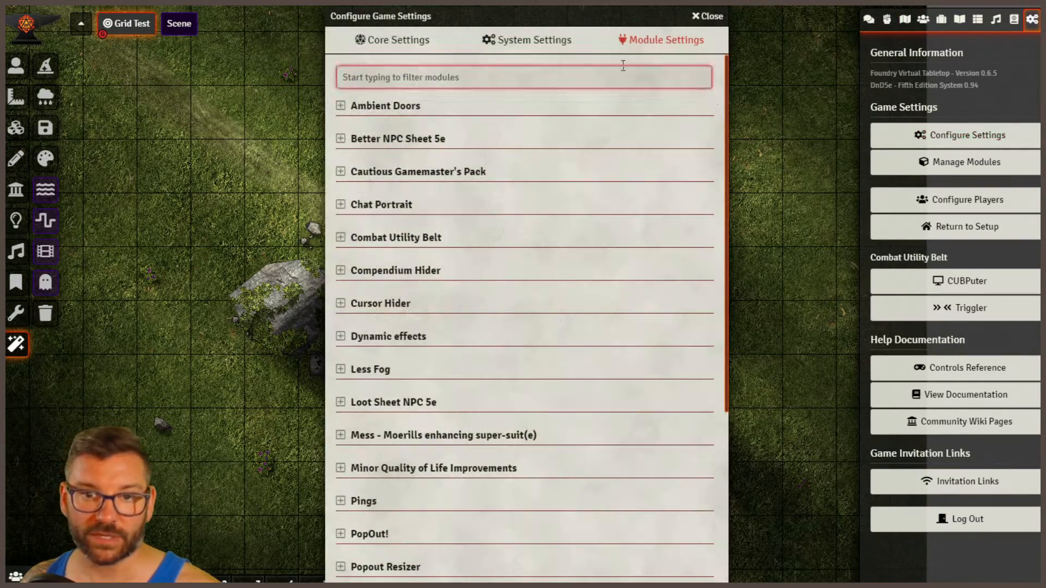
{"action": "left_click", "coordinate": [340, 435]}
{"action": "scroll", "coordinate": [421, 308], "scroll_direction": "down", "scroll_amount": 4}
{"action": "left_click", "coordinate": [560, 282]}
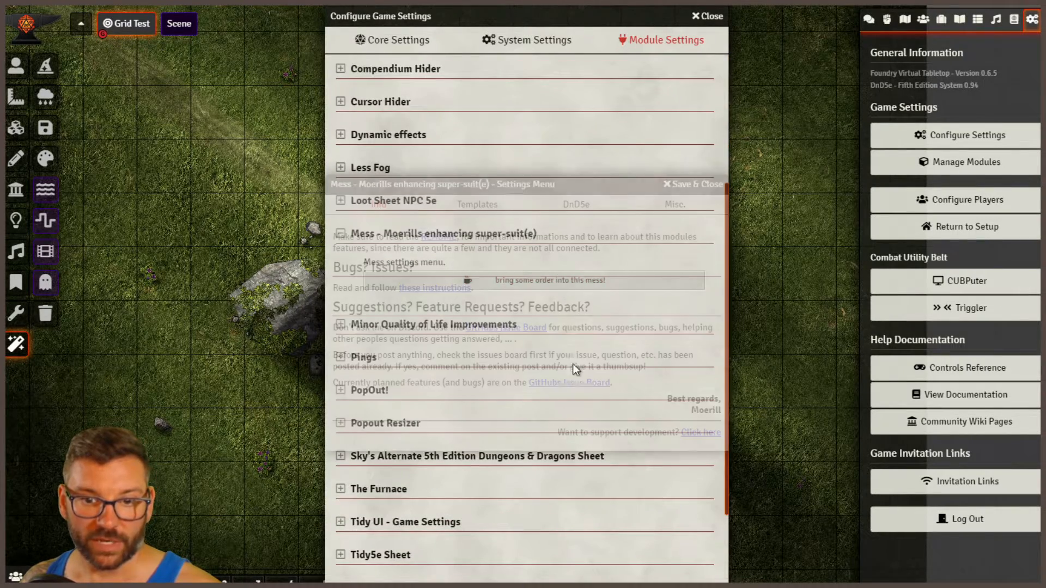
{"action": "left_click_drag", "start_coordinate": [469, 186], "coordinate": [308, 93]}
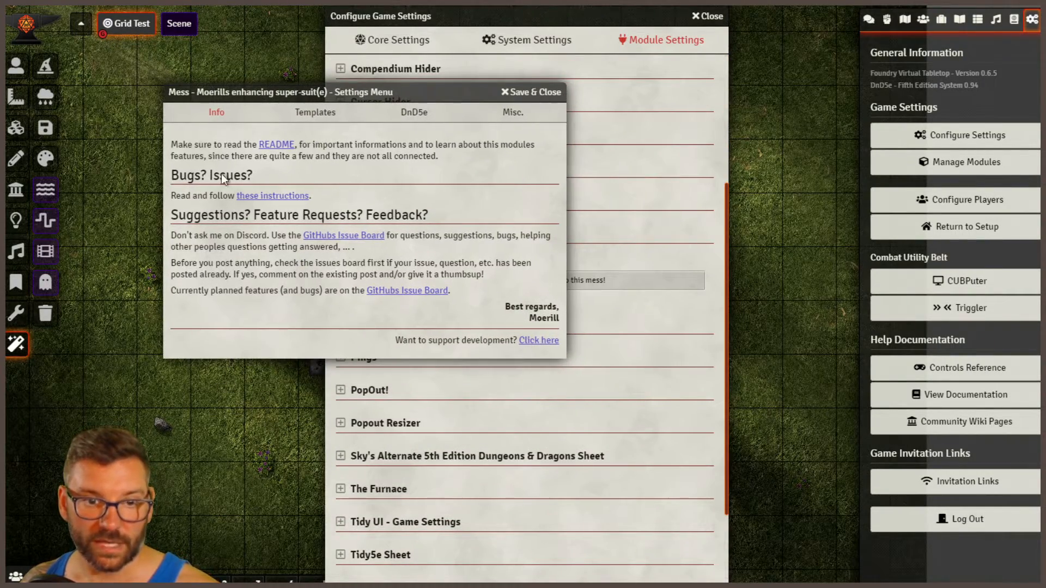
Examine the Mess template options and the default template textures for each damage type.
{"action": "left_click", "coordinate": [314, 112]}
{"action": "scroll", "coordinate": [253, 301], "scroll_direction": "down", "scroll_amount": 10}
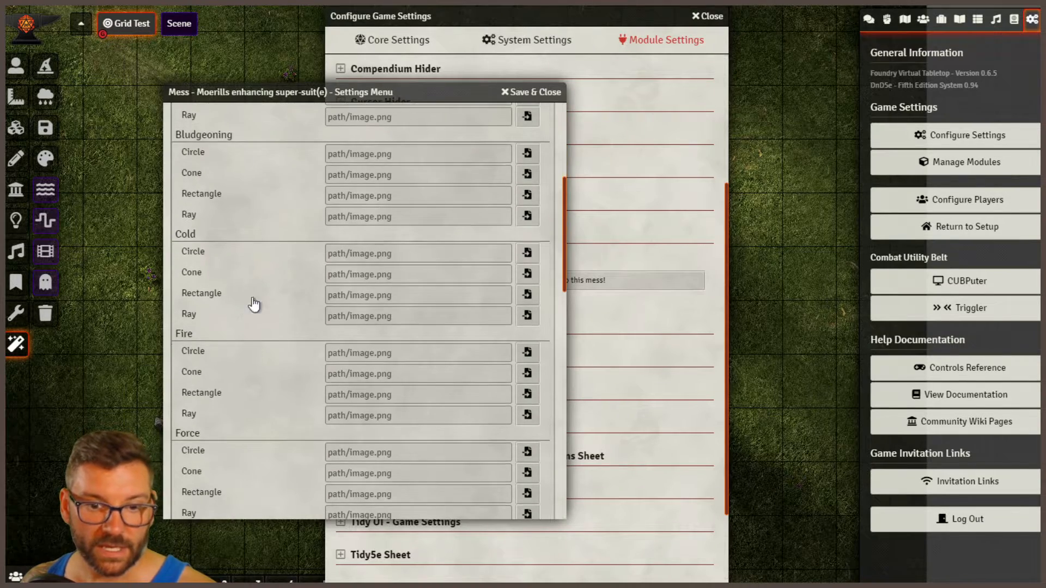
{"action": "scroll", "coordinate": [300, 444], "scroll_direction": "down", "scroll_amount": 6}
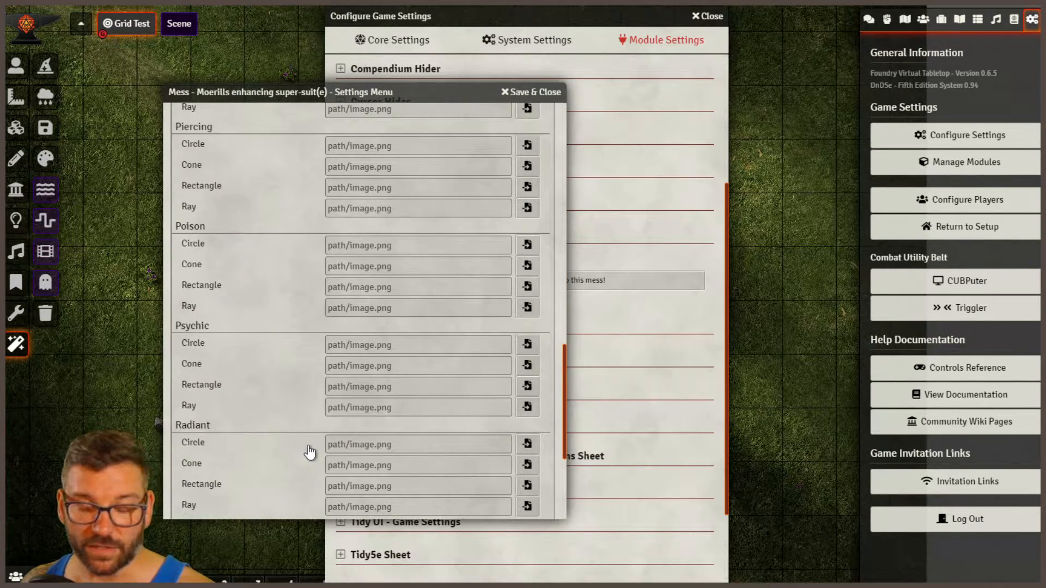
{"action": "scroll", "coordinate": [309, 452], "scroll_direction": "up", "scroll_amount": 15}
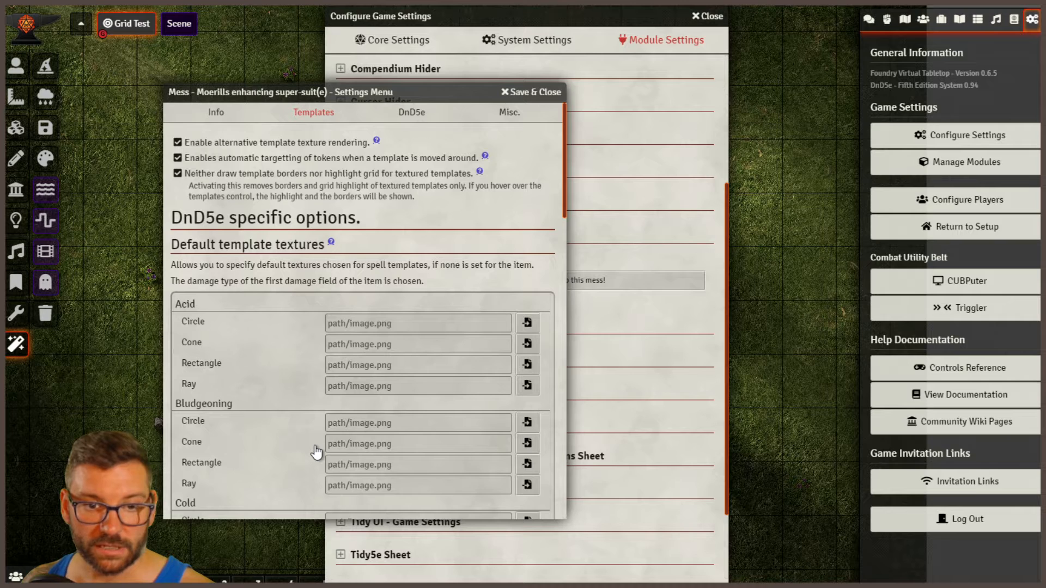
{"action": "scroll", "coordinate": [316, 452], "scroll_direction": "down", "scroll_amount": 2}
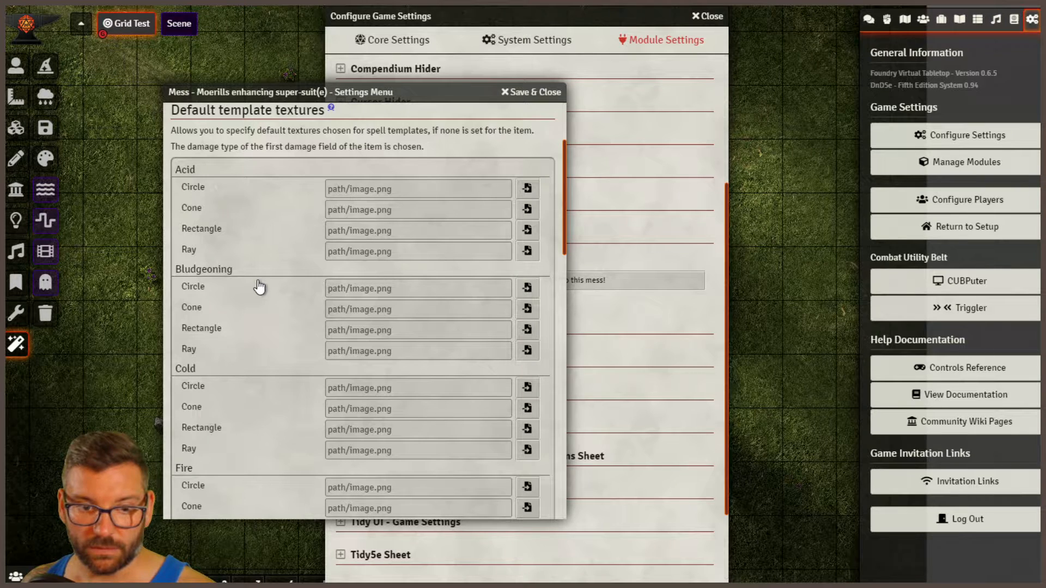
{"action": "scroll", "coordinate": [305, 374], "scroll_direction": "down", "scroll_amount": 4}
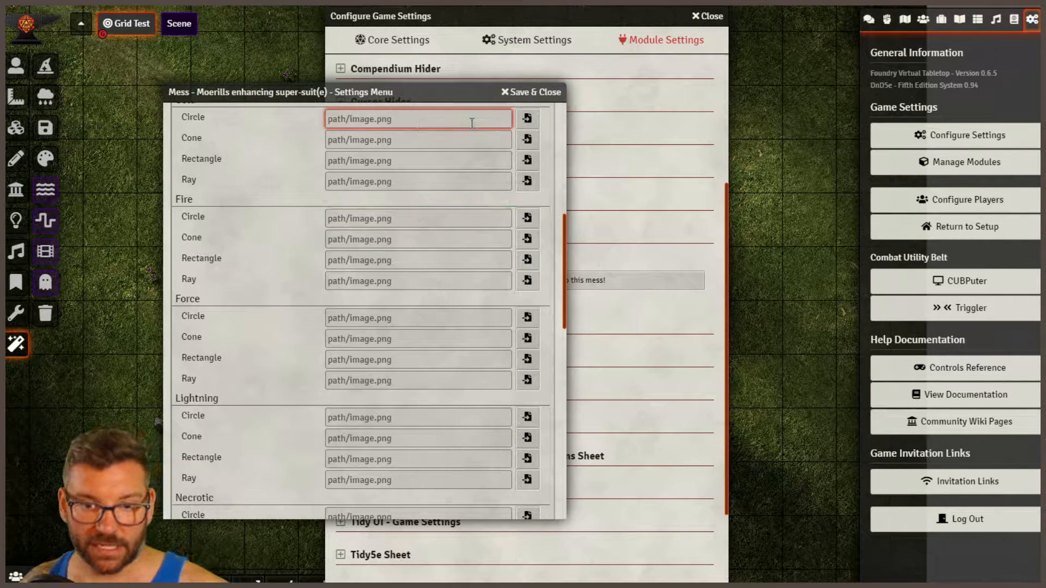
Set the default Fire circle template texture to fireball.webm from tokens/animated_effects/Spells.
{"action": "left_click", "coordinate": [531, 221]}
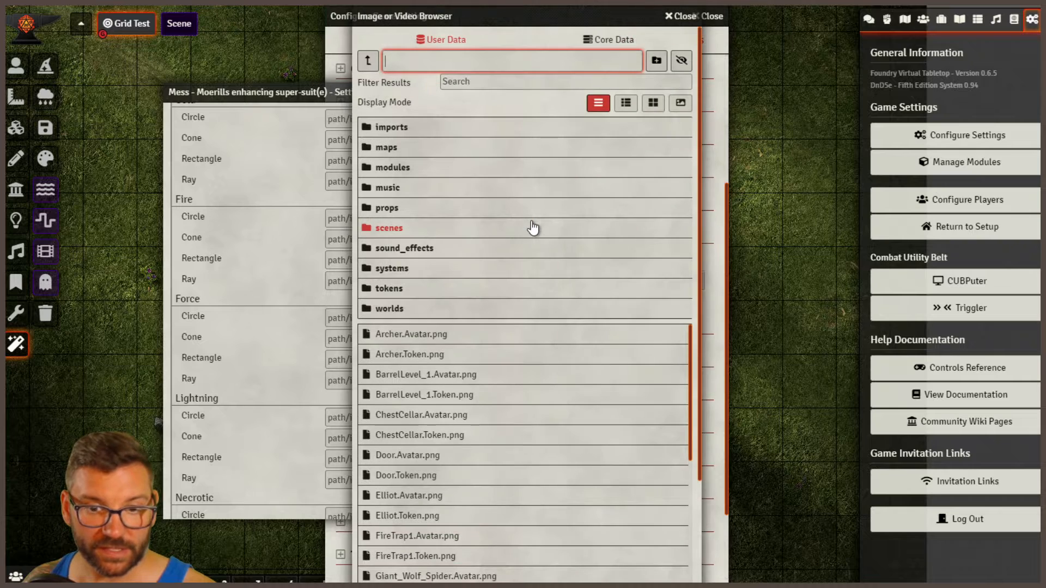
{"action": "left_click", "coordinate": [390, 288]}
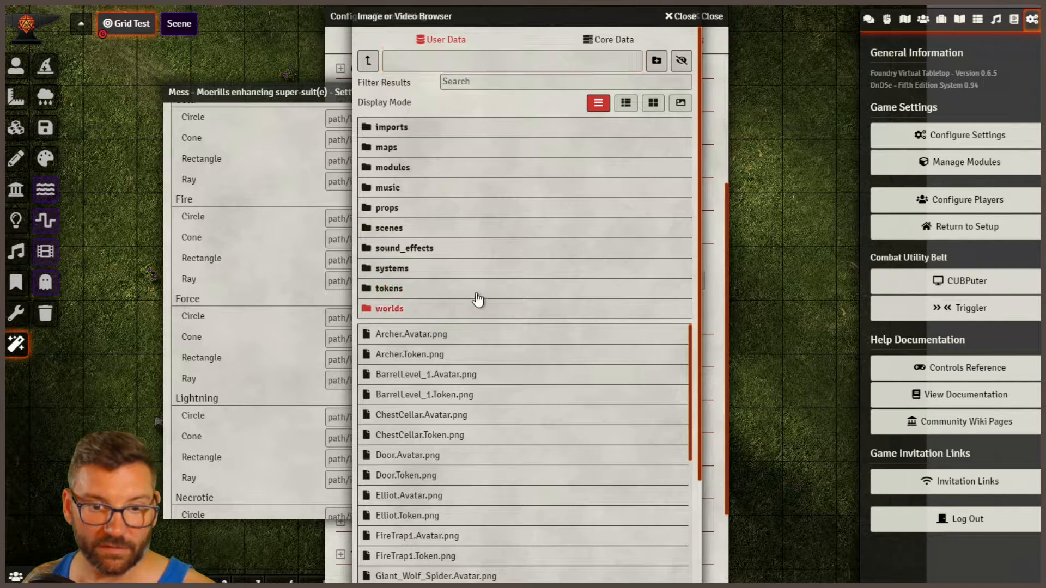
{"action": "left_click", "coordinate": [414, 127]}
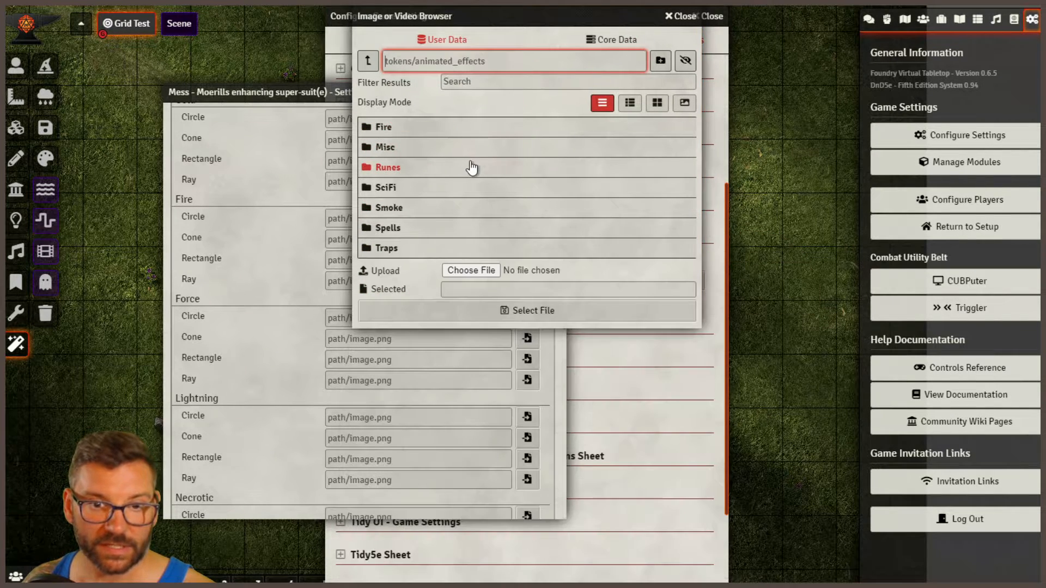
{"action": "left_click", "coordinate": [413, 228]}
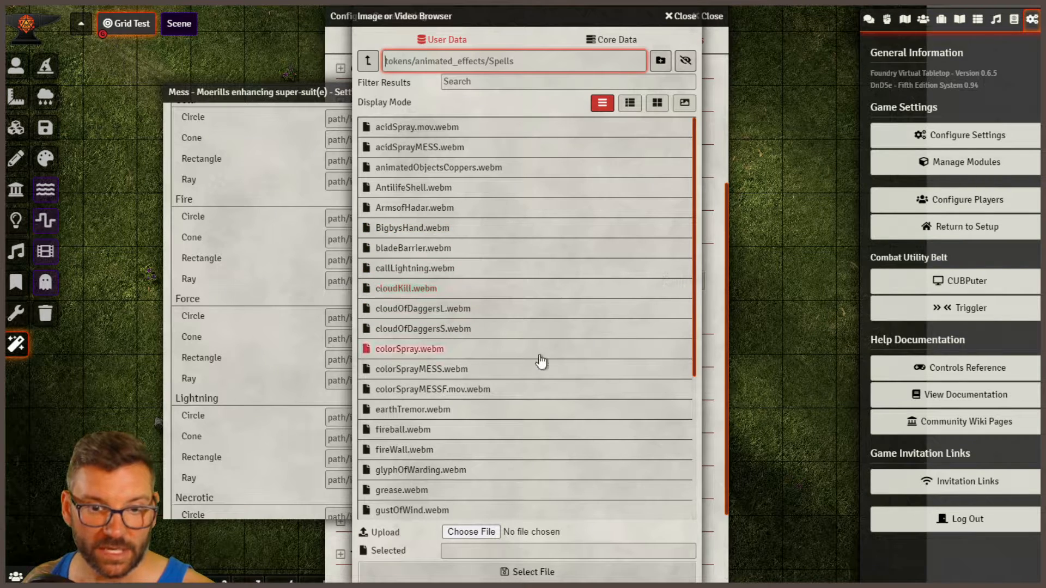
{"action": "left_click", "coordinate": [430, 429]}
{"action": "left_click", "coordinate": [533, 572]}
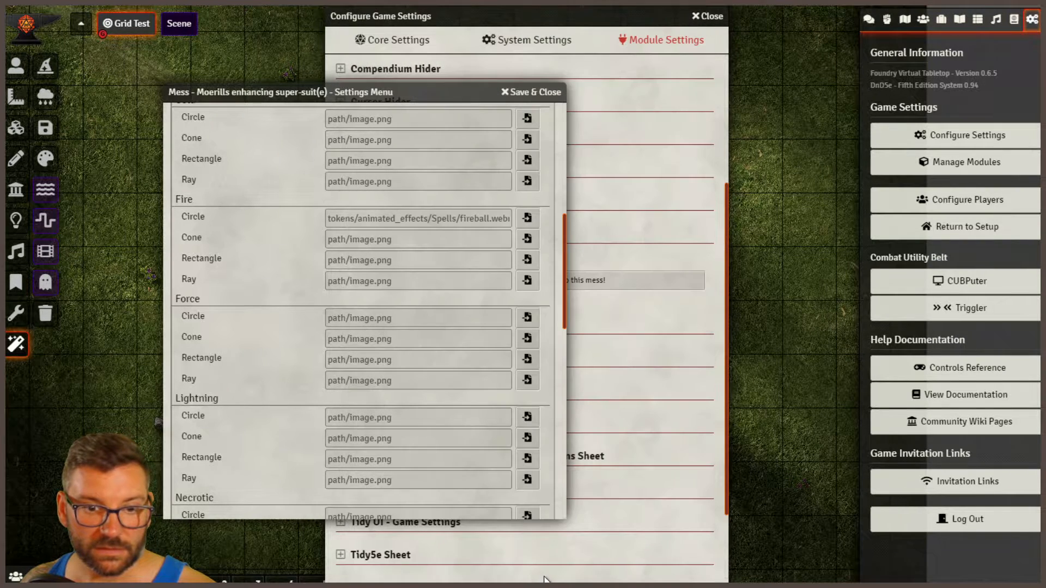
{"action": "left_click", "coordinate": [451, 217]}
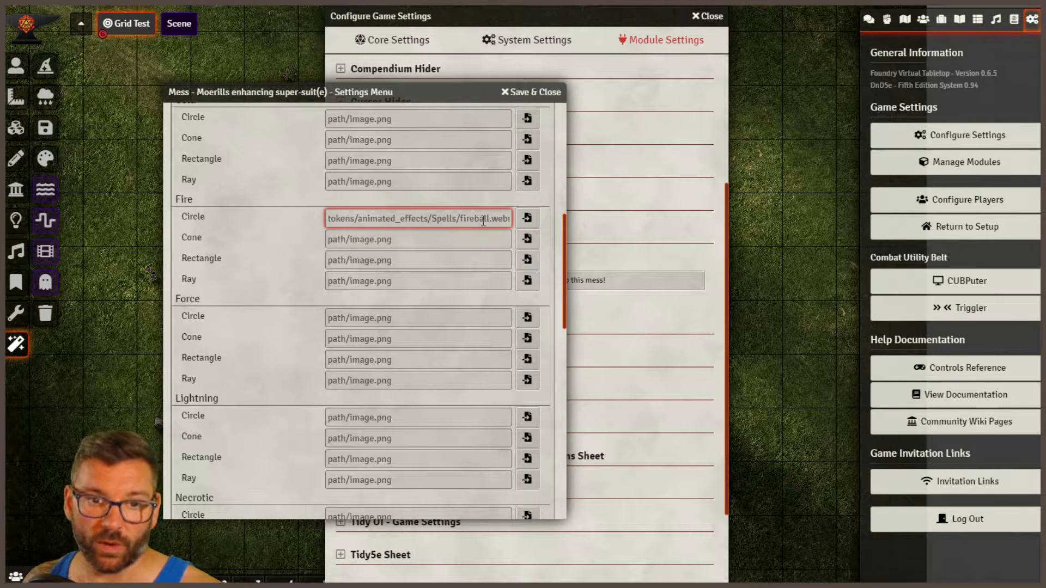
Review the remaining damage-type textures and the Mess module's DnD5e options, and return to the template options.
{"action": "scroll", "coordinate": [306, 354], "scroll_direction": "up", "scroll_amount": 7}
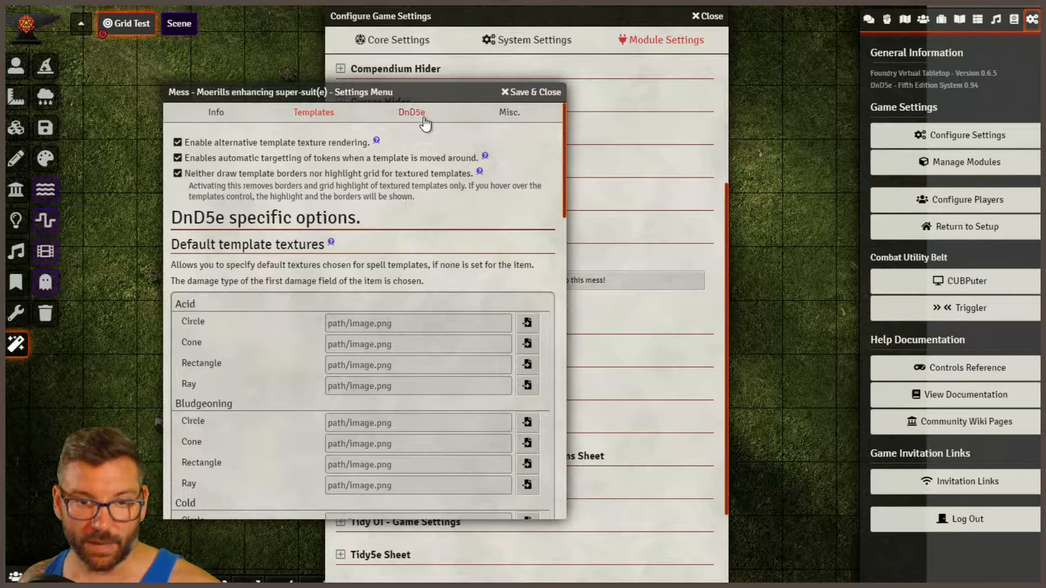
{"action": "scroll", "coordinate": [308, 403], "scroll_direction": "down", "scroll_amount": 15}
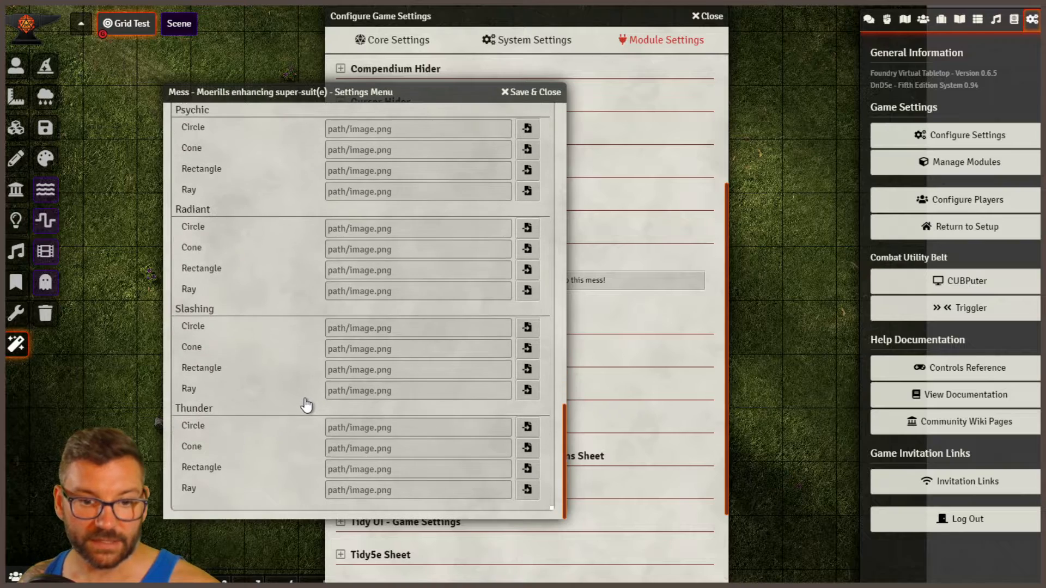
{"action": "scroll", "coordinate": [307, 406], "scroll_direction": "up", "scroll_amount": 15}
{"action": "left_click", "coordinate": [420, 115]}
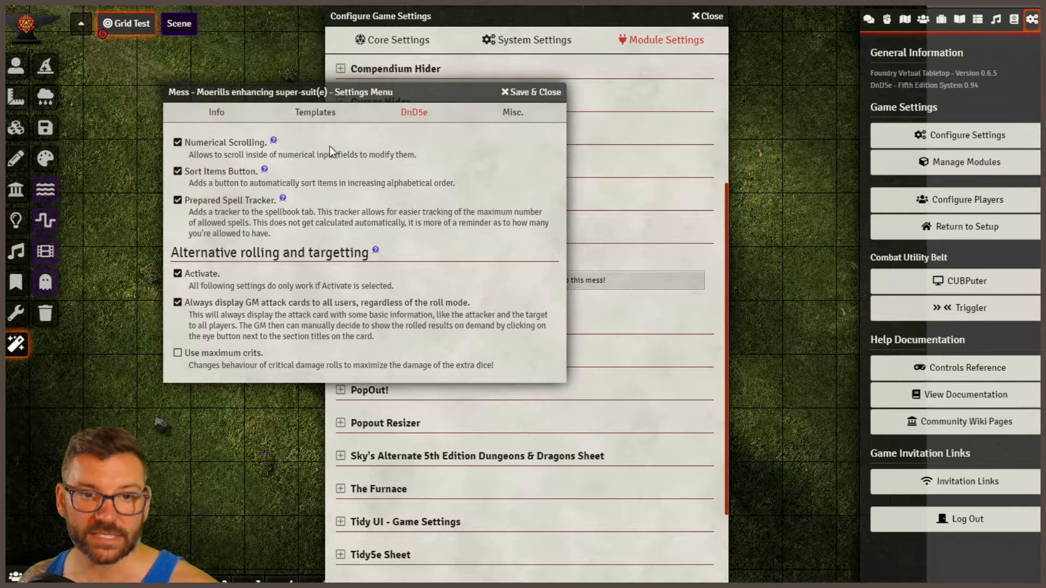
{"action": "left_click", "coordinate": [313, 112]}
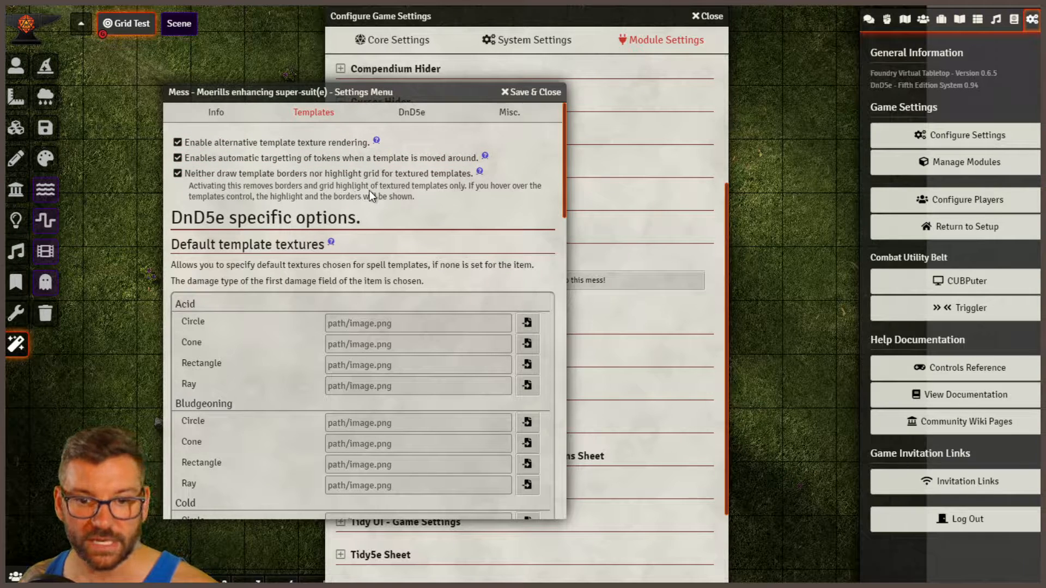
Save and close the Mess settings and reload the game.
{"action": "left_click", "coordinate": [531, 94]}
{"action": "left_click", "coordinate": [459, 335]}
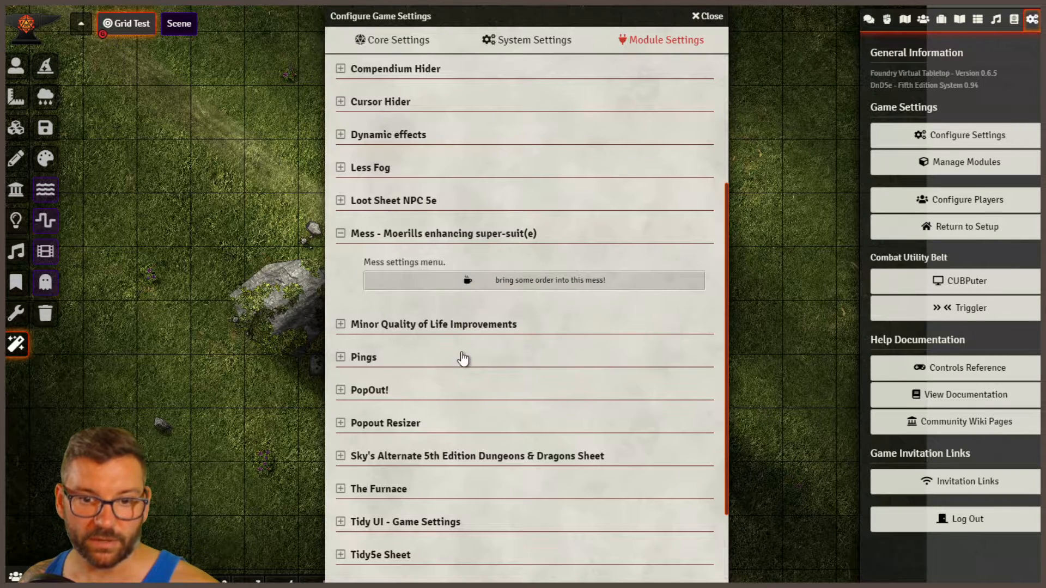
{"action": "key", "text": "F5"}
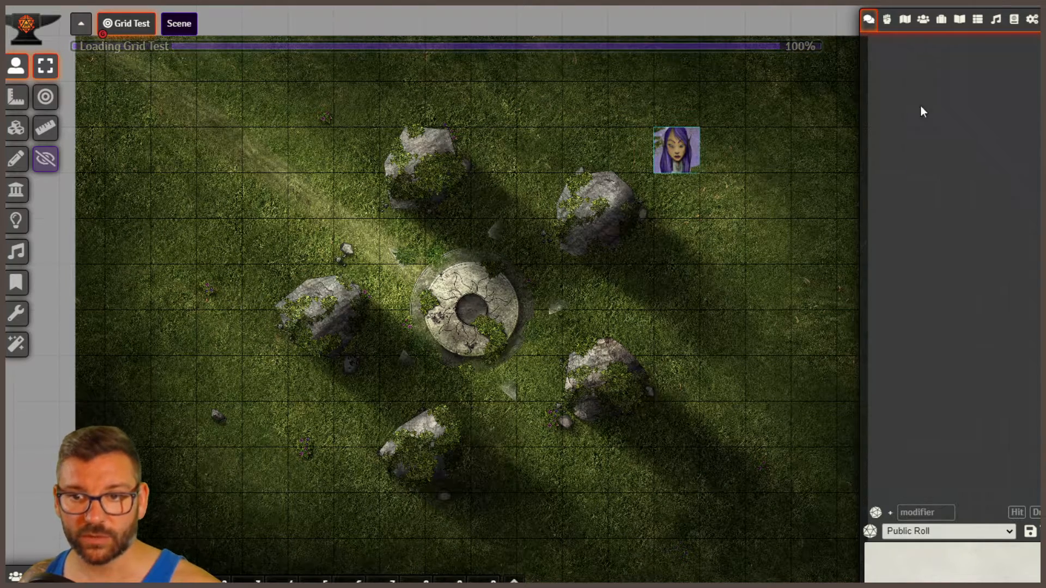
Open the Spells (SRD) compendium, place its window beside the map, and view and close the Acid Splash spell.
{"action": "left_click", "coordinate": [1013, 21]}
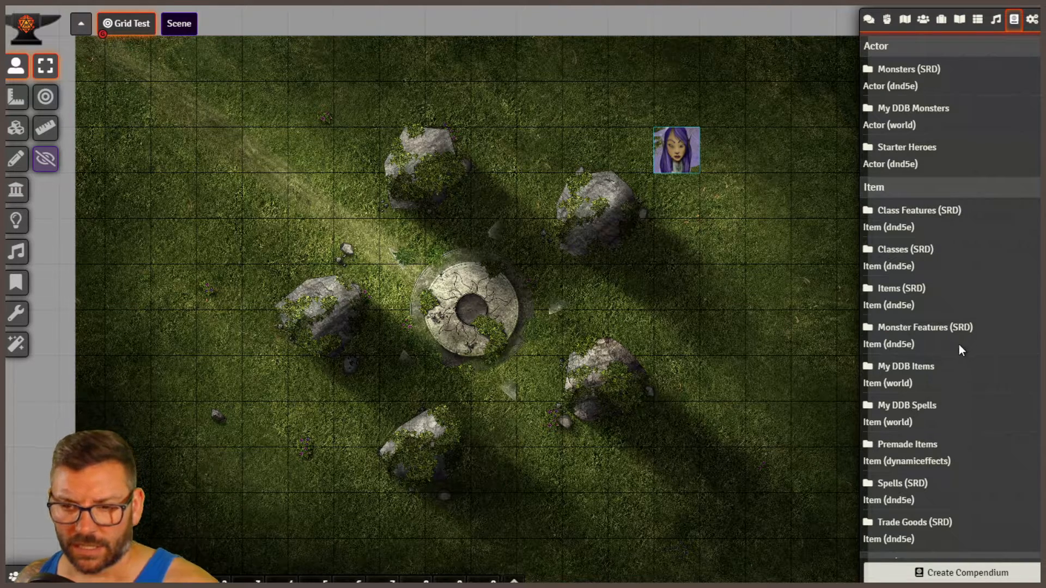
{"action": "left_click", "coordinate": [902, 483]}
{"action": "left_click_drag", "start_coordinate": [150, 66], "coordinate": [211, 51]}
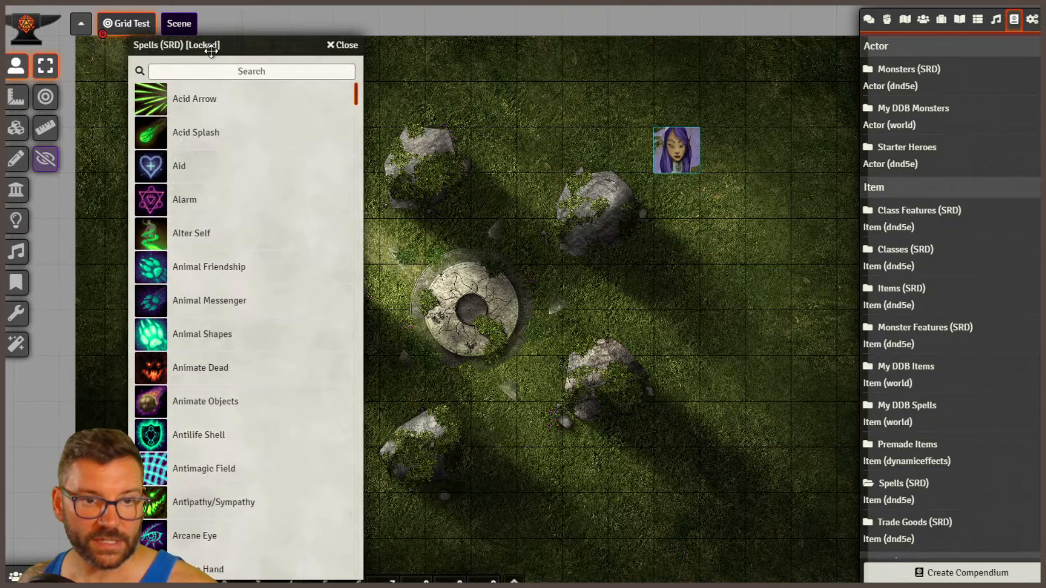
{"action": "left_click", "coordinate": [194, 136]}
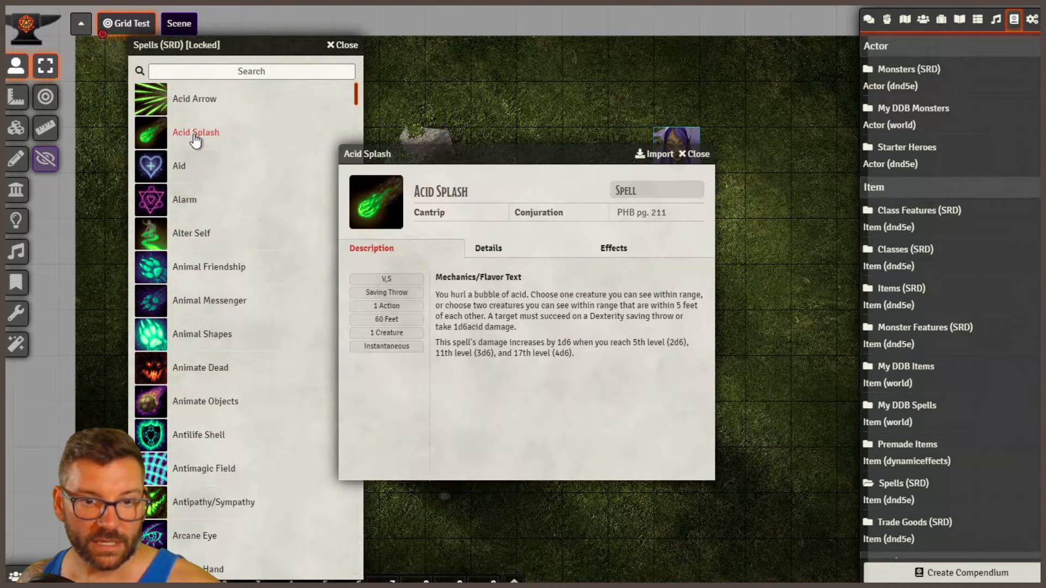
{"action": "left_click", "coordinate": [694, 154]}
Search the Spells (SRD) compendium for "fire" and examine the Fireball spell's casting and damage details.
{"action": "left_click", "coordinate": [242, 70]}
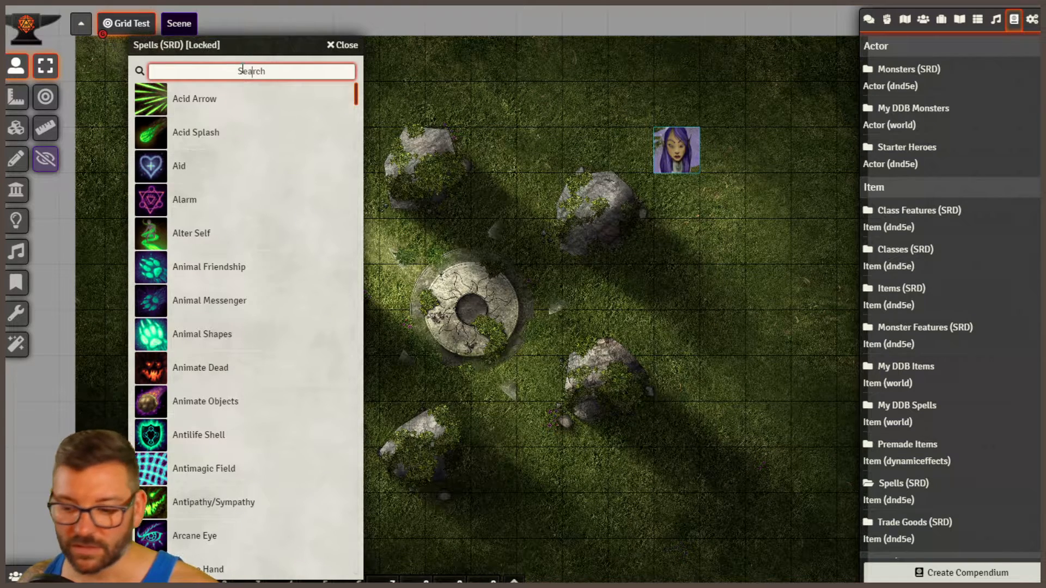
{"action": "type", "text": "fire"}
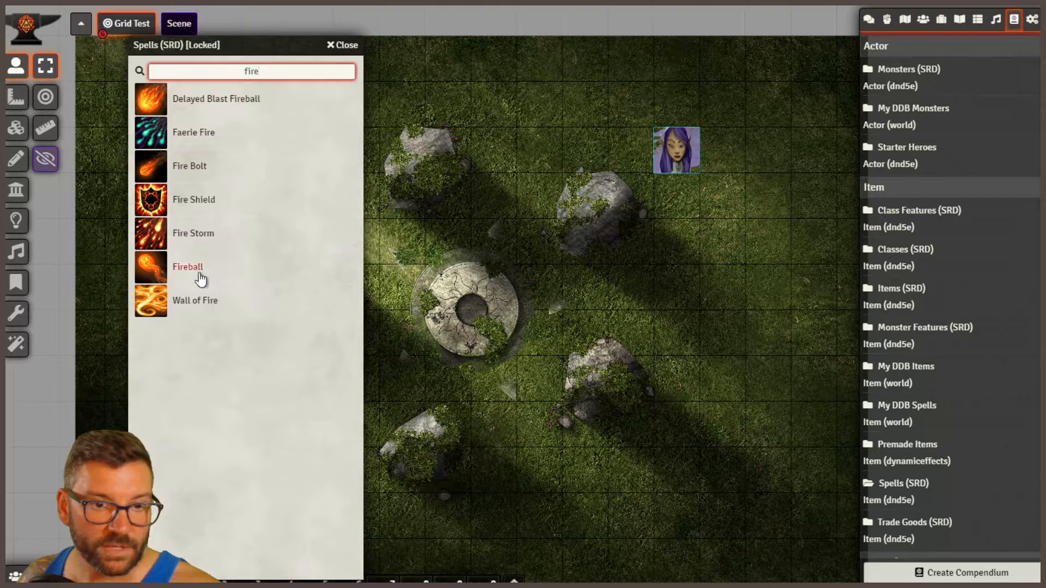
{"action": "left_click", "coordinate": [231, 273]}
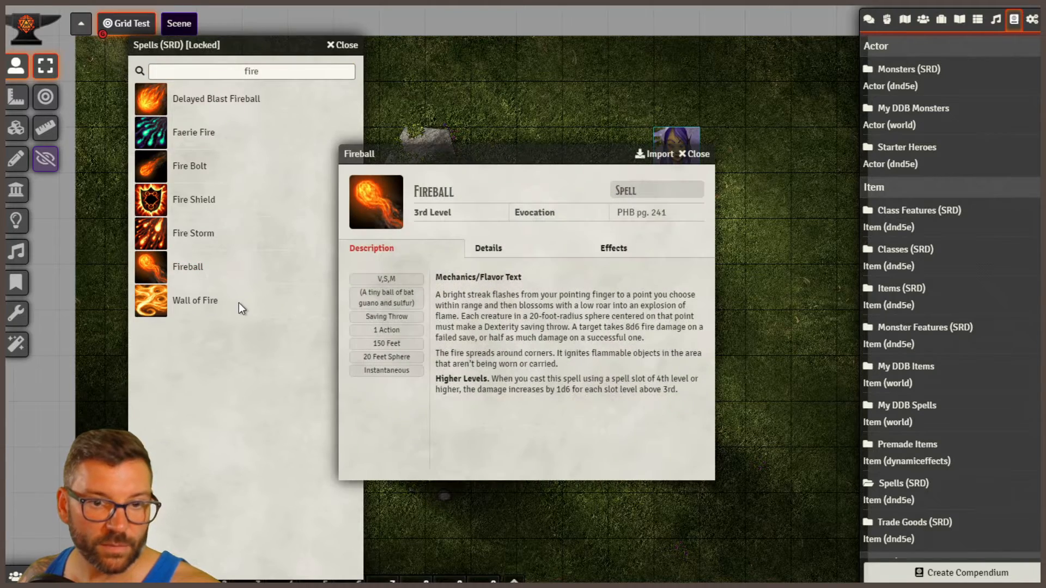
{"action": "left_click", "coordinate": [492, 250]}
{"action": "scroll", "coordinate": [534, 352], "scroll_direction": "down", "scroll_amount": 4}
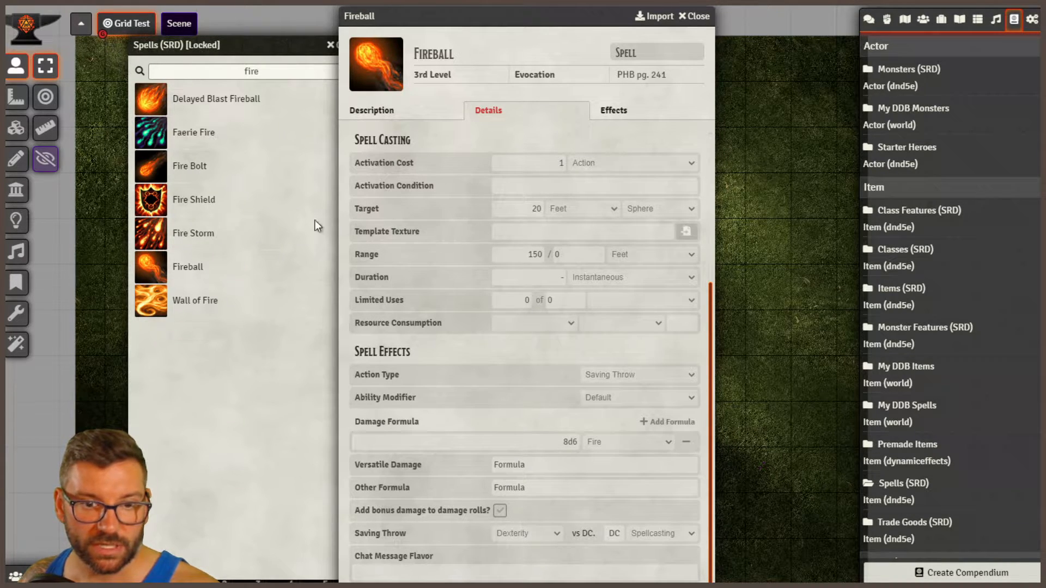
Set the Fireball spell's template texture to tokens/animated_effects/Spells/fireball.webm from the user data files.
{"action": "left_click", "coordinate": [627, 235]}
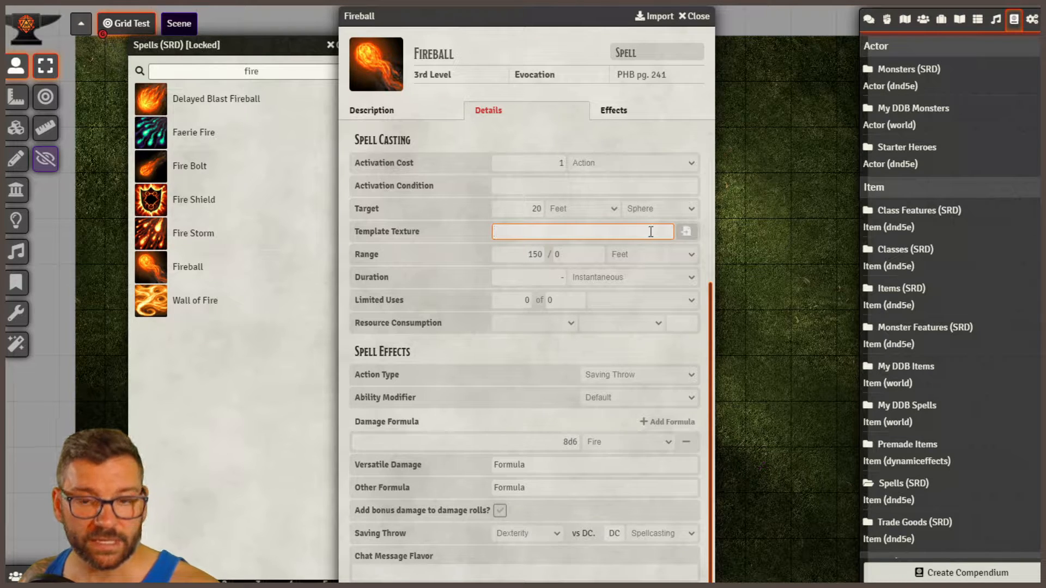
{"action": "left_click", "coordinate": [686, 231]}
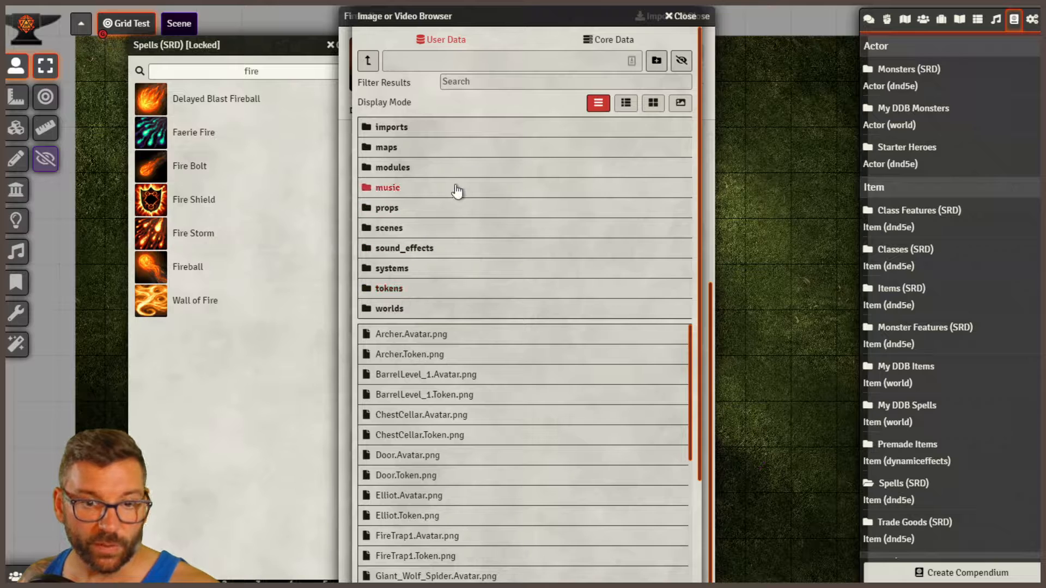
{"action": "left_click", "coordinate": [413, 128]}
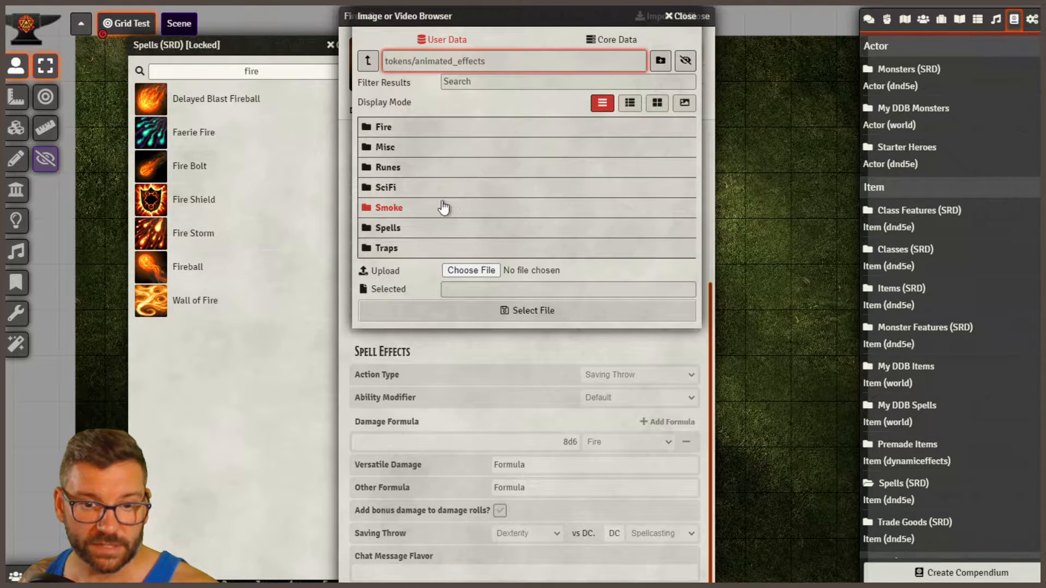
{"action": "left_click", "coordinate": [397, 235]}
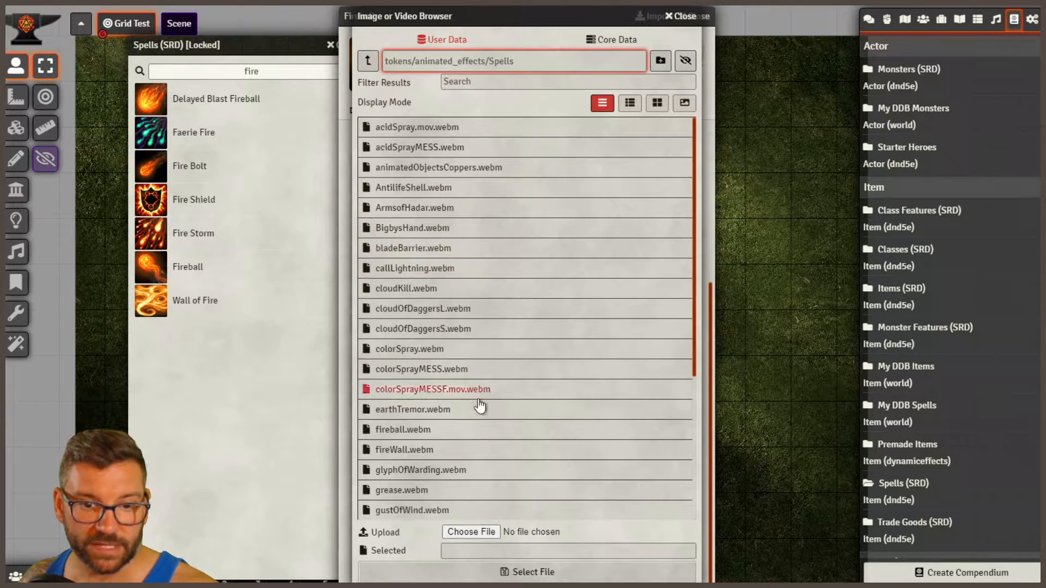
{"action": "left_click", "coordinate": [419, 431]}
{"action": "left_click", "coordinate": [510, 581]}
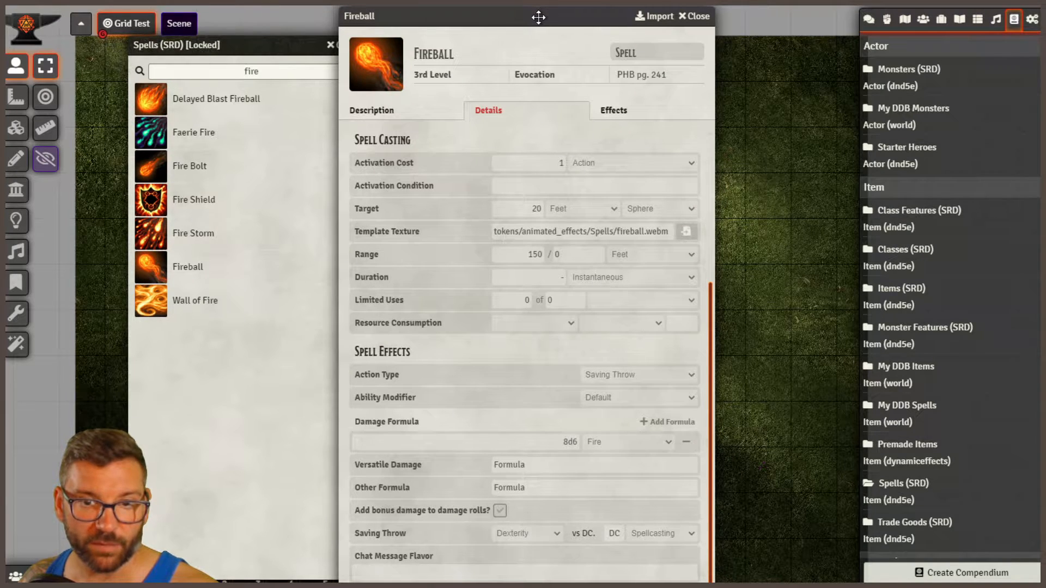
Import the Fireball spell into the world's items and close the Spells (SRD) compendium.
{"action": "left_click_drag", "start_coordinate": [538, 16], "coordinate": [480, 7]}
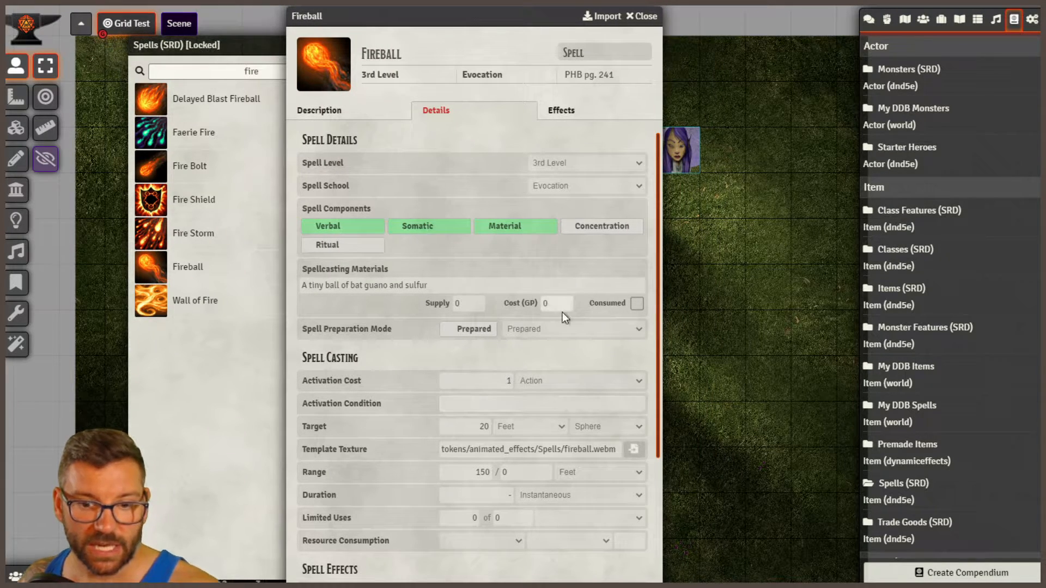
{"action": "left_click", "coordinate": [493, 451]}
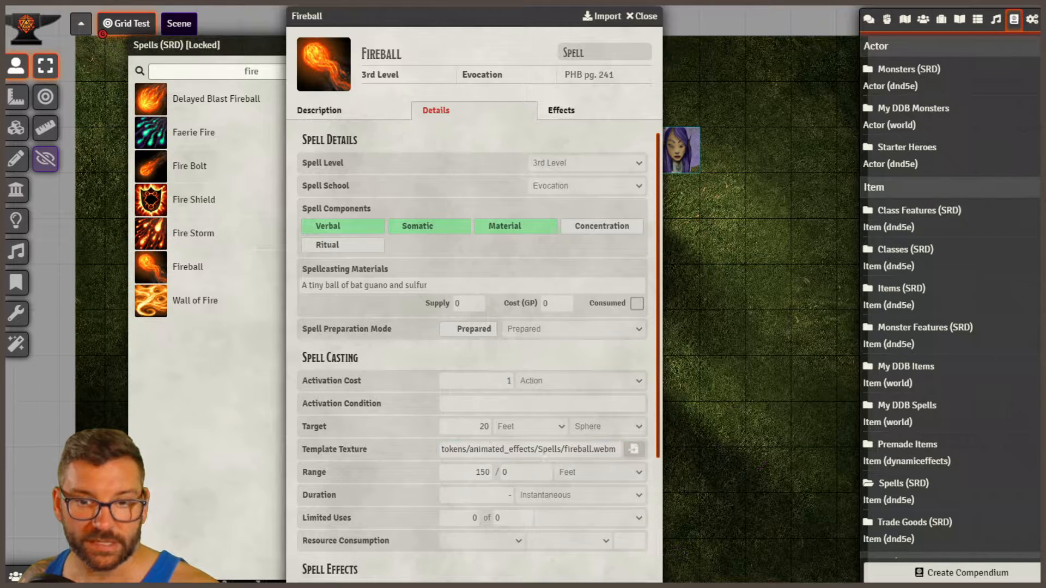
{"action": "left_click", "coordinate": [594, 18]}
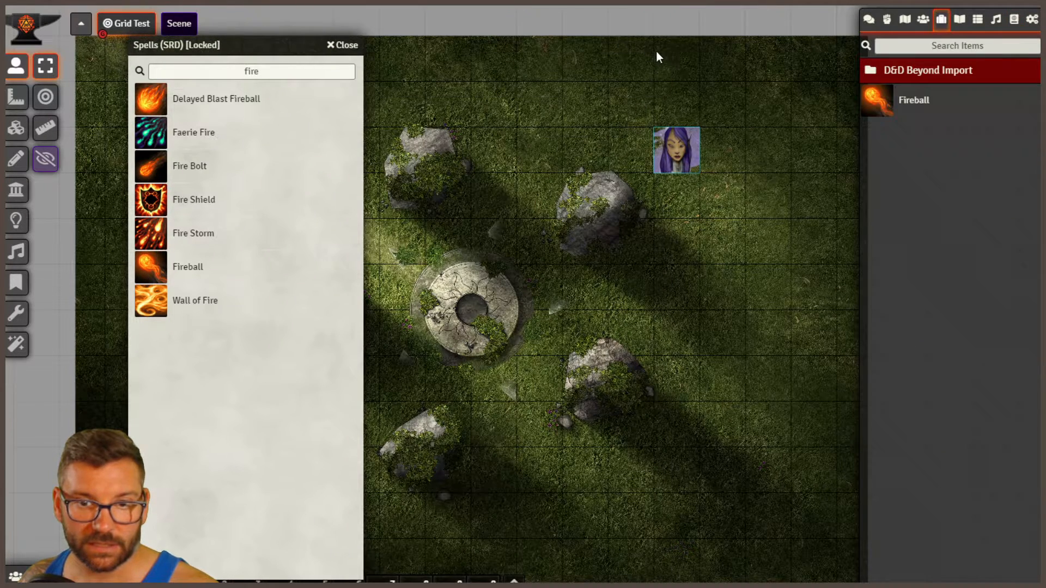
{"action": "left_click", "coordinate": [345, 46]}
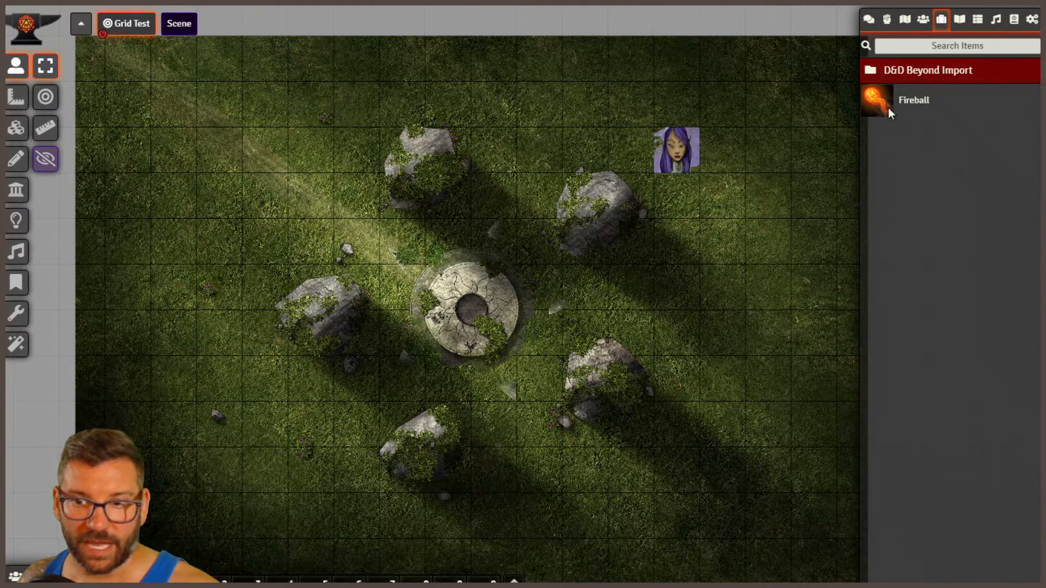
View the imported Fireball item's spell sheet and close it.
{"action": "right_click", "coordinate": [912, 97]}
{"action": "left_click", "coordinate": [913, 102]}
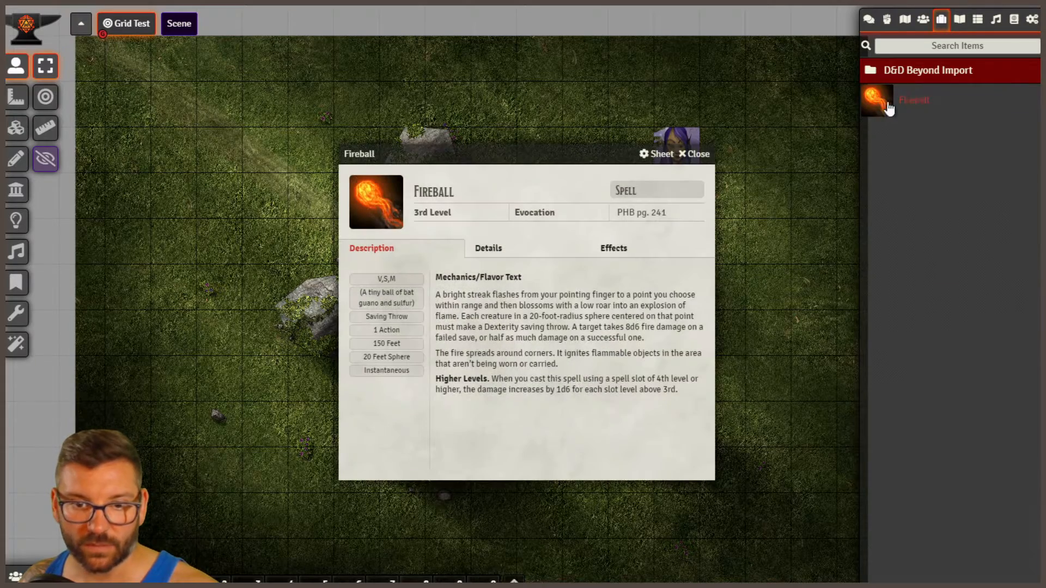
{"action": "left_click", "coordinate": [692, 157]}
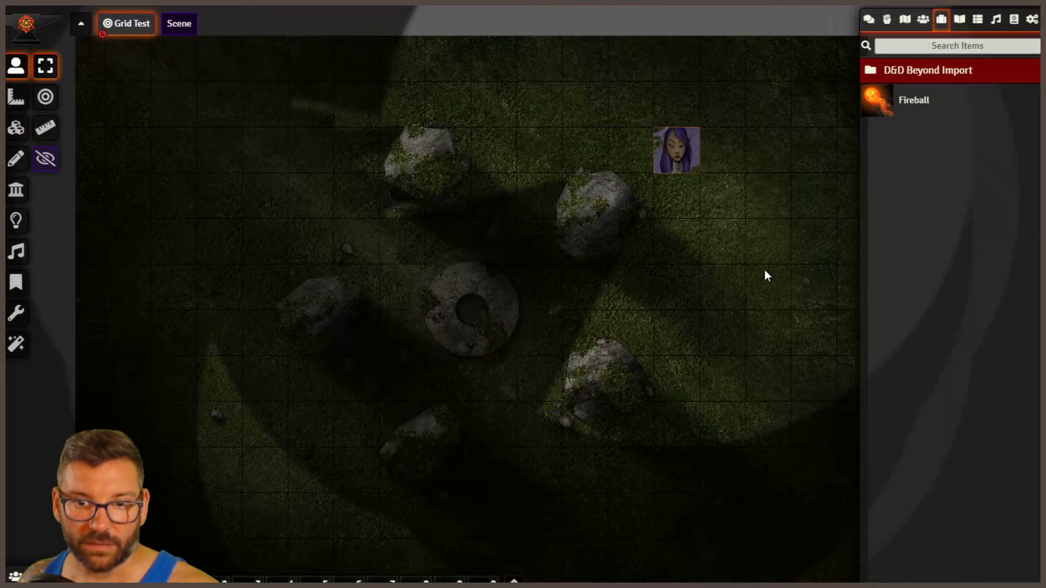
Look through the spellbook of the purple-haired paladin, including the Magic Weapon description, for an area spell to demonstrate.
{"action": "double_click", "coordinate": [685, 167]}
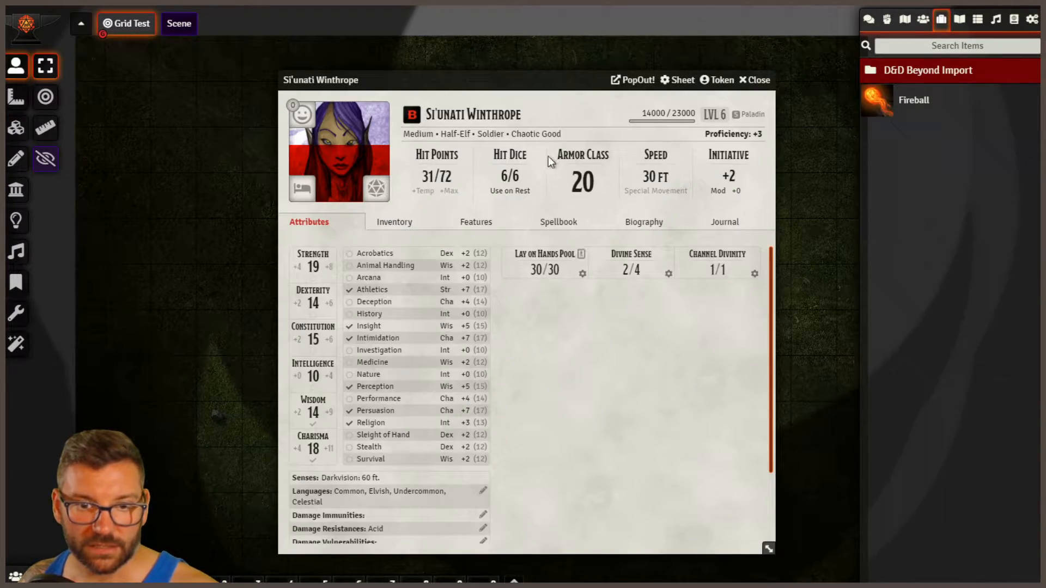
{"action": "left_click", "coordinate": [557, 225]}
{"action": "scroll", "coordinate": [504, 418], "scroll_direction": "down", "scroll_amount": 5}
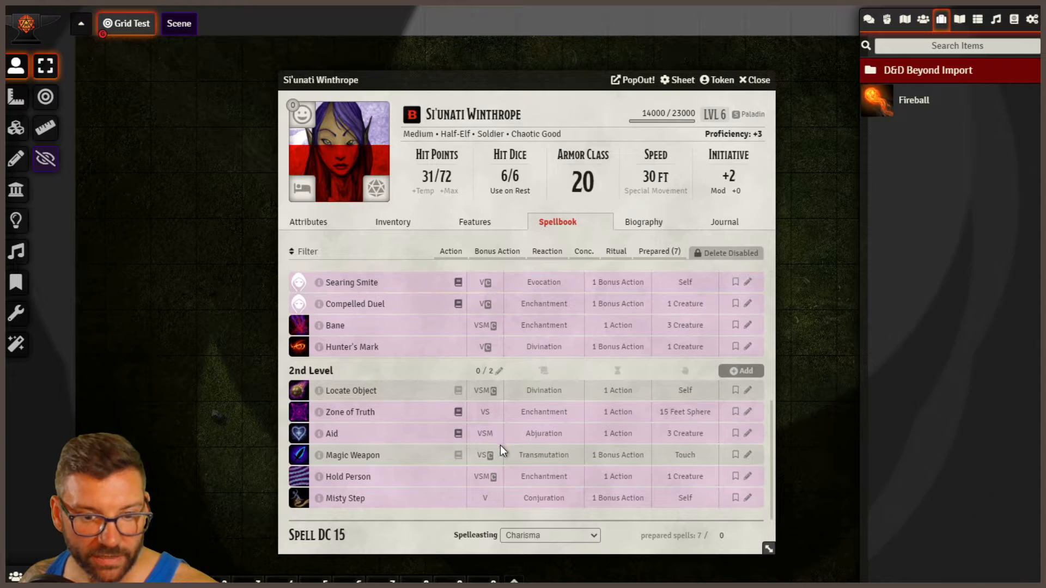
{"action": "scroll", "coordinate": [502, 446], "scroll_direction": "up", "scroll_amount": 2}
{"action": "scroll", "coordinate": [502, 446], "scroll_direction": "down", "scroll_amount": 2}
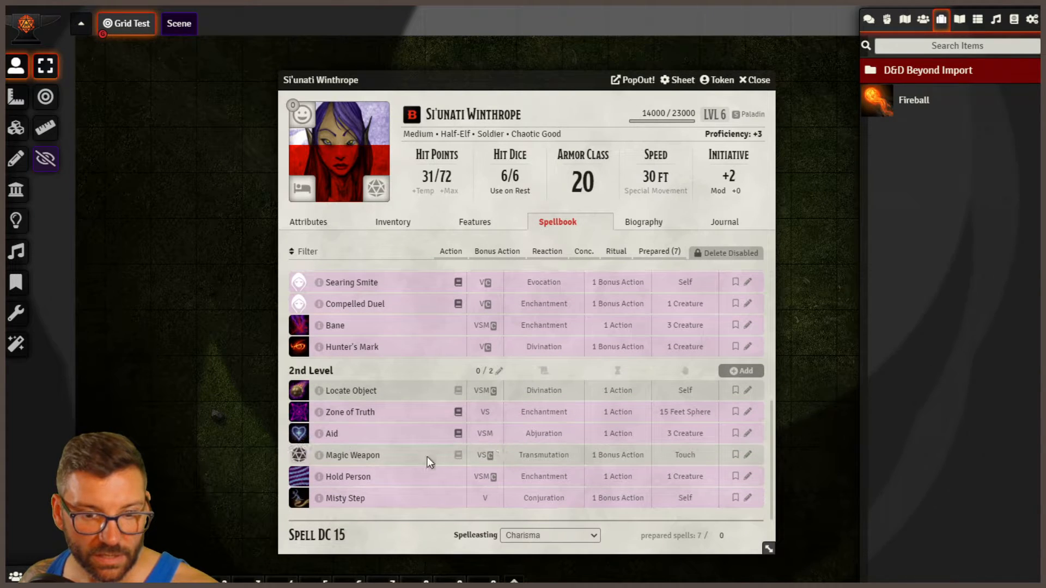
{"action": "left_click", "coordinate": [360, 463]}
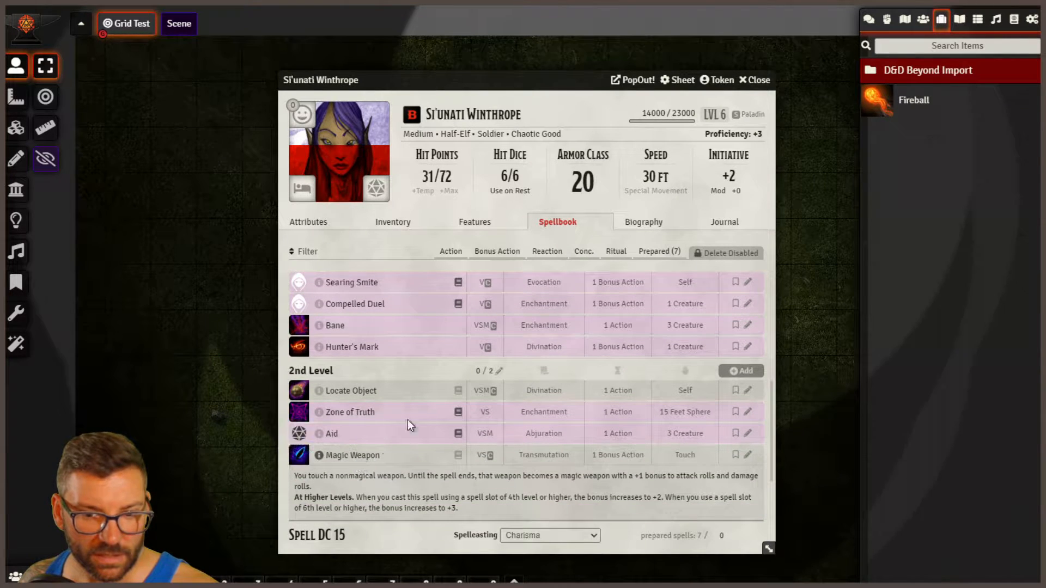
{"action": "scroll", "coordinate": [397, 370], "scroll_direction": "up", "scroll_amount": 8}
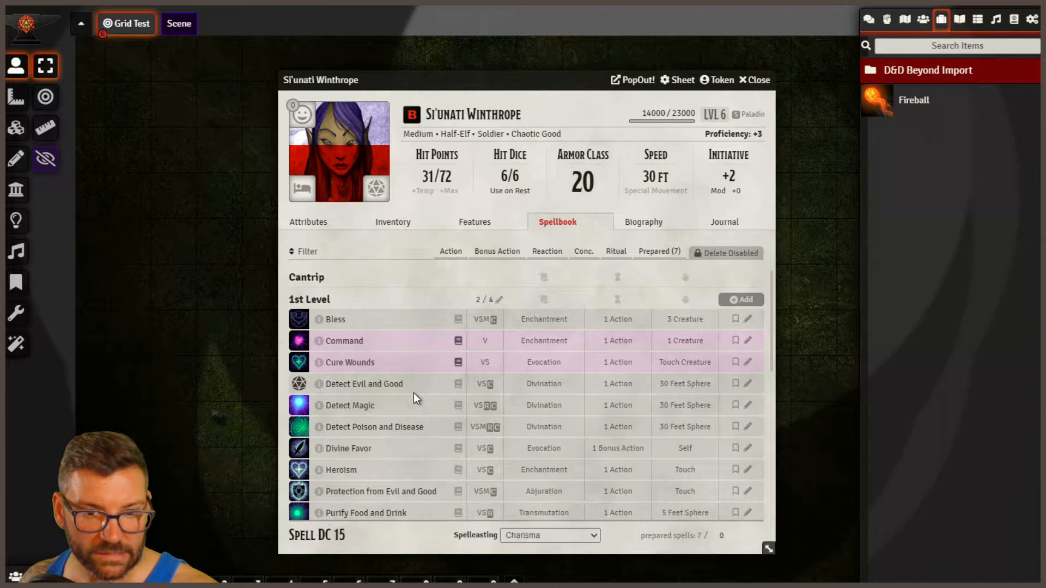
{"action": "scroll", "coordinate": [414, 393], "scroll_direction": "down", "scroll_amount": 2}
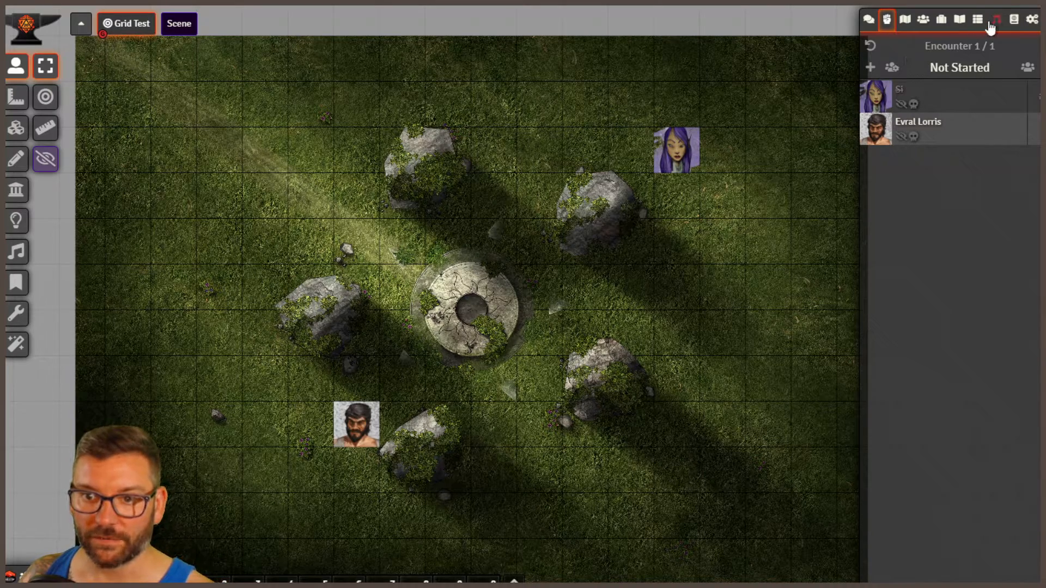
Delete both initiative roll messages from the chat log.
{"action": "left_click", "coordinate": [869, 20]}
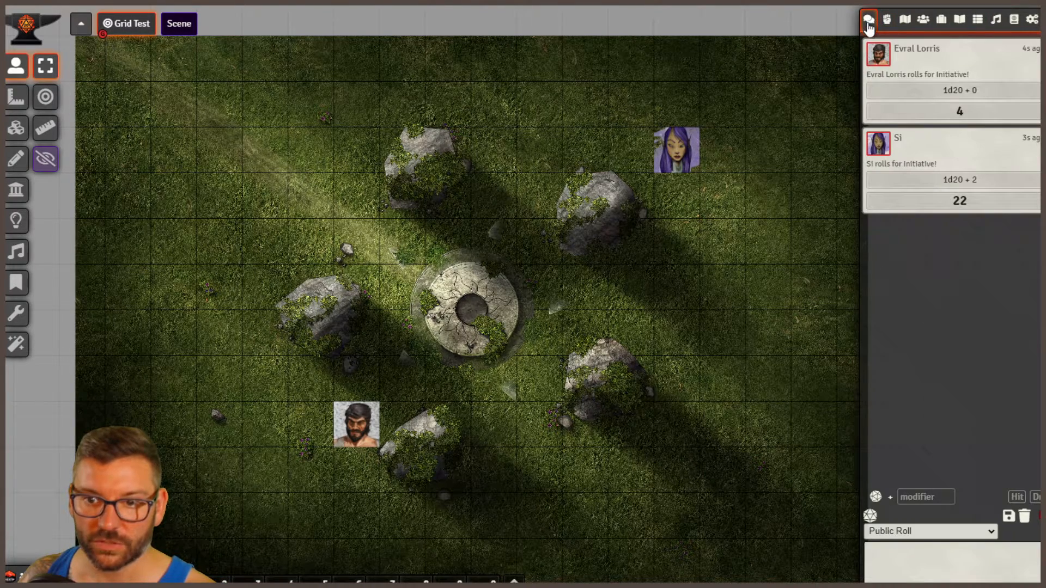
{"action": "left_click", "coordinate": [1043, 139]}
{"action": "left_click", "coordinate": [1043, 48]}
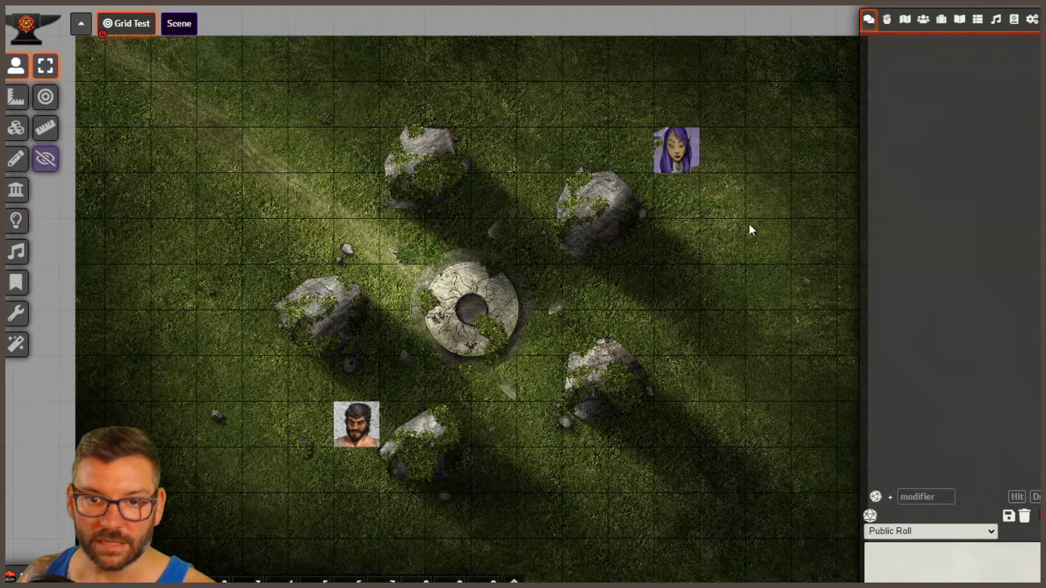
Place the bearded sorcerer's sheet beside the map, try to put its Fireball spell onto the scene, and close the sheet.
{"action": "double_click", "coordinate": [365, 412]}
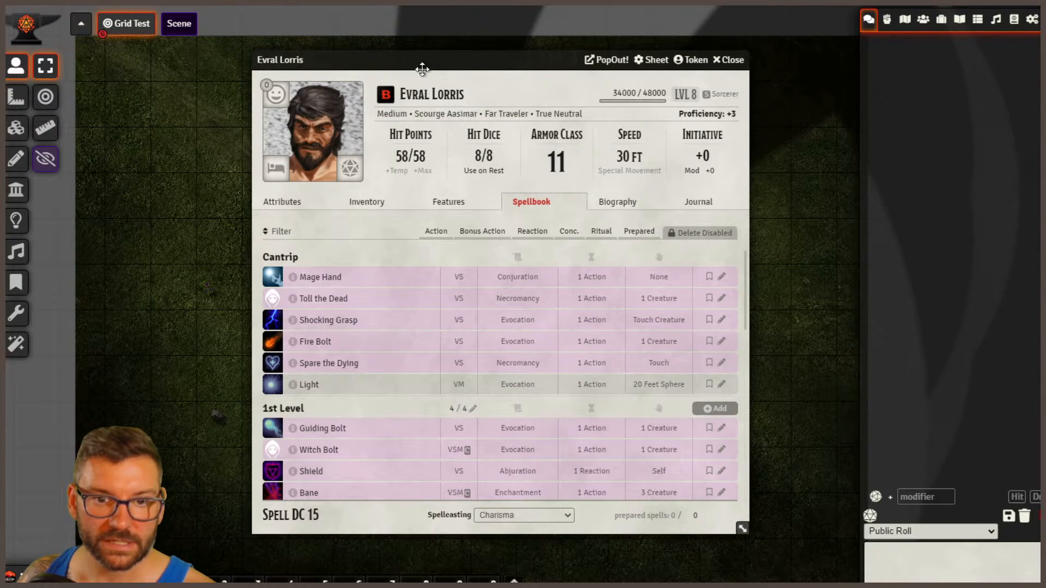
{"action": "left_click_drag", "start_coordinate": [422, 69], "coordinate": [242, 66]}
{"action": "scroll", "coordinate": [206, 402], "scroll_direction": "down", "scroll_amount": 5}
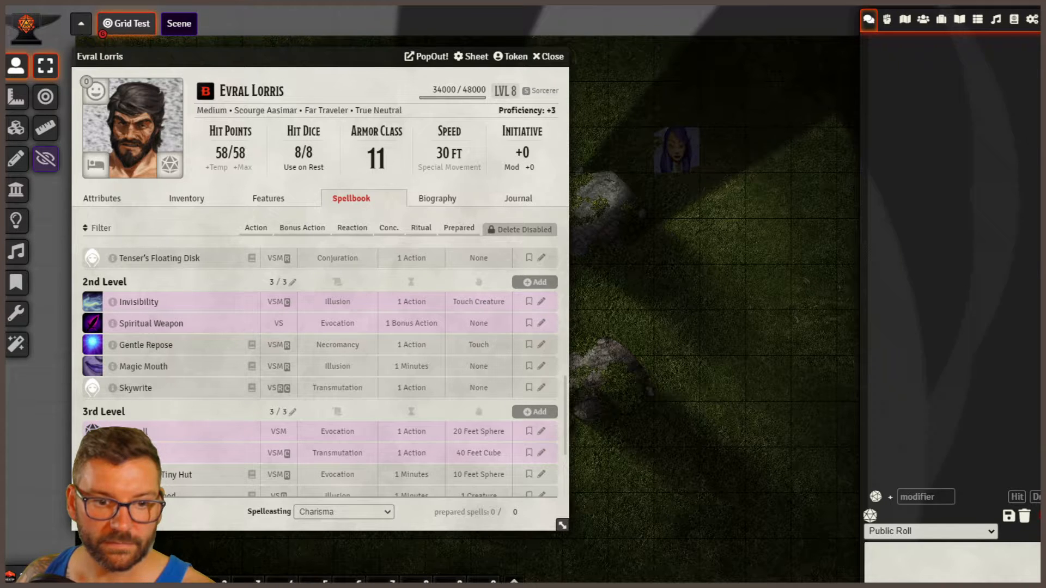
{"action": "left_click_drag", "start_coordinate": [132, 434], "coordinate": [608, 282]}
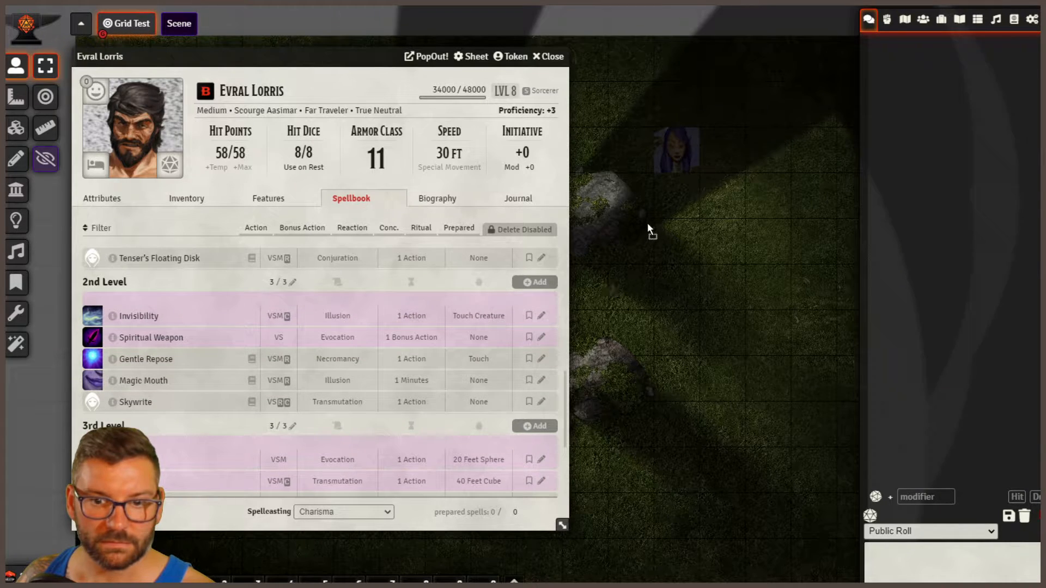
{"action": "left_click_drag", "start_coordinate": [648, 225], "coordinate": [649, 225]}
{"action": "left_click", "coordinate": [549, 57]}
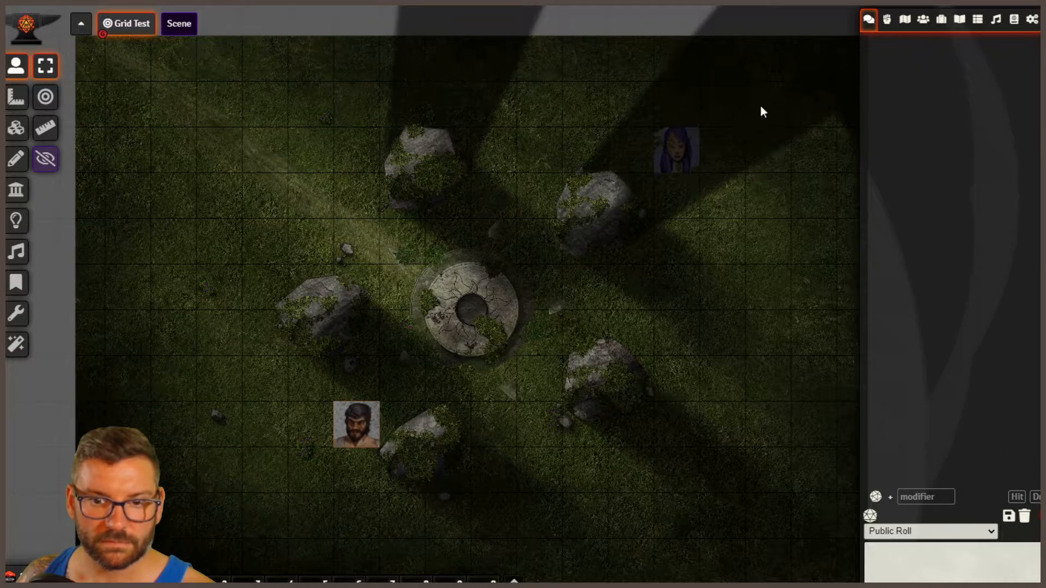
{"action": "left_click", "coordinate": [694, 286]}
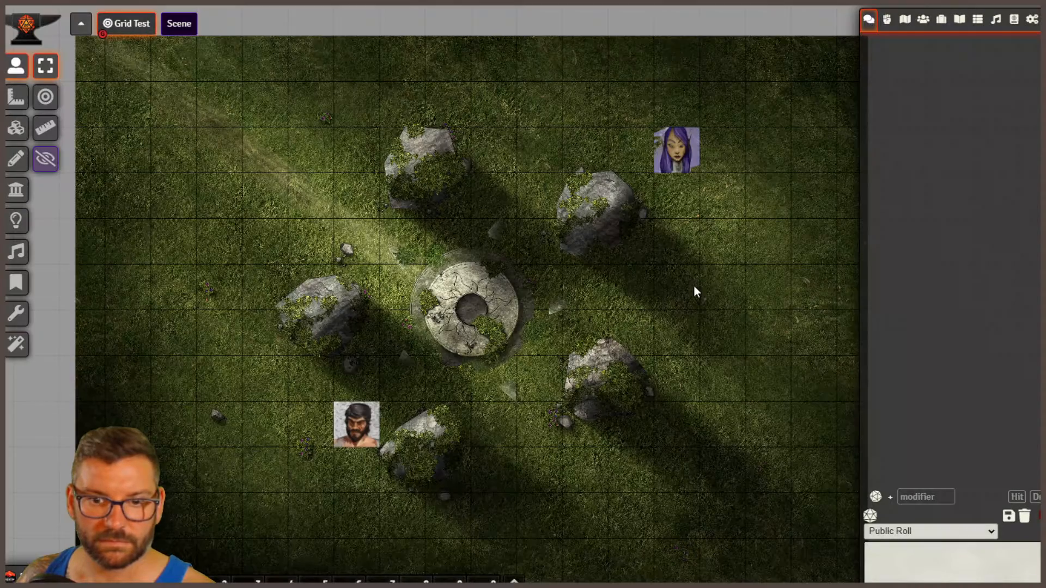
Cast the sorcerer's Fireball at 3rd level, consuming a spell slot, and place its measured template over the paladin's token.
{"action": "double_click", "coordinate": [349, 431]}
{"action": "scroll", "coordinate": [321, 371], "scroll_direction": "down", "scroll_amount": 5}
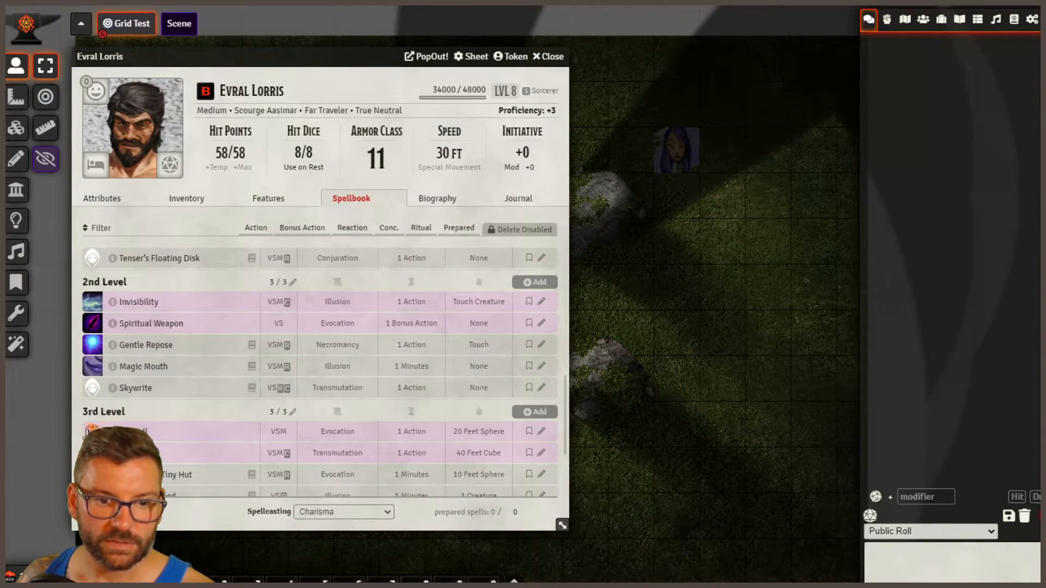
{"action": "left_click", "coordinate": [92, 431]}
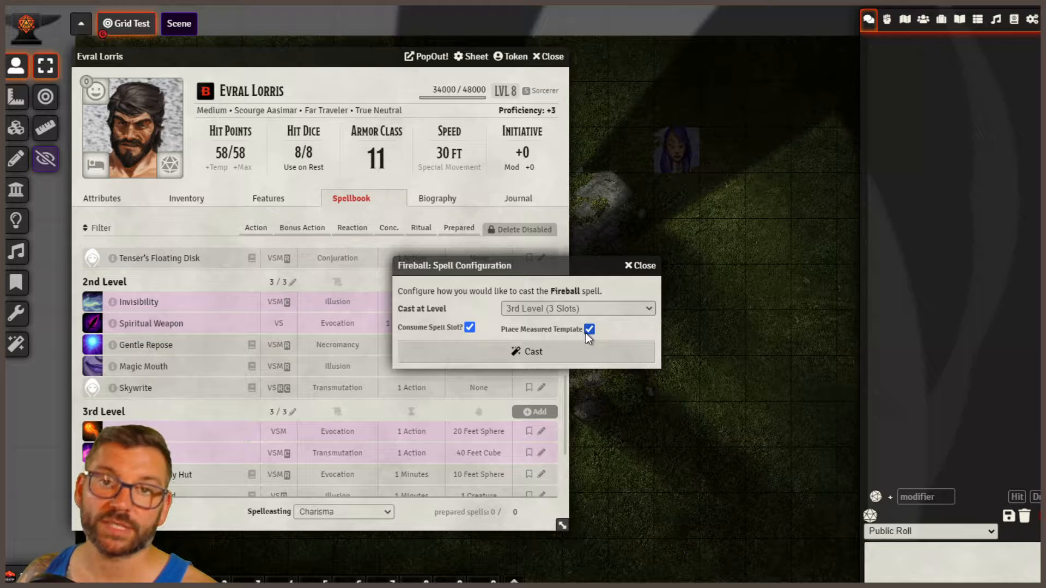
{"action": "left_click", "coordinate": [526, 354]}
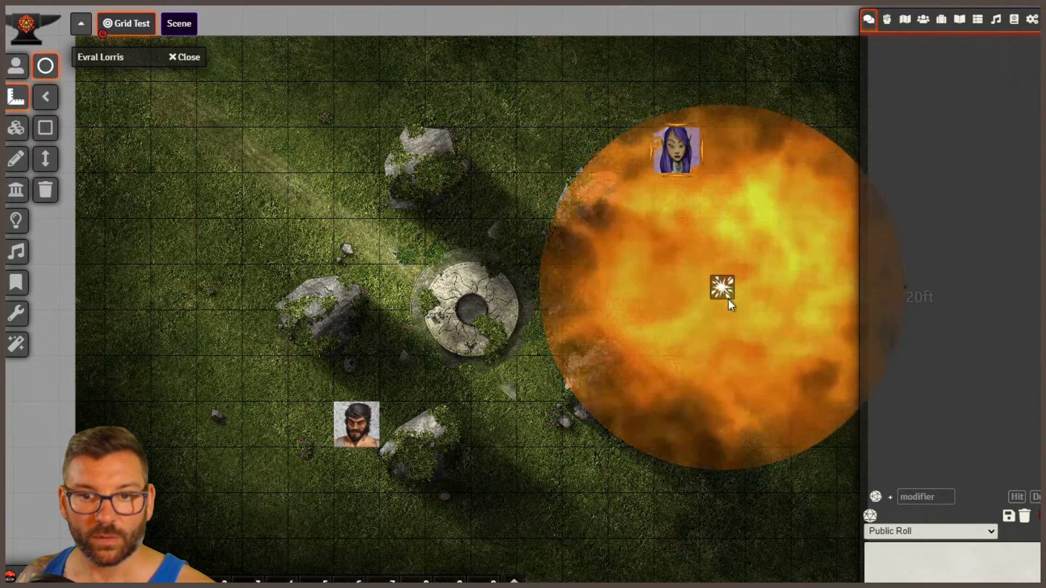
{"action": "left_click", "coordinate": [647, 249]}
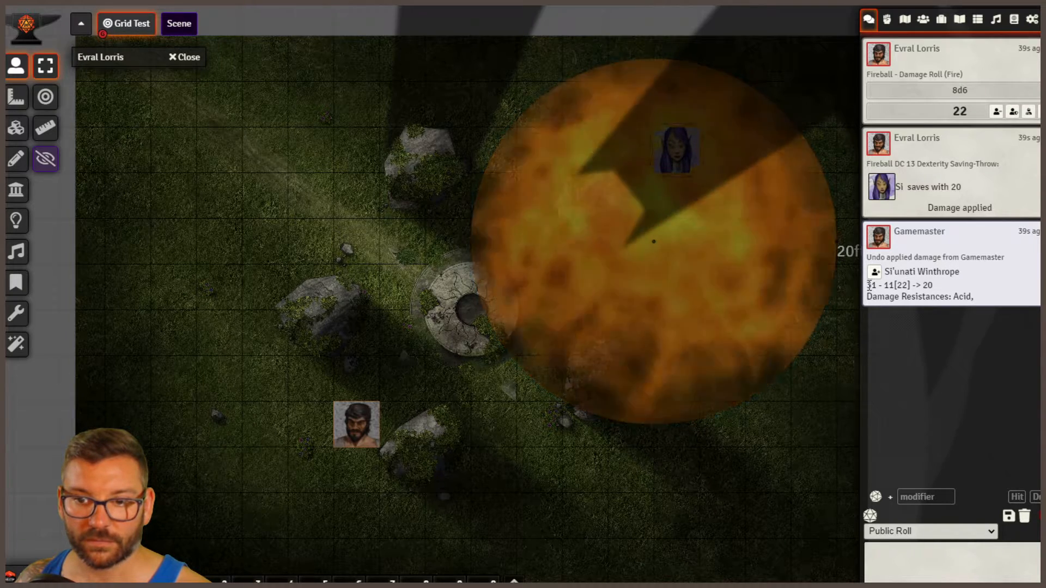
Examine the dice breakdown of the Fireball damage roll in the chat log, collapse it, and deselect the token.
{"action": "left_click", "coordinate": [943, 112]}
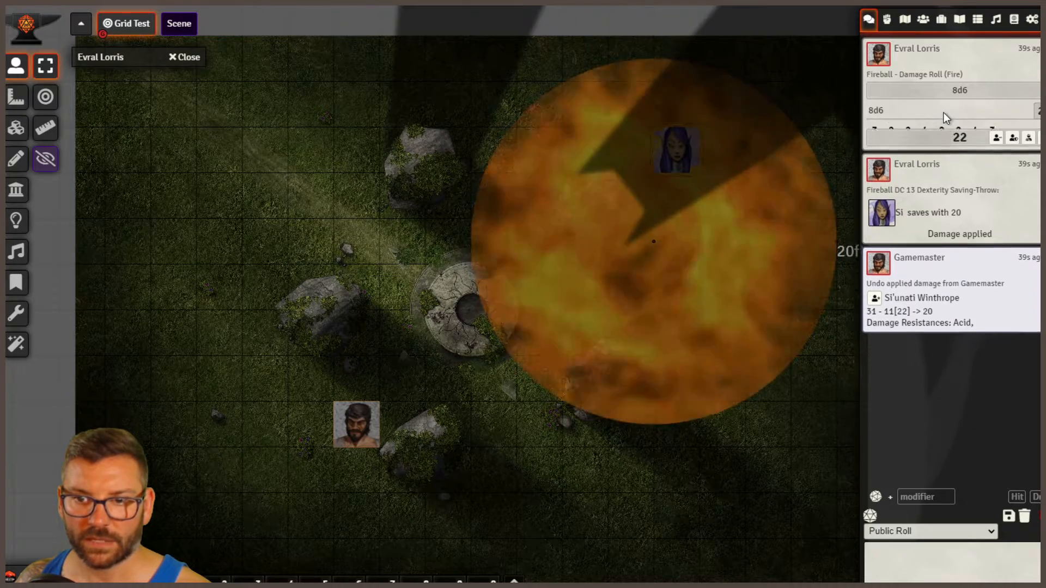
{"action": "left_click", "coordinate": [979, 109]}
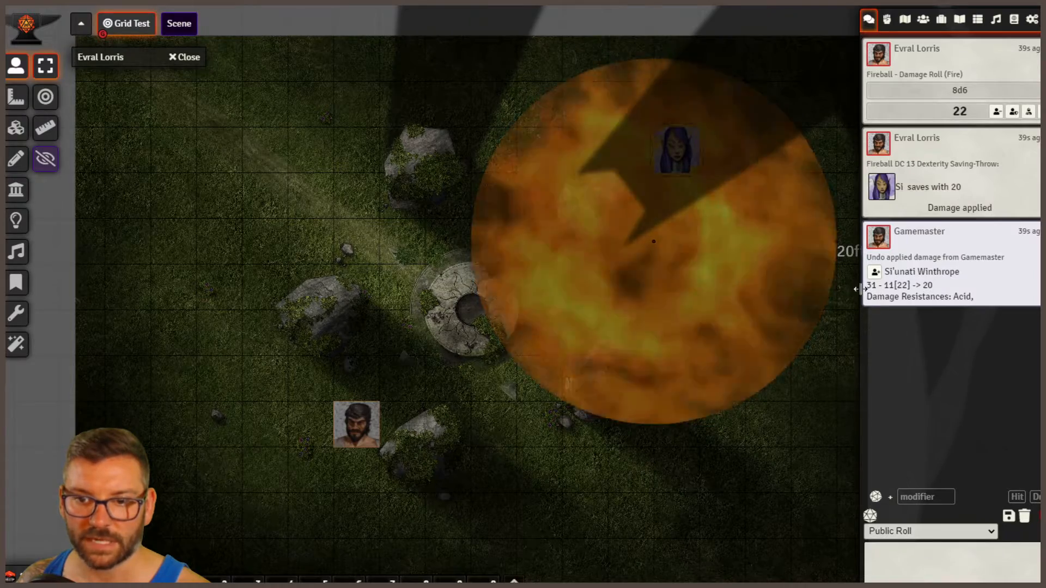
{"action": "left_click", "coordinate": [858, 289]}
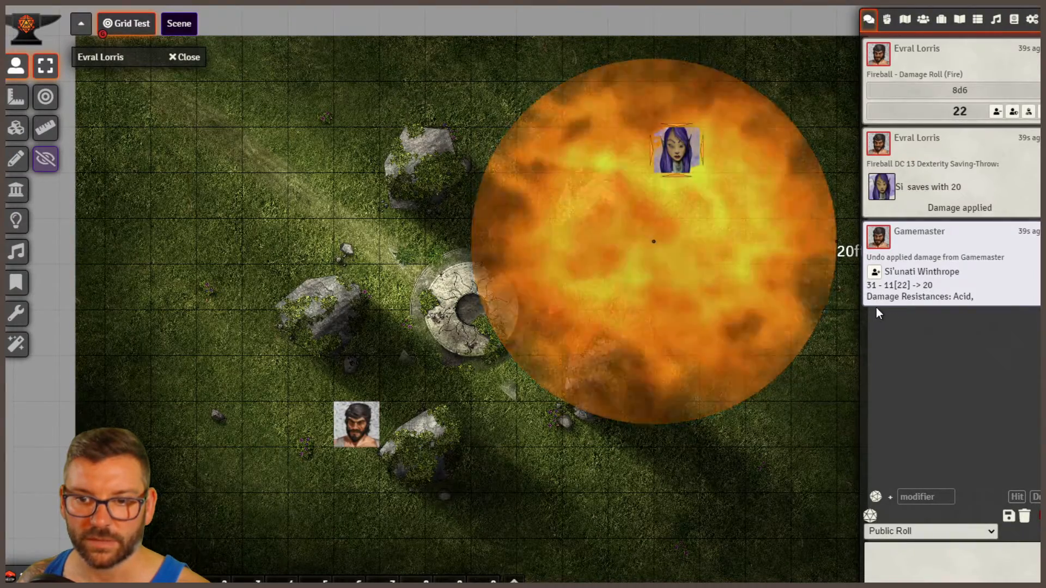
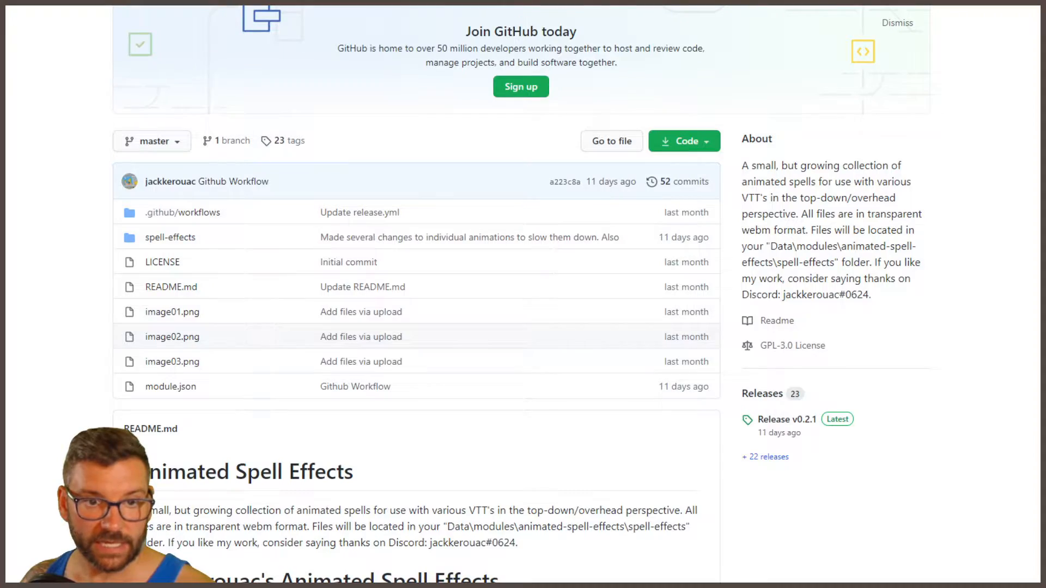
Review the animated-spell-effects repository's README on GitHub and open its GitLab preview/download link.
{"action": "scroll", "coordinate": [343, 338], "scroll_direction": "up", "scroll_amount": 1}
{"action": "scroll", "coordinate": [343, 338], "scroll_direction": "up", "scroll_amount": 3}
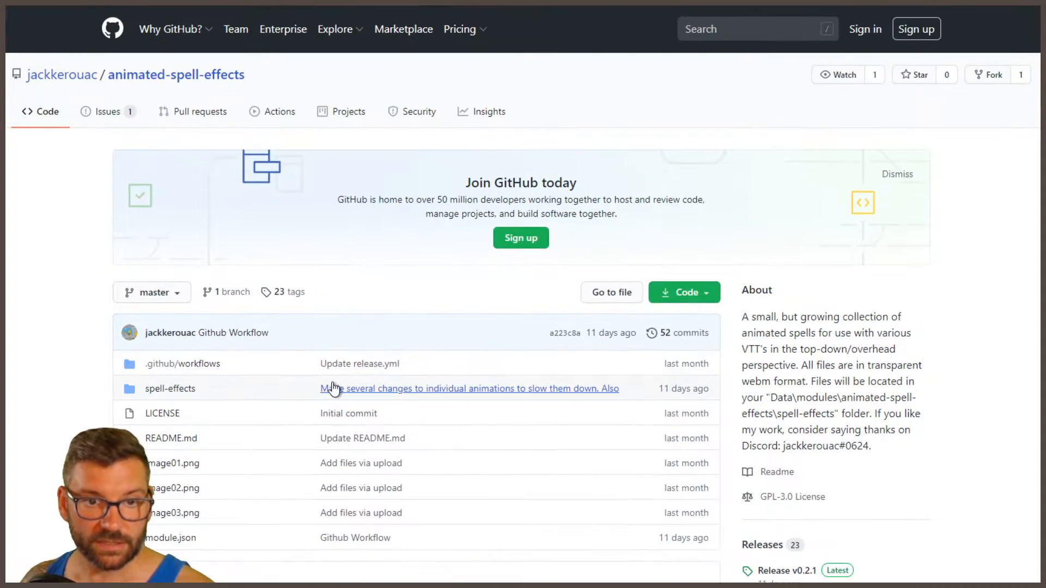
{"action": "scroll", "coordinate": [334, 389], "scroll_direction": "down", "scroll_amount": 7}
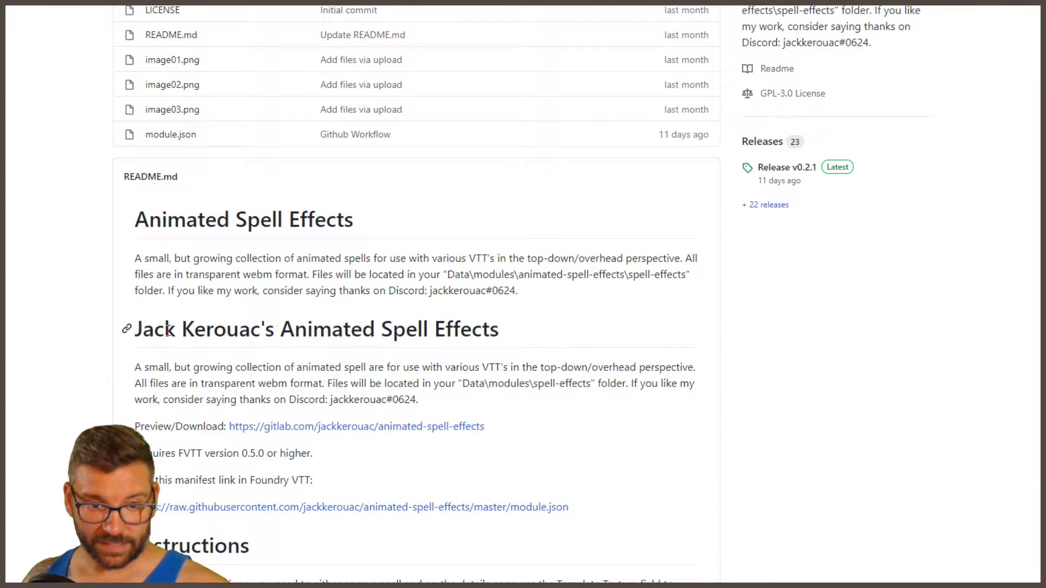
{"action": "scroll", "coordinate": [168, 329], "scroll_direction": "down", "scroll_amount": 3}
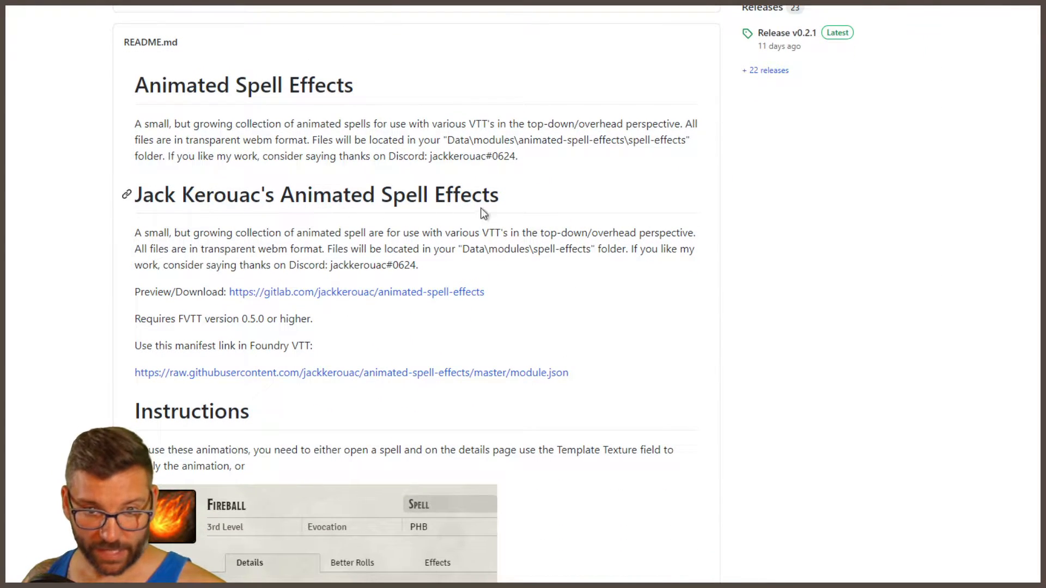
{"action": "left_click", "coordinate": [403, 297]}
Look through the beams, blasts, circles and shields folders inside spell-effects for the available webm animations.
{"action": "scroll", "coordinate": [261, 250], "scroll_direction": "down", "scroll_amount": 3}
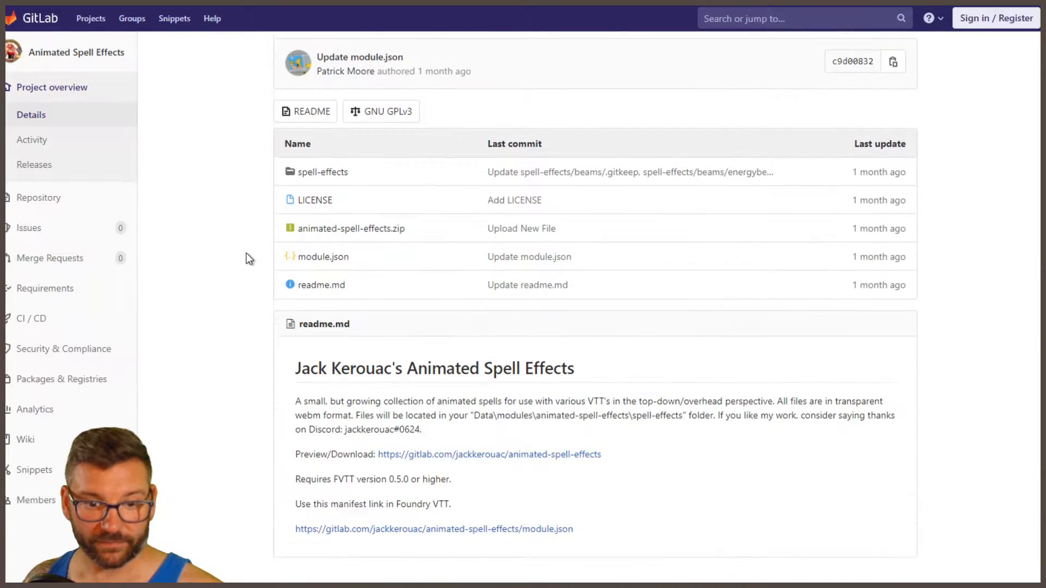
{"action": "scroll", "coordinate": [246, 253], "scroll_direction": "down", "scroll_amount": 1}
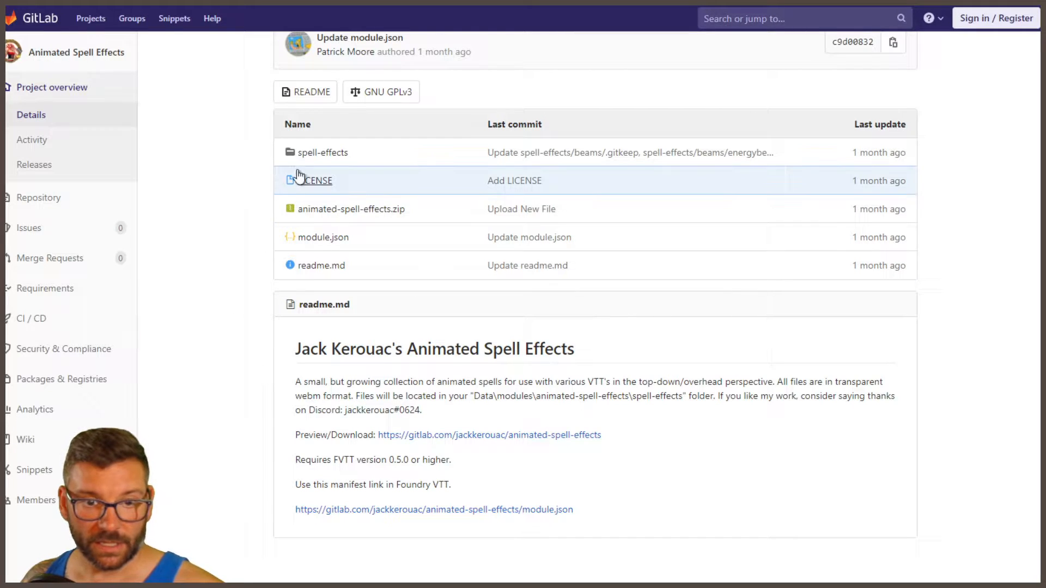
{"action": "left_click", "coordinate": [322, 152]}
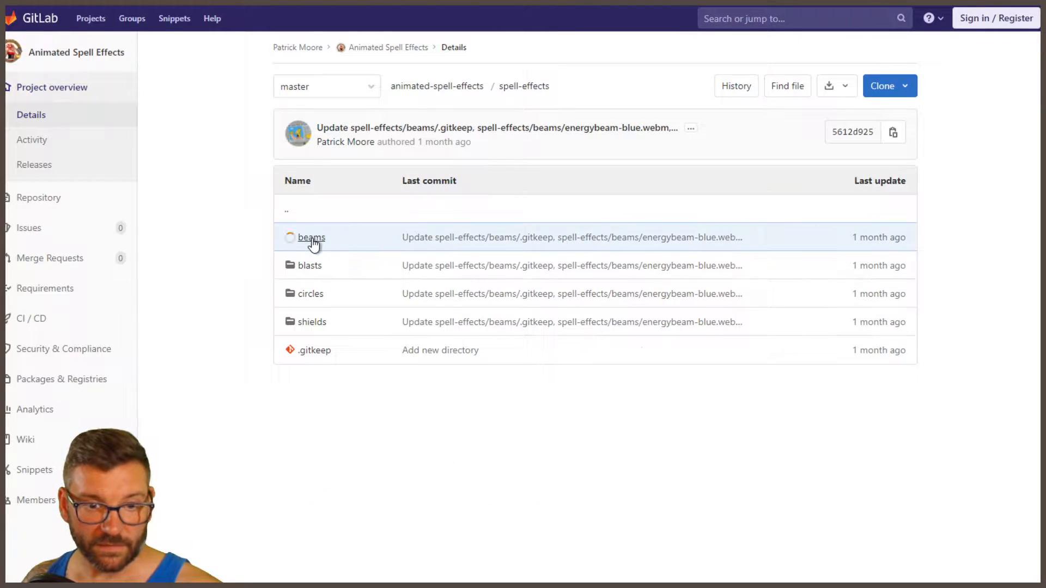
{"action": "left_click", "coordinate": [311, 238]}
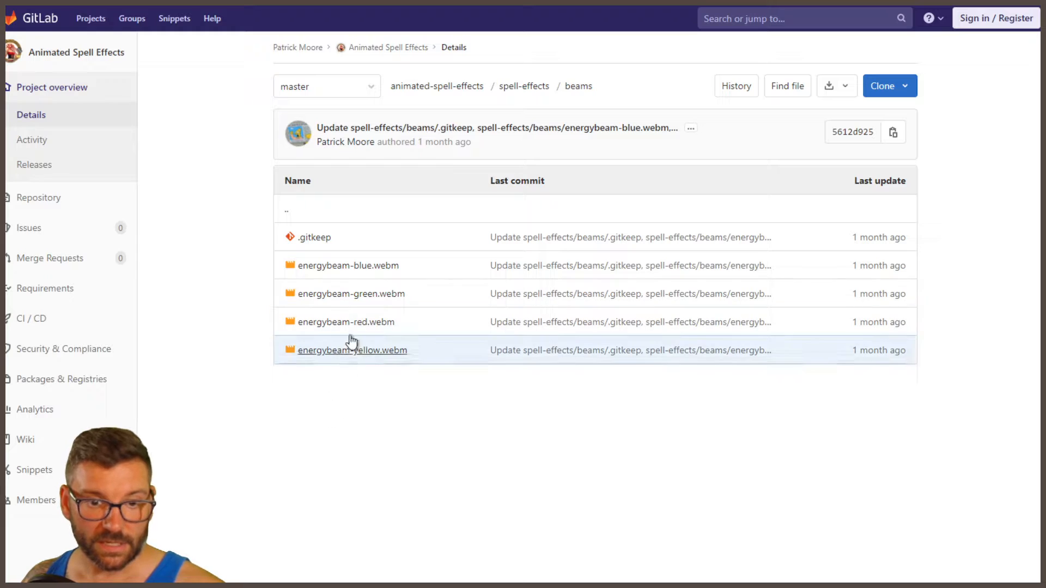
{"action": "left_click", "coordinate": [312, 212]}
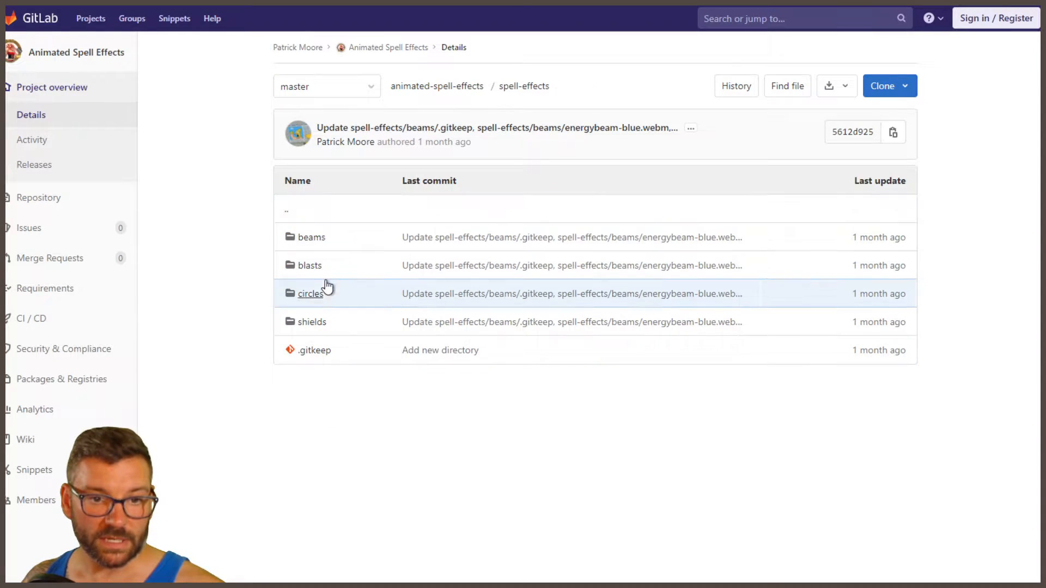
{"action": "left_click", "coordinate": [316, 267]}
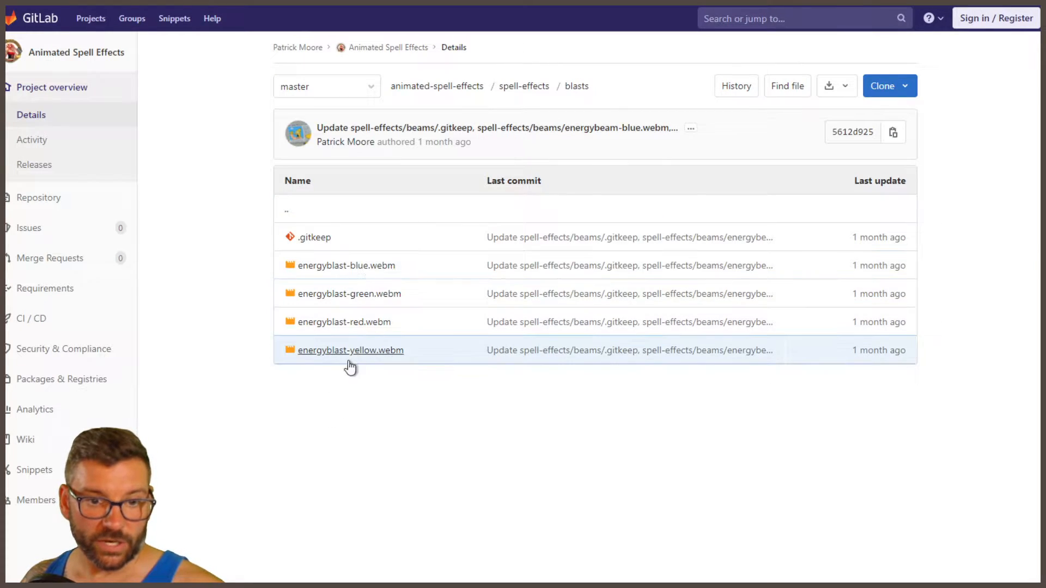
{"action": "left_click", "coordinate": [323, 216]}
{"action": "left_click", "coordinate": [316, 295]}
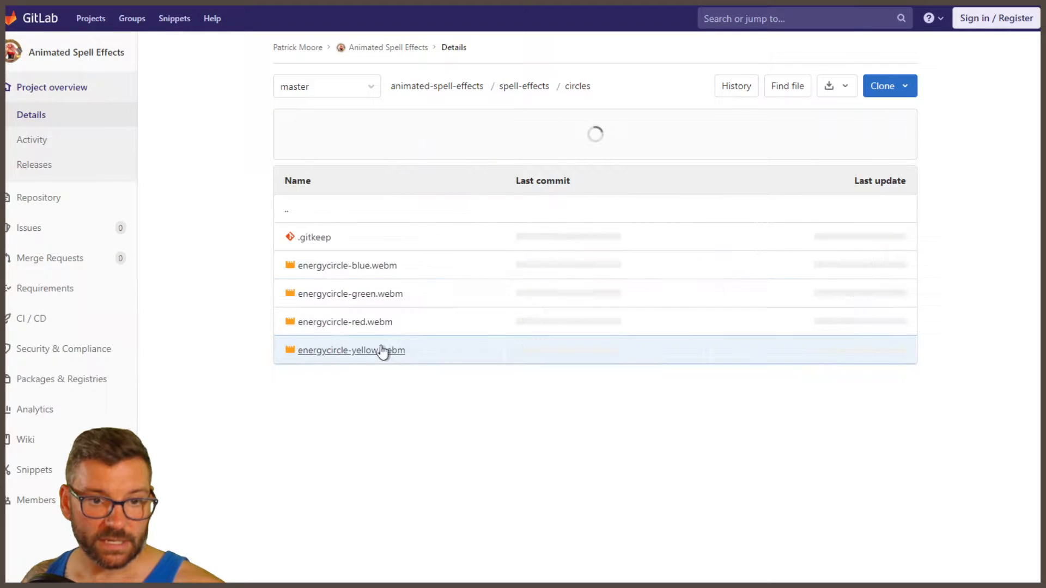
{"action": "left_click", "coordinate": [288, 211]}
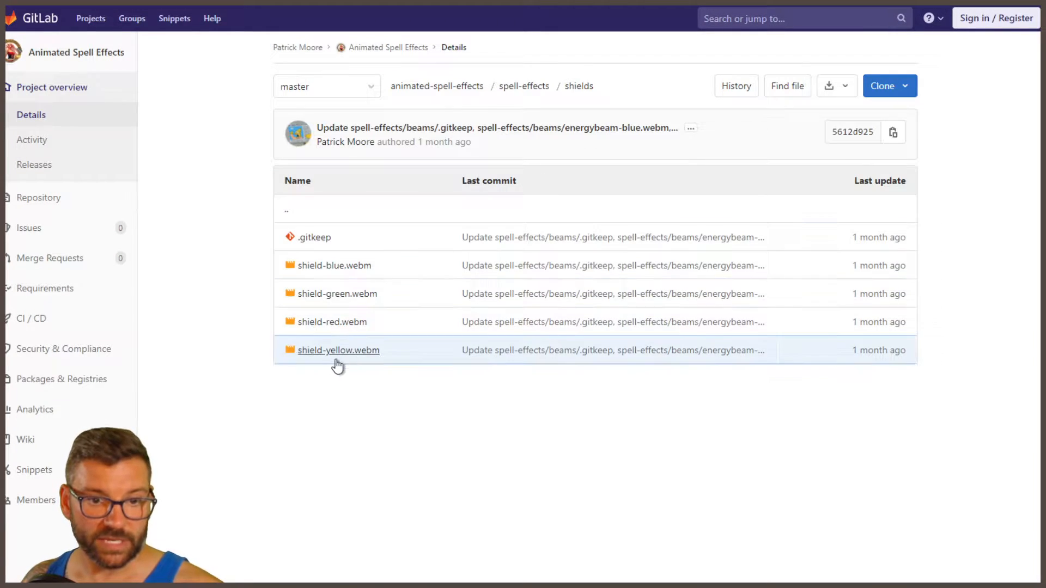
{"action": "left_click", "coordinate": [319, 218]}
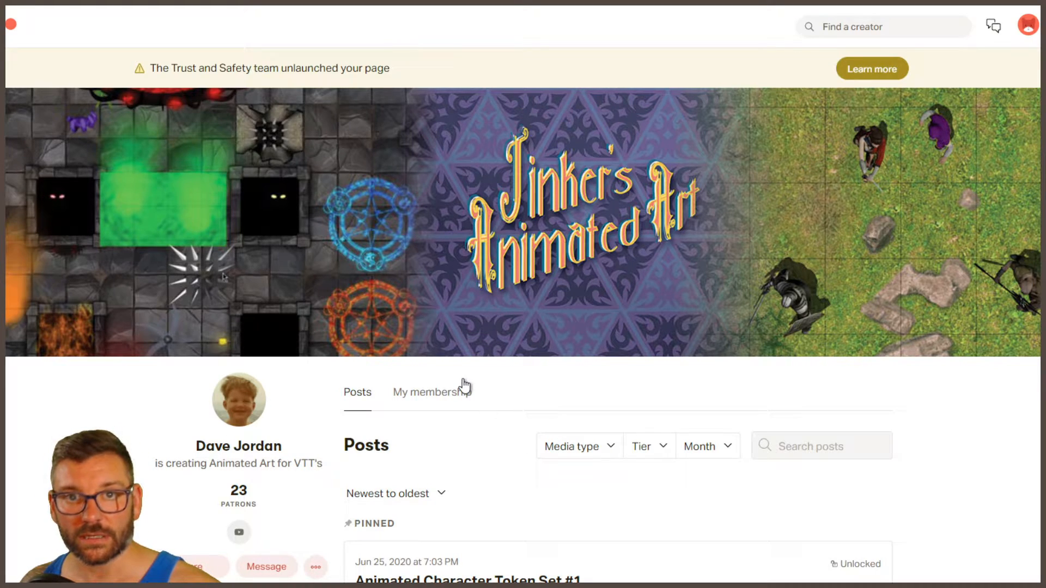
Examine the spell effect posts and their attached webm files on the Jinker's Animated Art Patreon page, and return to its start.
{"action": "scroll", "coordinate": [544, 408], "scroll_direction": "down", "scroll_amount": 15}
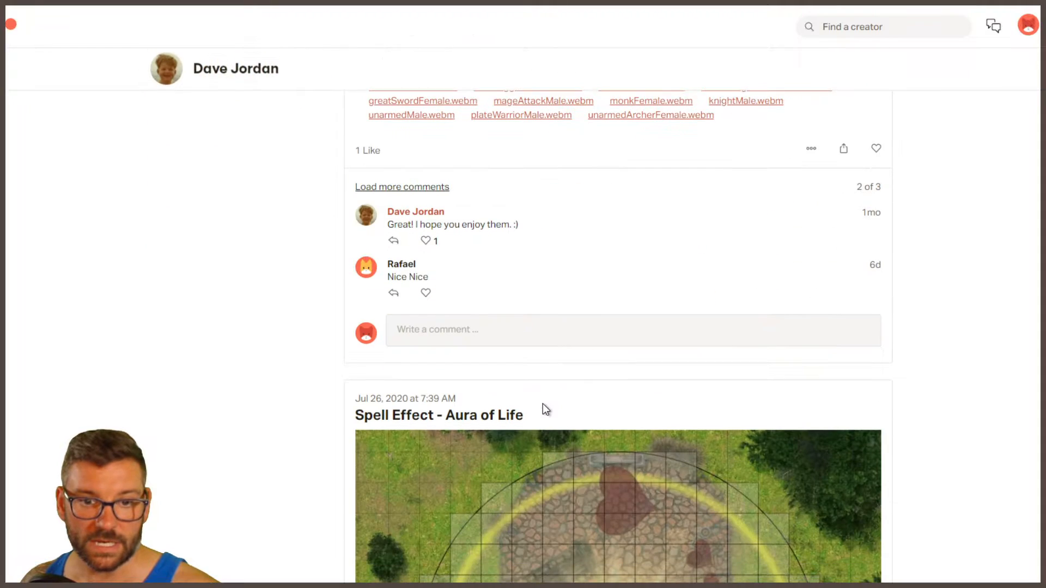
{"action": "scroll", "coordinate": [544, 409], "scroll_direction": "down", "scroll_amount": 5}
{"action": "scroll", "coordinate": [544, 409], "scroll_direction": "up", "scroll_amount": 5}
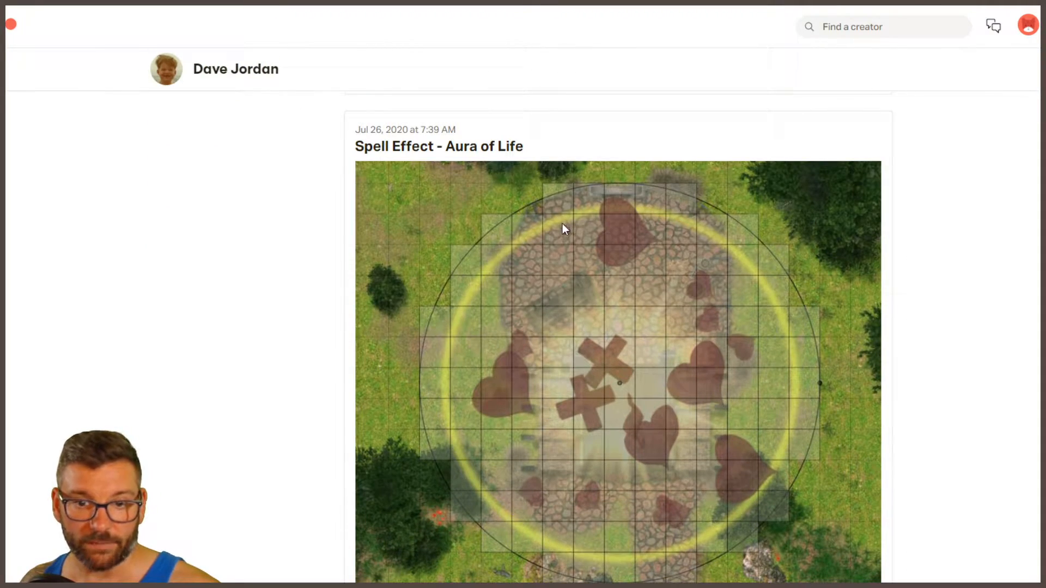
{"action": "scroll", "coordinate": [548, 416], "scroll_direction": "down", "scroll_amount": 15}
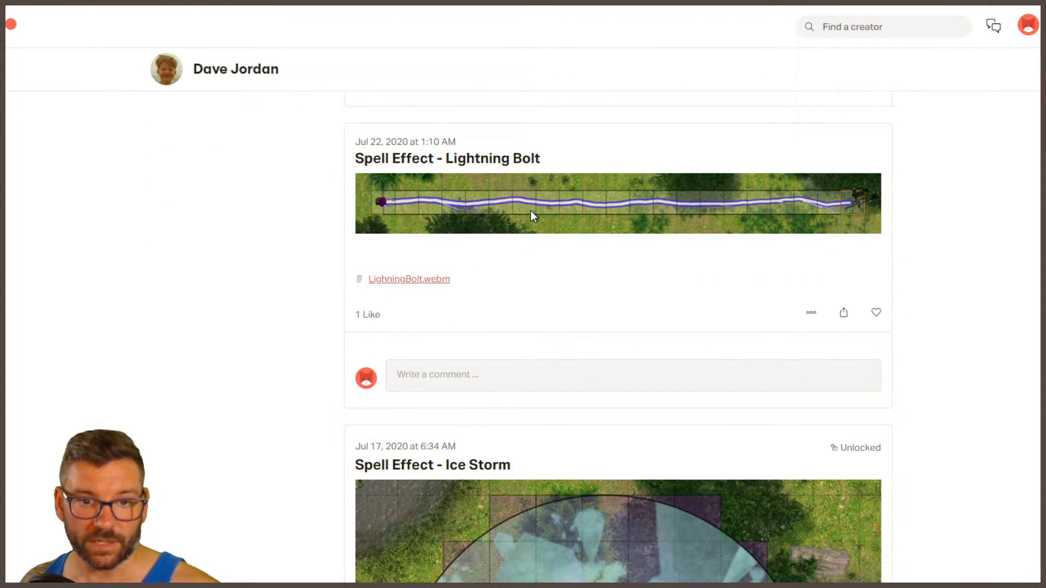
{"action": "scroll", "coordinate": [701, 362], "scroll_direction": "down", "scroll_amount": 5}
{"action": "scroll", "coordinate": [675, 560], "scroll_direction": "down", "scroll_amount": 15}
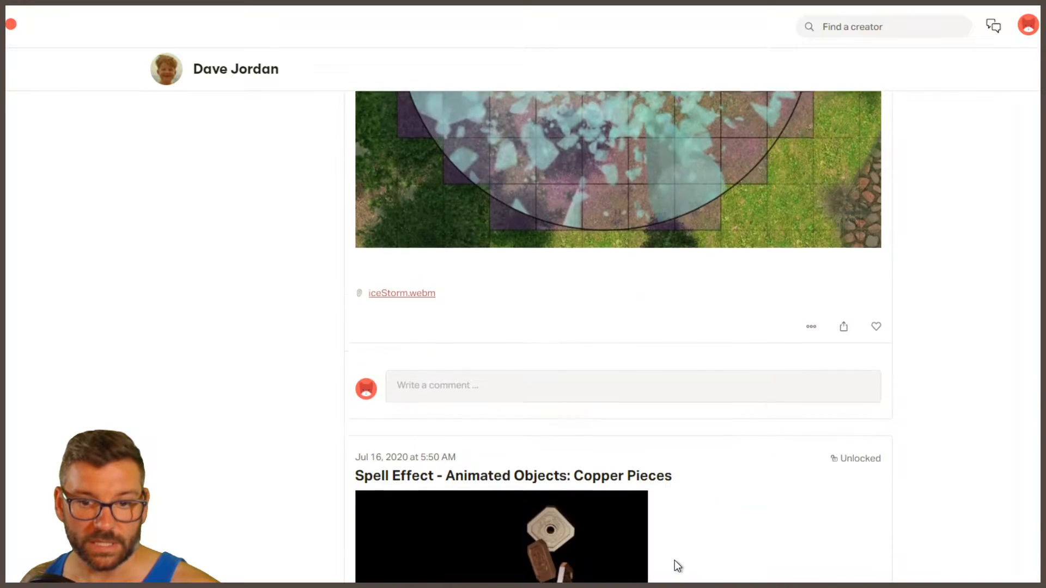
{"action": "scroll", "coordinate": [675, 560], "scroll_direction": "down", "scroll_amount": 7}
{"action": "scroll", "coordinate": [674, 560], "scroll_direction": "down", "scroll_amount": 6}
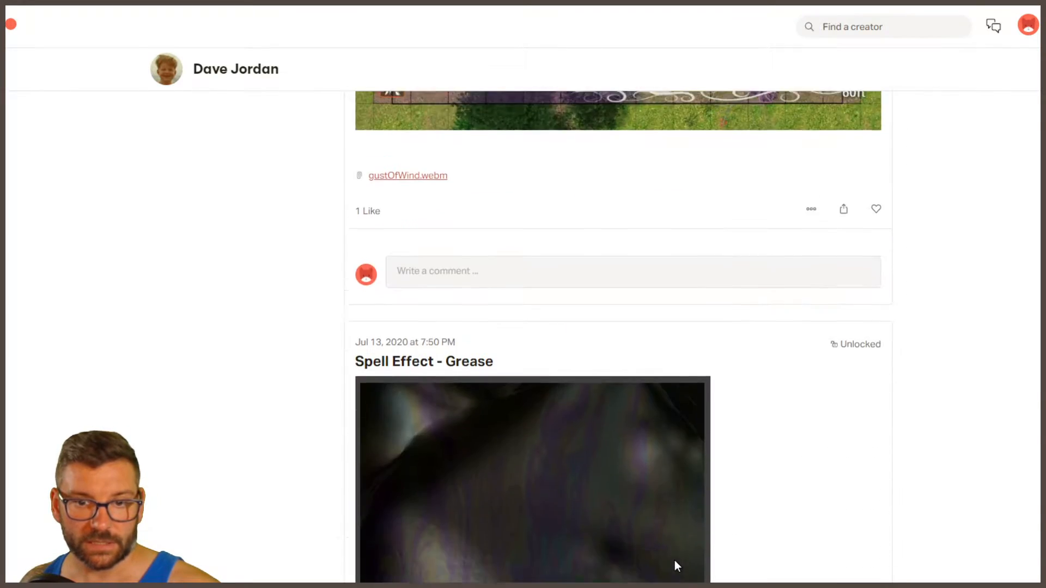
{"action": "scroll", "coordinate": [540, 418], "scroll_direction": "up", "scroll_amount": 3}
{"action": "scroll", "coordinate": [848, 415], "scroll_direction": "down", "scroll_amount": 18}
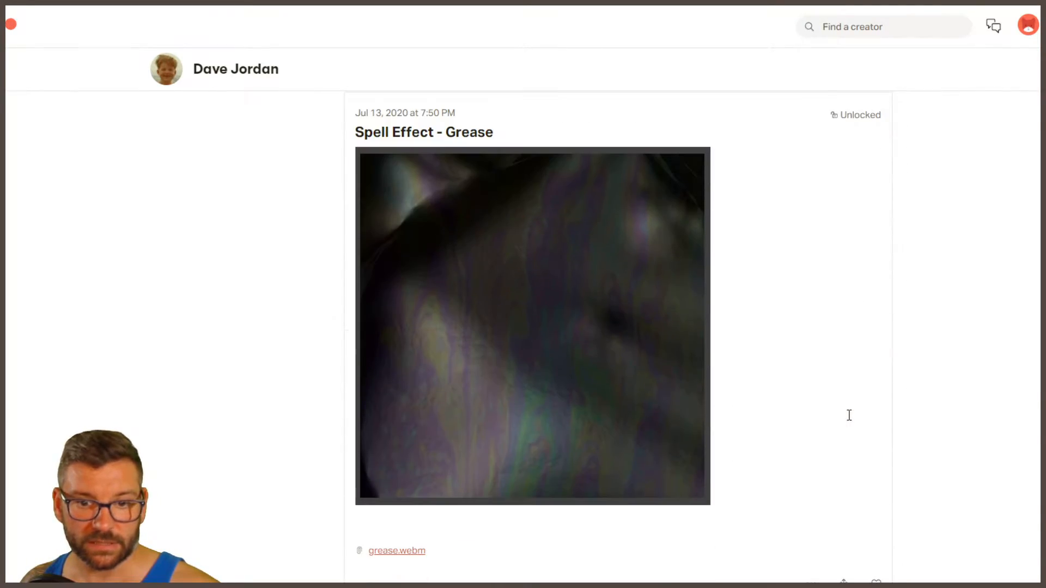
{"action": "scroll", "coordinate": [838, 433], "scroll_direction": "down", "scroll_amount": 15}
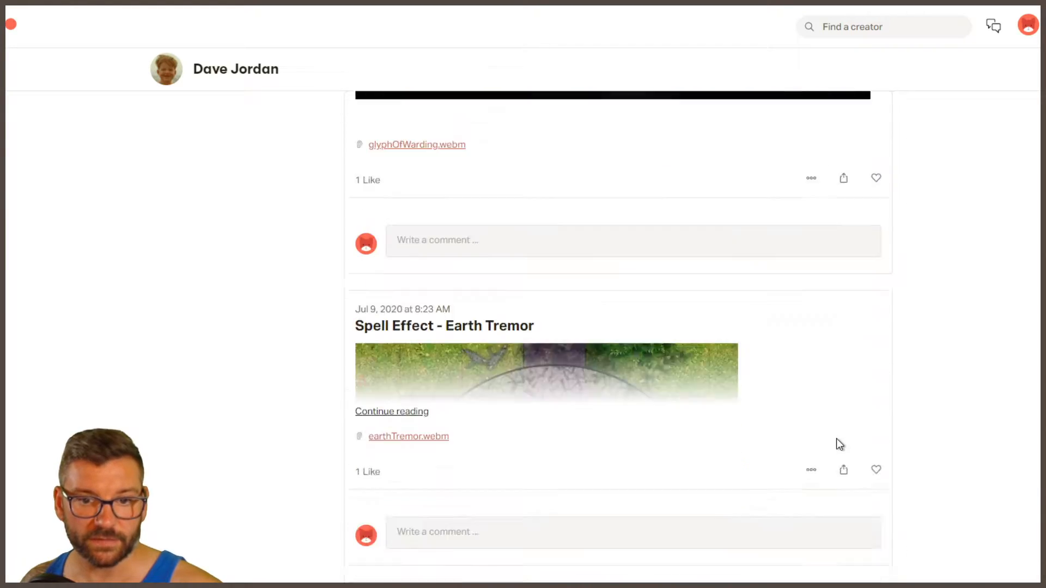
{"action": "scroll", "coordinate": [817, 486], "scroll_direction": "down", "scroll_amount": 20}
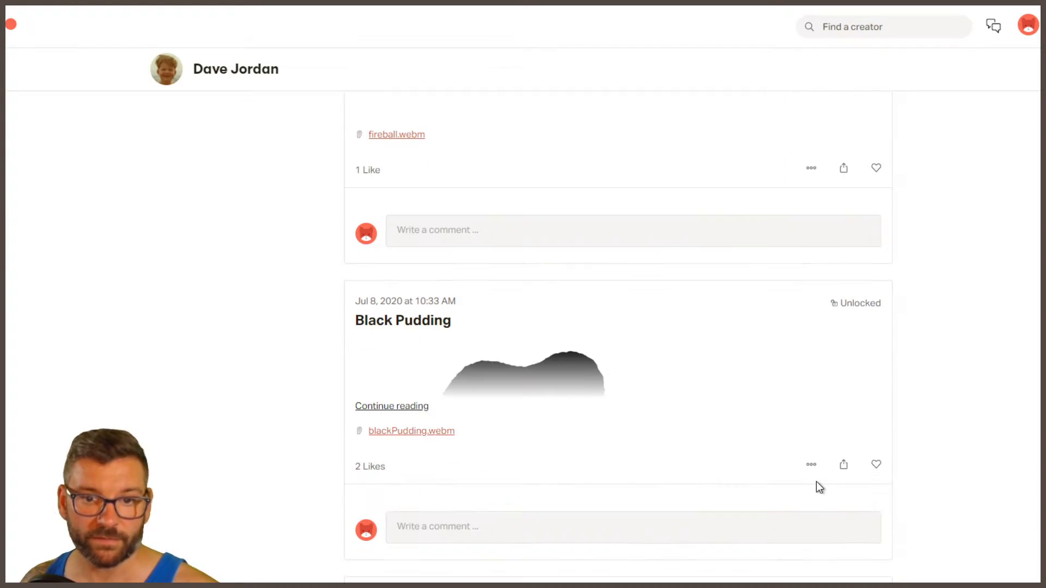
{"action": "scroll", "coordinate": [702, 338], "scroll_direction": "down", "scroll_amount": 12}
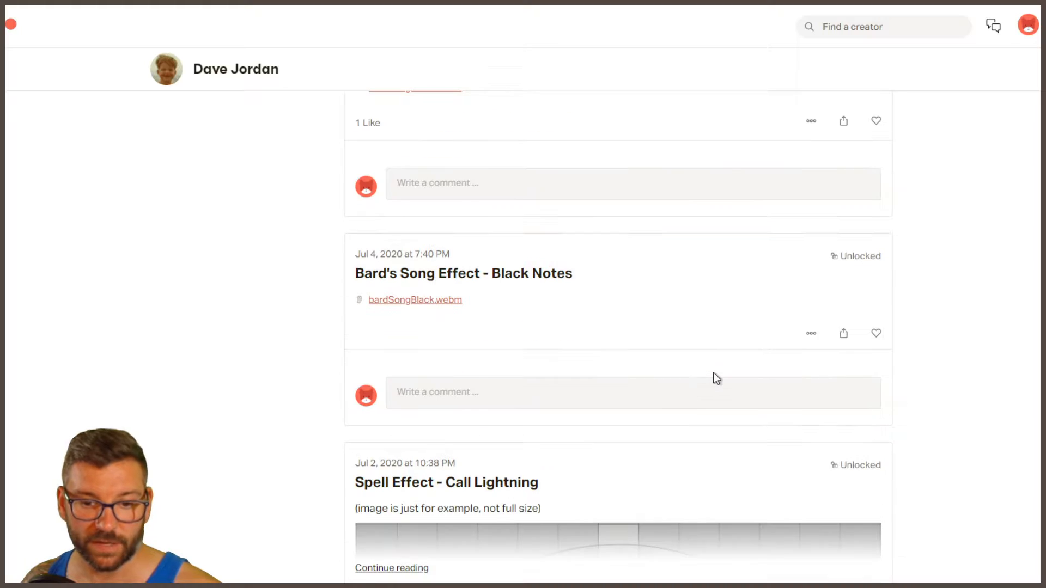
{"action": "left_click_drag", "start_coordinate": [1043, 477], "coordinate": [1043, 54]}
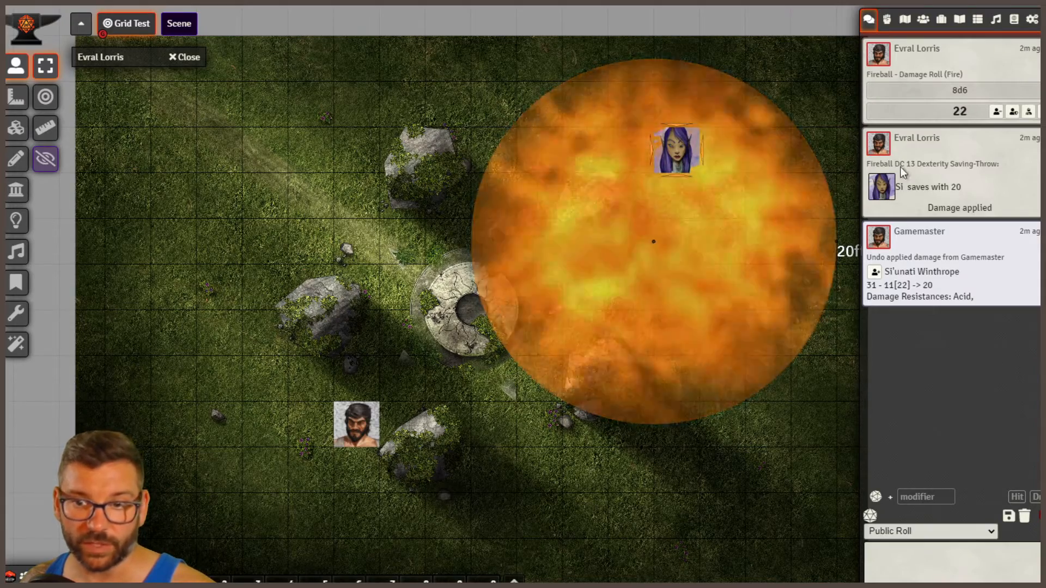
Search the Spells (SRD) compendium for "fireball" in Foundry VTT and open the details of Delayed Blast Fireball.
{"action": "left_click", "coordinate": [1014, 19]}
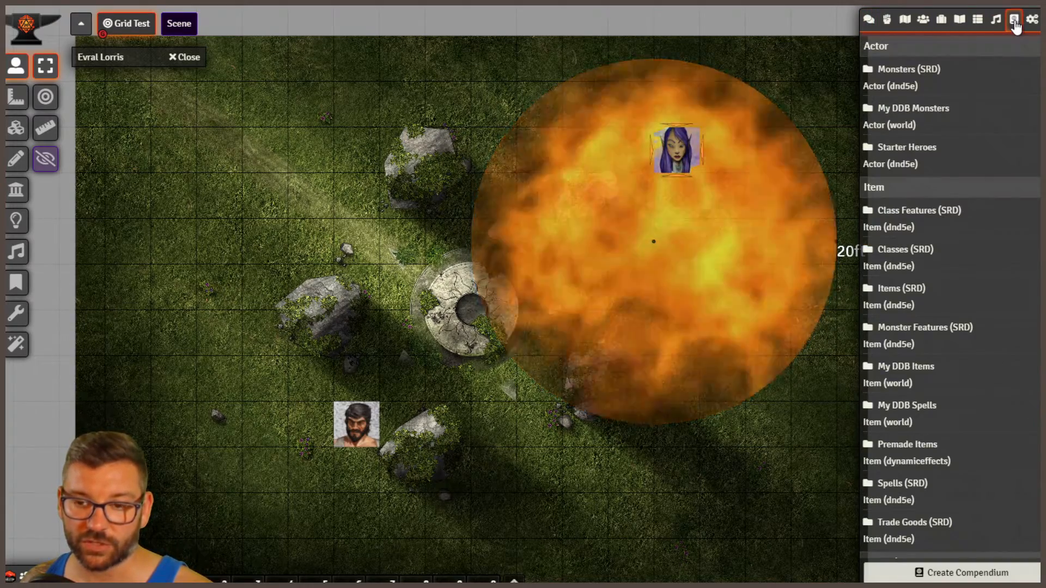
{"action": "left_click", "coordinate": [917, 492]}
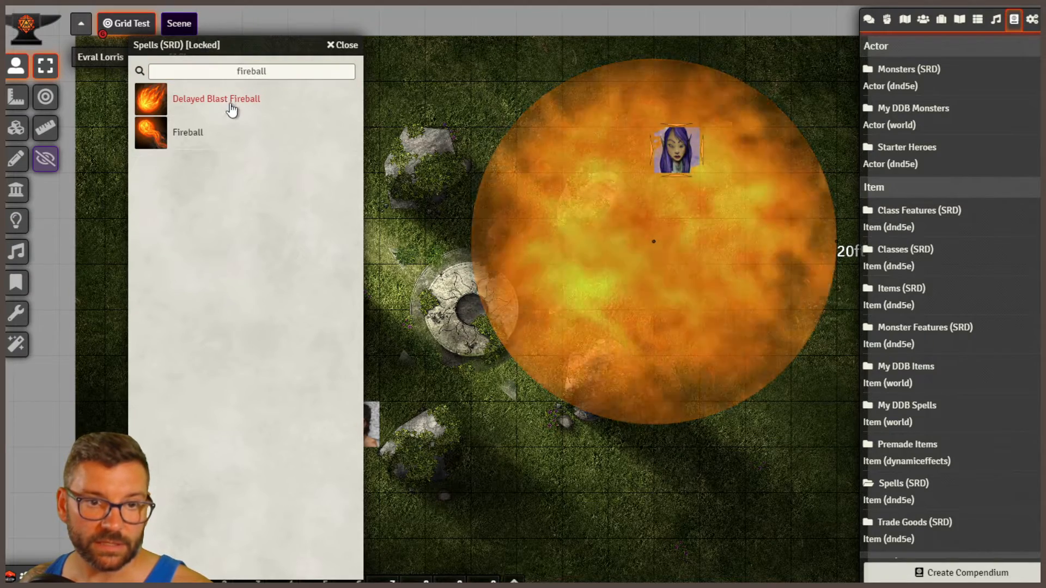
{"action": "left_click", "coordinate": [234, 105]}
{"action": "left_click", "coordinate": [492, 249]}
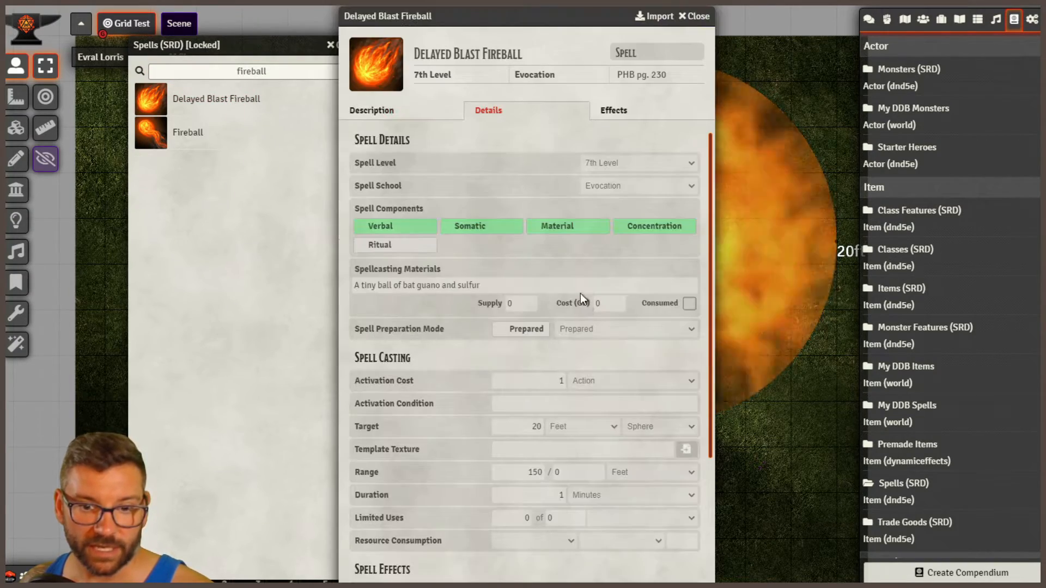
Browse the Spells, Fire, Misc and Traps folders of tokens/animated_effects for the spell's Template Texture, and close the file browser without selecting a file.
{"action": "left_click", "coordinate": [686, 449]}
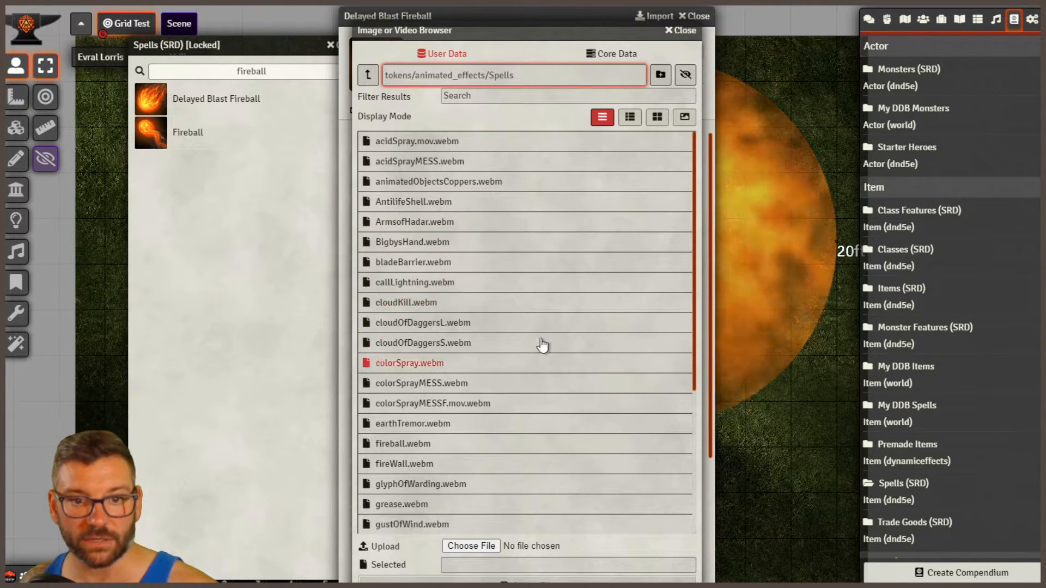
{"action": "scroll", "coordinate": [520, 399], "scroll_direction": "down", "scroll_amount": 5}
{"action": "scroll", "coordinate": [422, 446], "scroll_direction": "up", "scroll_amount": 5}
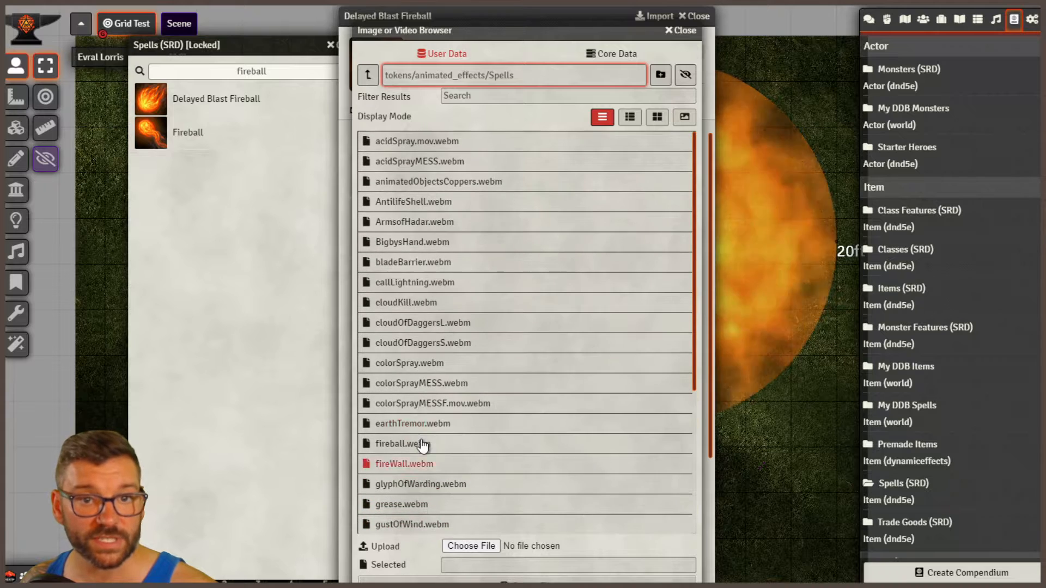
{"action": "left_click", "coordinate": [365, 83]}
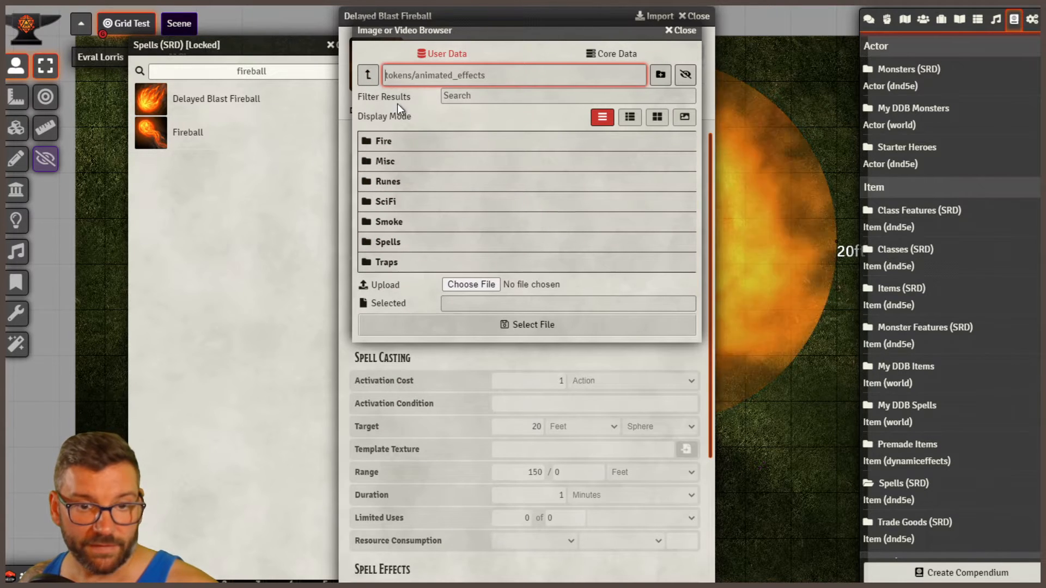
{"action": "left_click", "coordinate": [384, 142]}
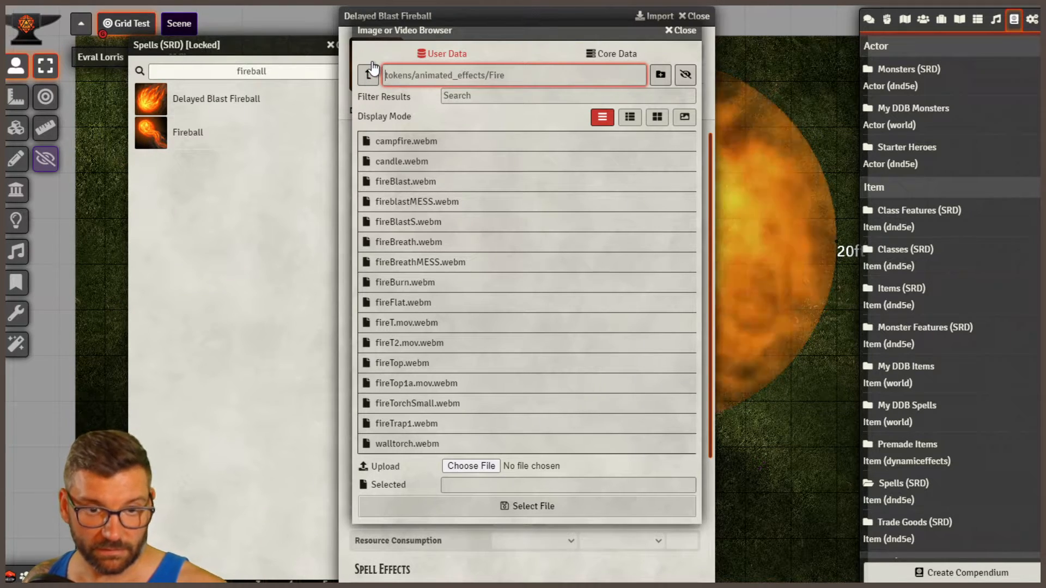
{"action": "left_click", "coordinate": [370, 78]}
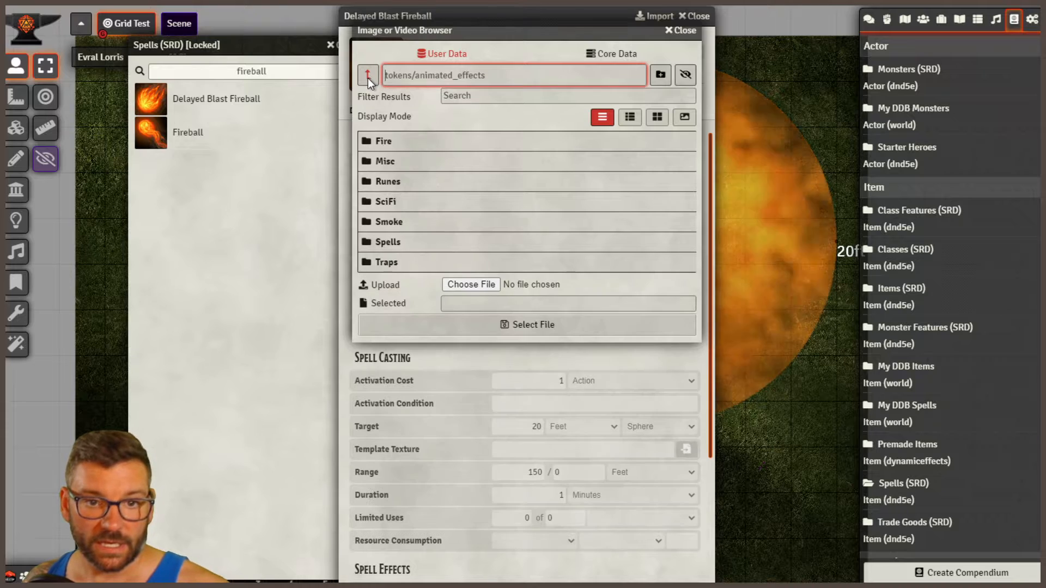
{"action": "left_click", "coordinate": [386, 162]}
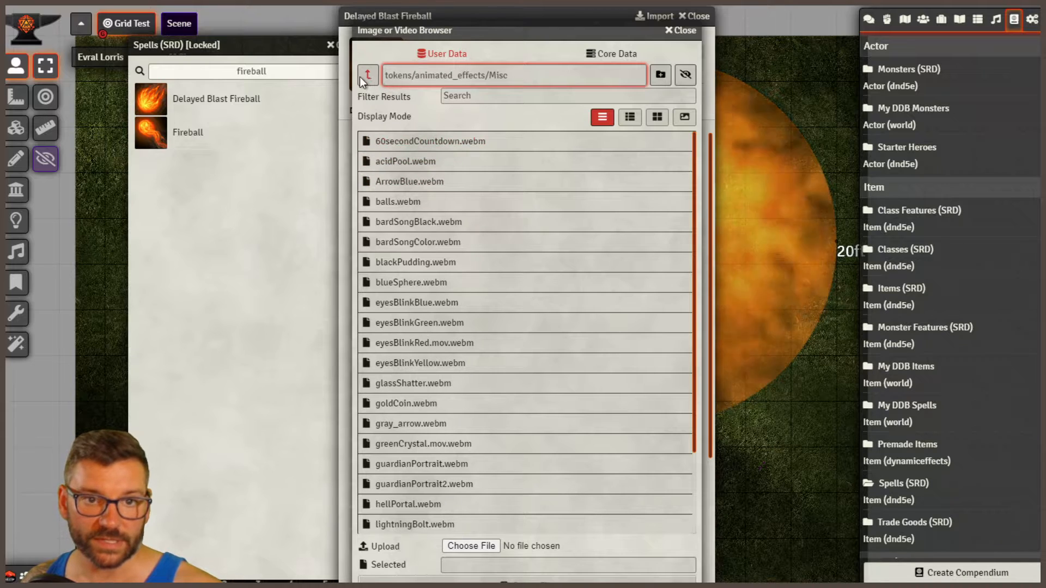
{"action": "left_click", "coordinate": [366, 76]}
{"action": "left_click", "coordinate": [386, 262]}
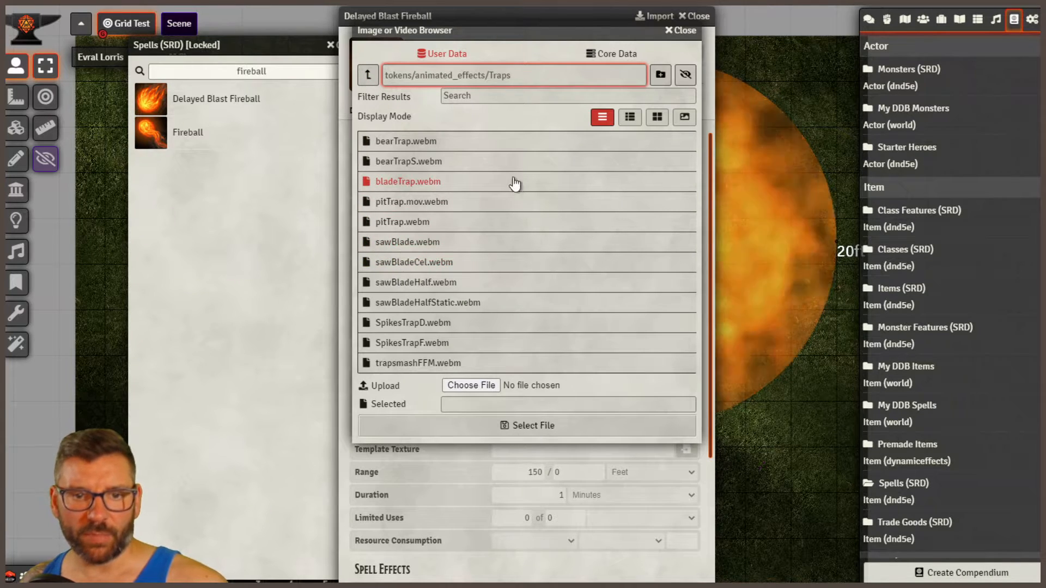
{"action": "left_click", "coordinate": [367, 76]}
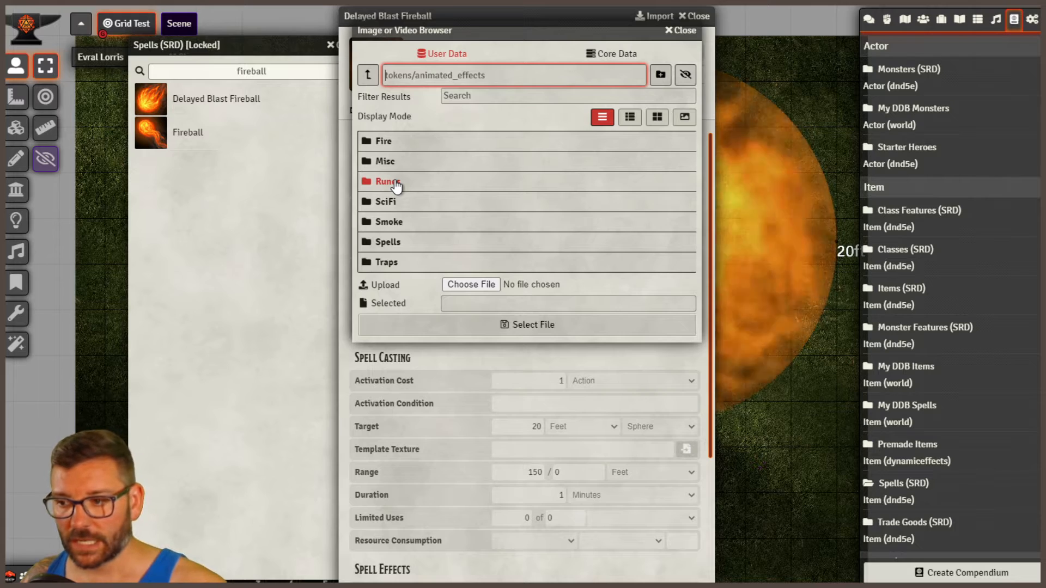
{"action": "left_click", "coordinate": [690, 29]}
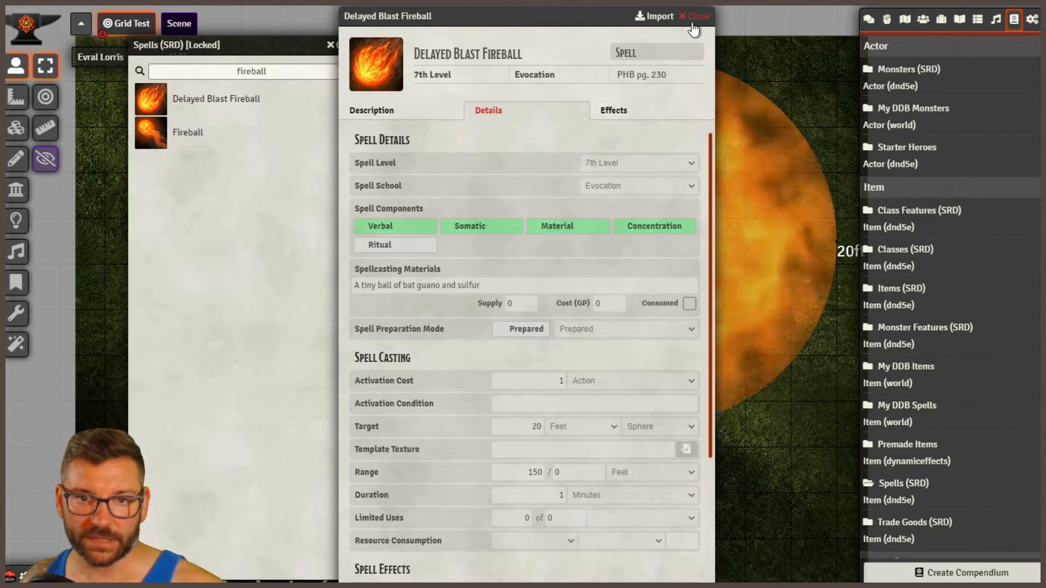
Close the Delayed Blast Fireball sheet and the Spells (SRD) compendium, and bring back the chat log.
{"action": "left_click", "coordinate": [696, 16]}
{"action": "left_click", "coordinate": [334, 44]}
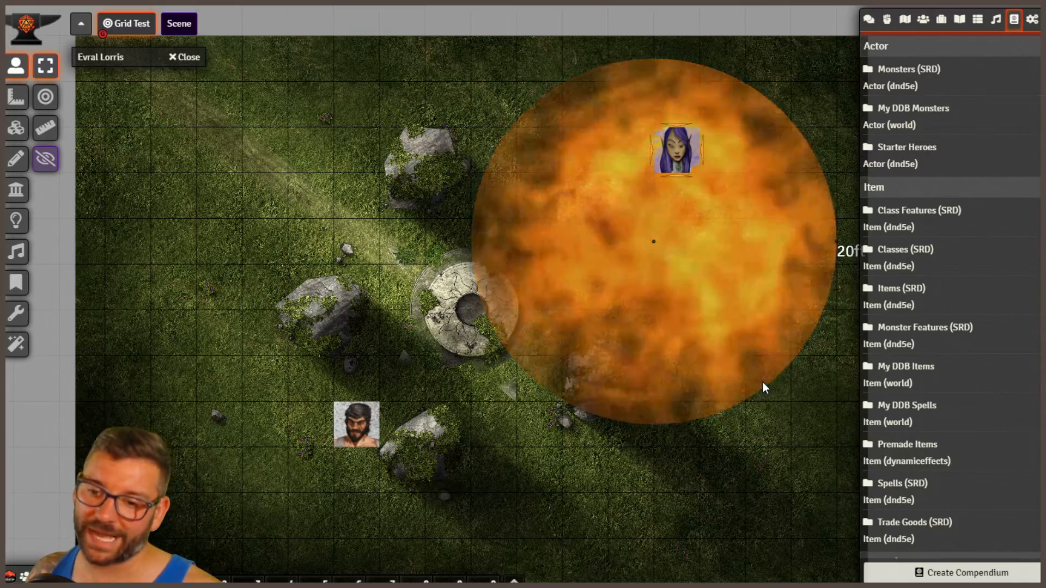
{"action": "left_click", "coordinate": [869, 19]}
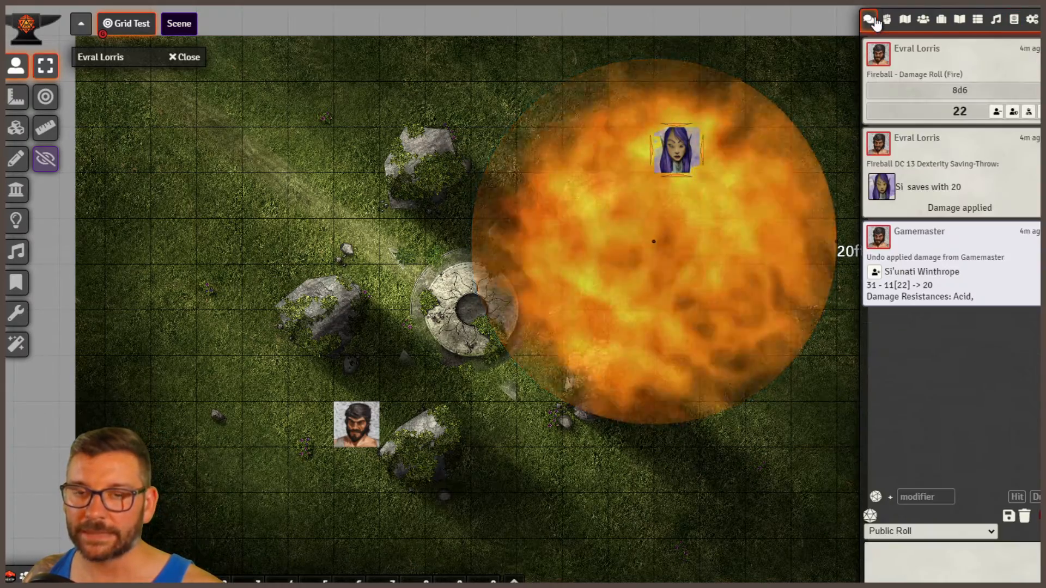